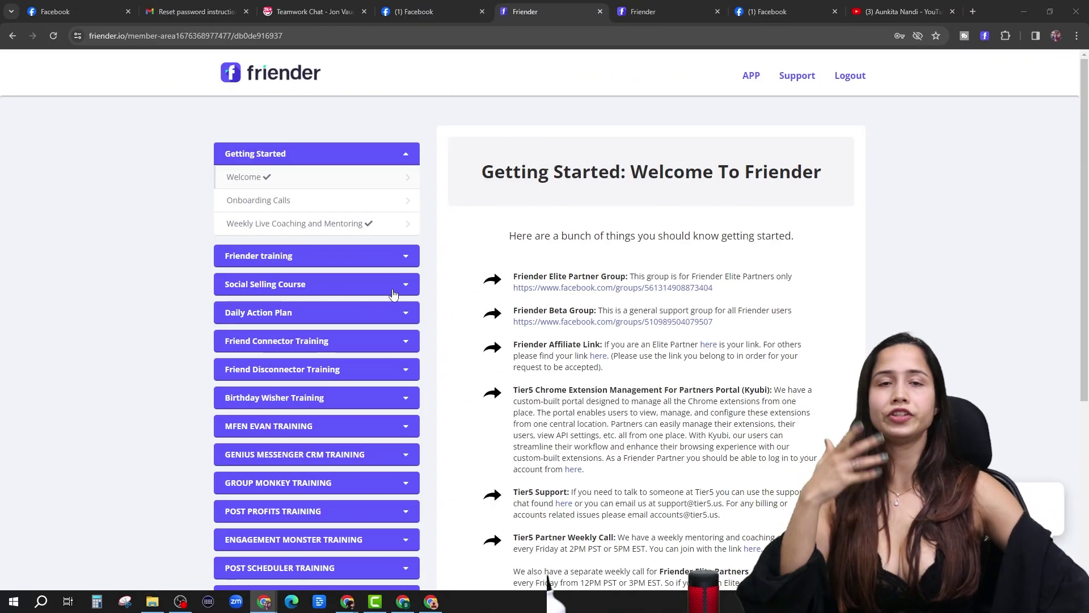
Expand the Friender training section to list its three lessons, after a brief look at the YouTube videos.
{"action": "left_click", "coordinate": [305, 264]}
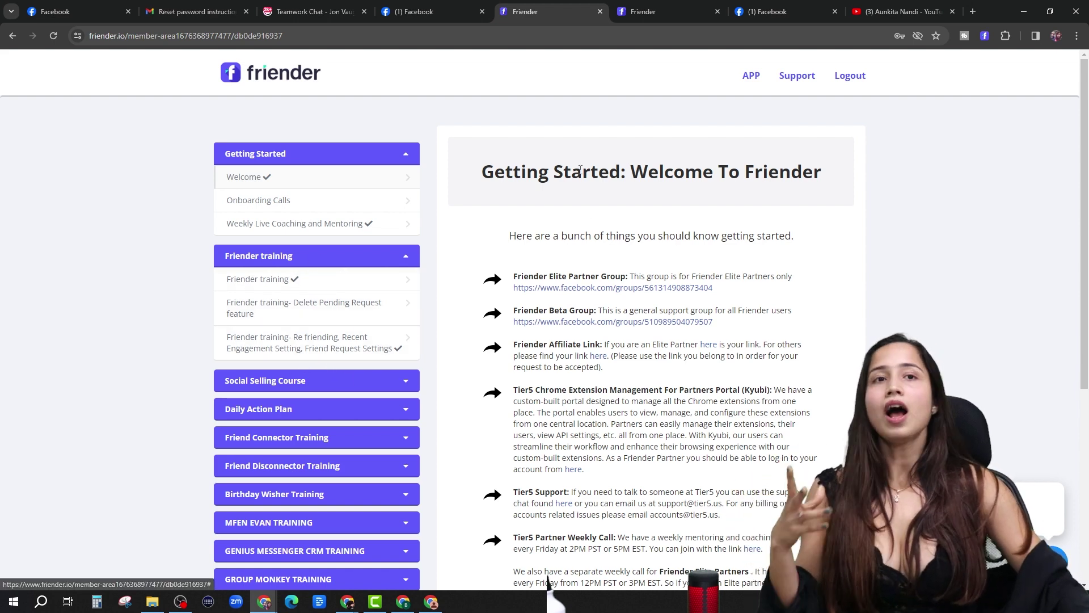
{"action": "key", "text": "ctrl+9"}
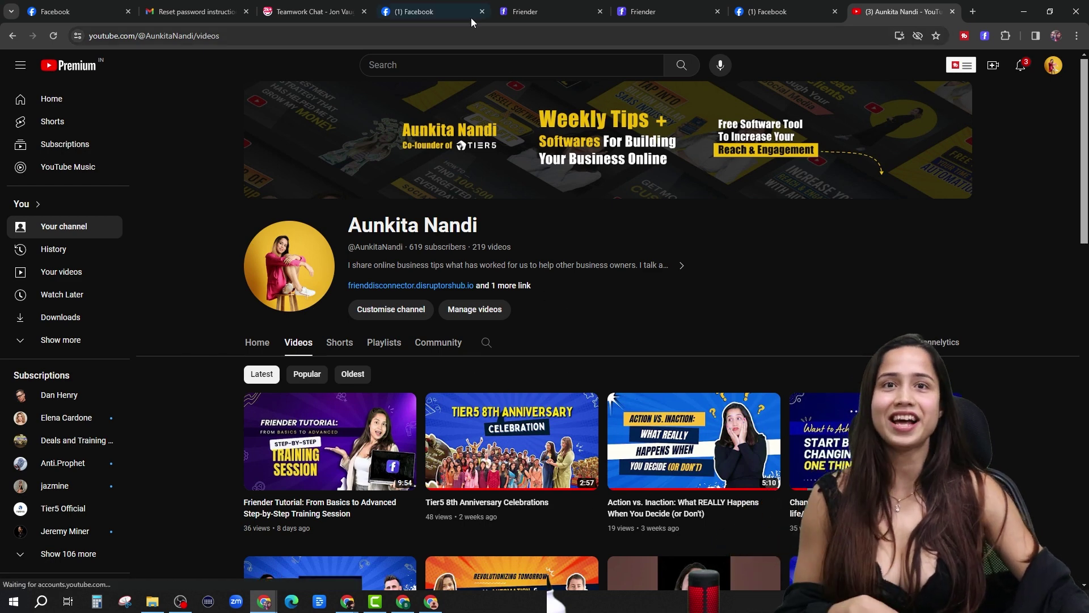
{"action": "left_click", "coordinate": [530, 11]}
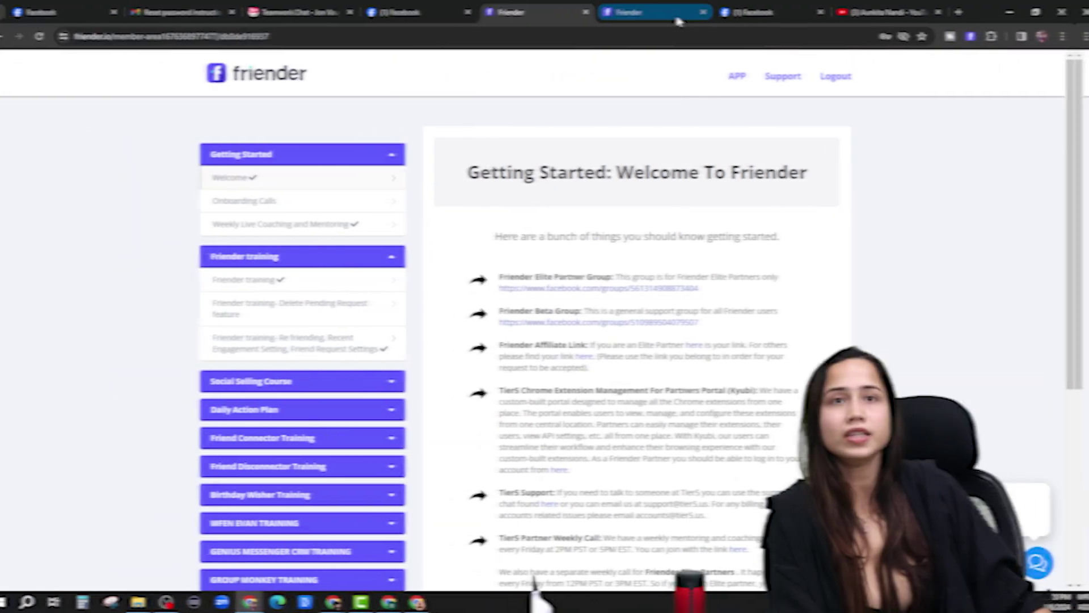
Log out of Friender from the account menu and open Chrome's extension management page.
{"action": "left_click", "coordinate": [652, 11]}
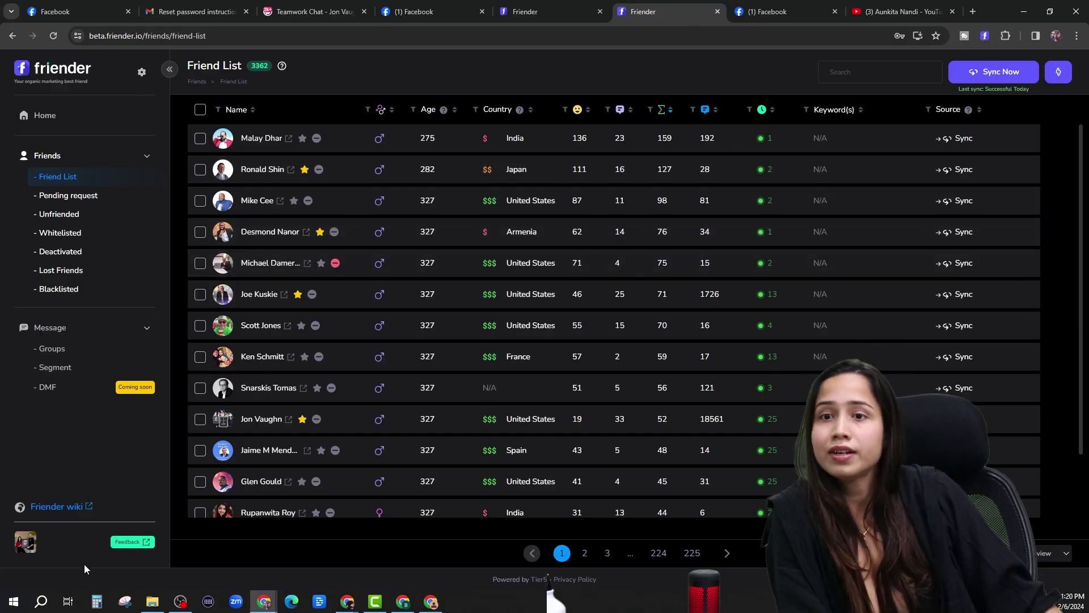
{"action": "left_click", "coordinate": [21, 548]}
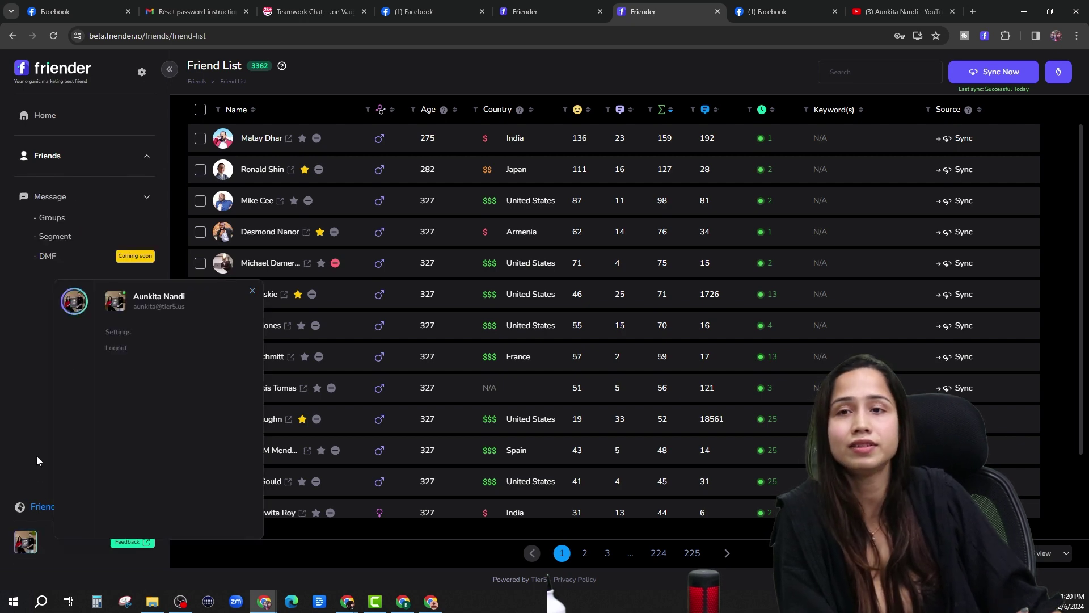
{"action": "left_click", "coordinate": [113, 348]}
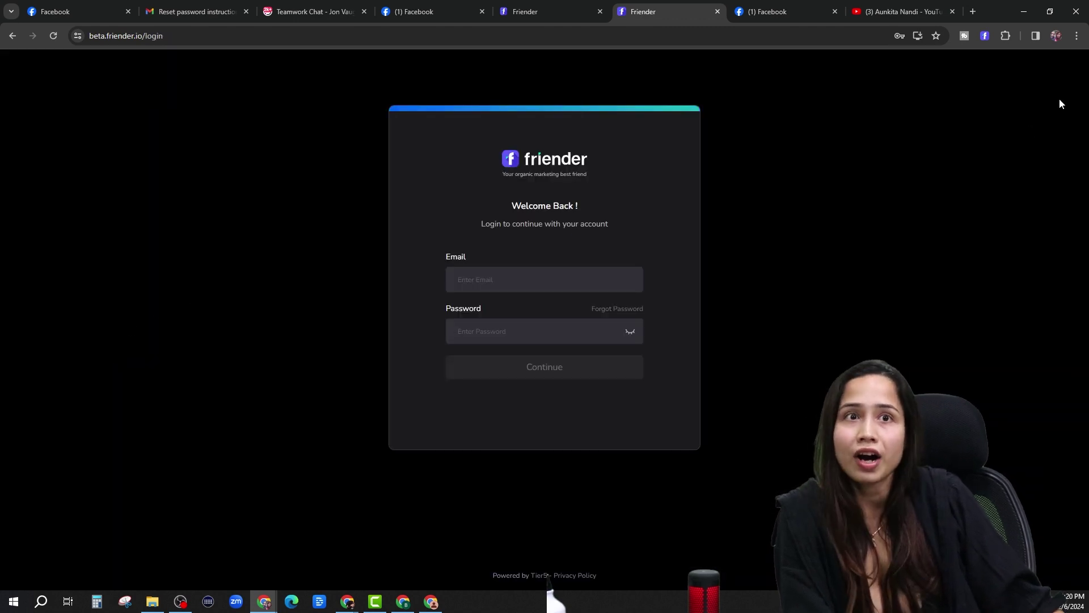
{"action": "left_click", "coordinate": [1005, 36]}
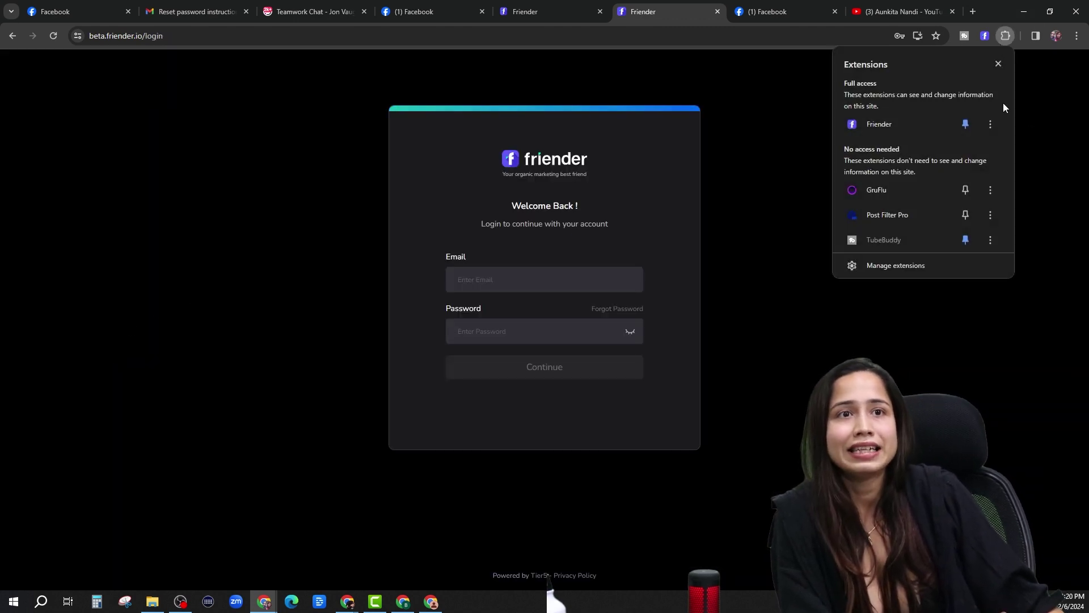
{"action": "left_click", "coordinate": [914, 266]}
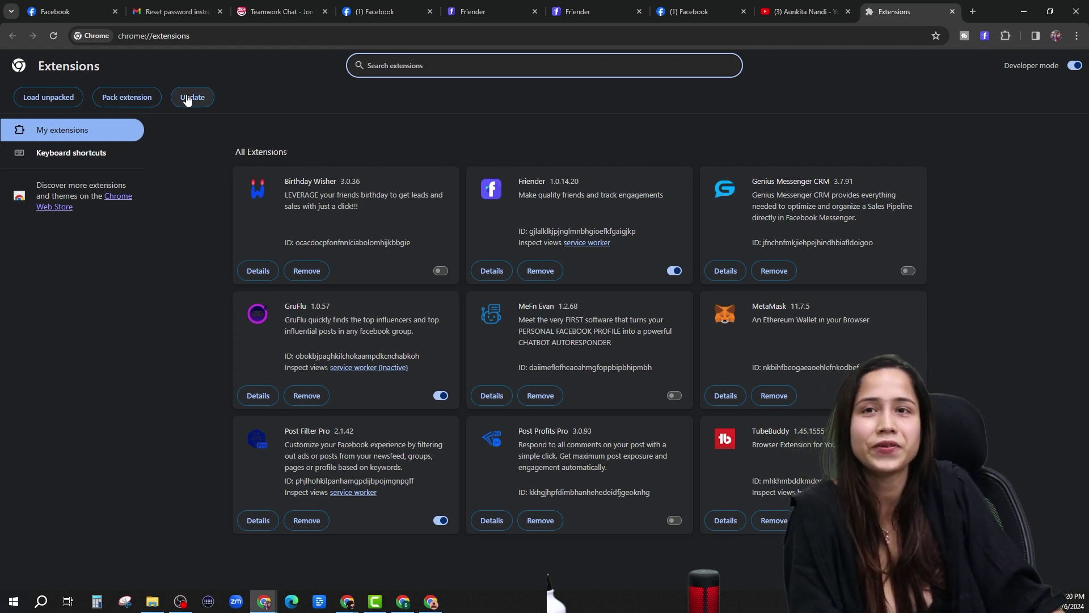
Update all installed Chrome extensions, keeping Friender 1.0.14.20 enabled, then return to the Friender login.
{"action": "left_click", "coordinate": [1006, 36]}
{"action": "left_click", "coordinate": [905, 223]}
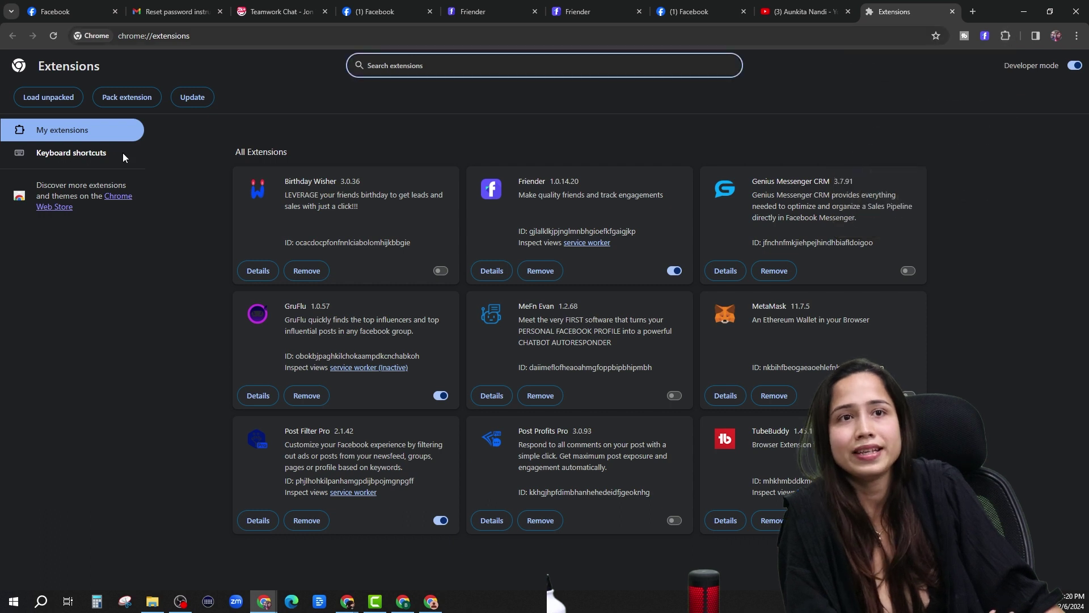
{"action": "left_click", "coordinate": [190, 99]}
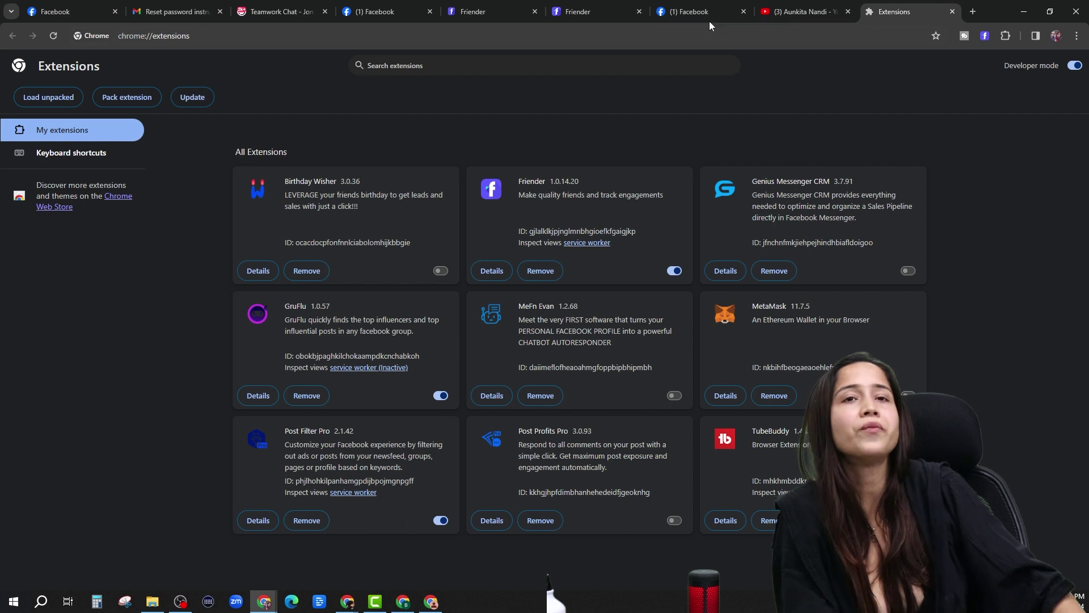
{"action": "left_click", "coordinate": [566, 14]}
Sign into Friender with the saved login and open the Friend List of 3362 synced friends.
{"action": "left_click", "coordinate": [510, 335]}
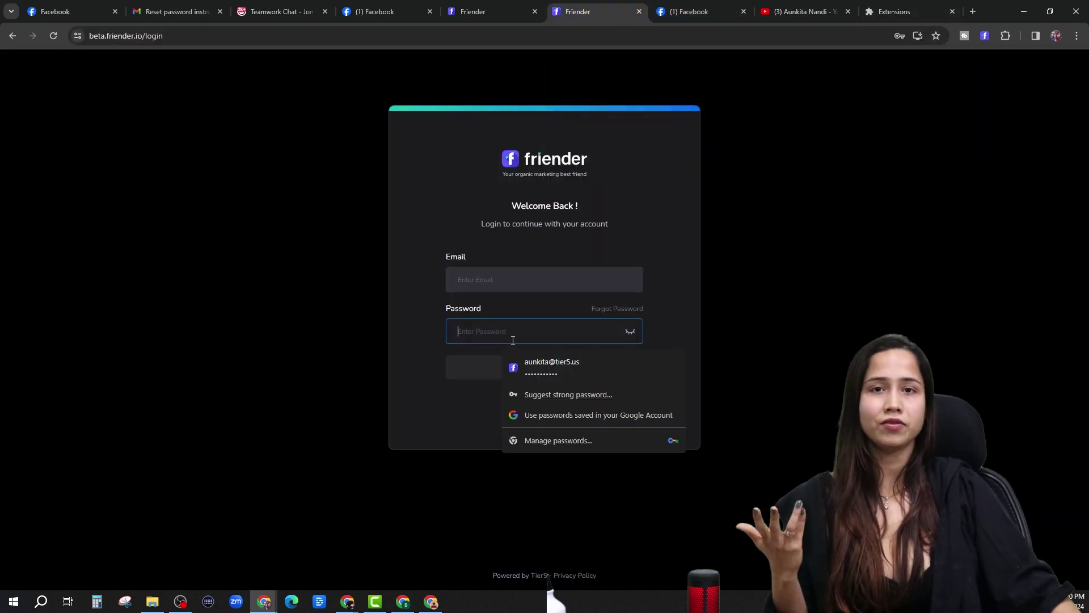
{"action": "left_click", "coordinate": [547, 377]}
{"action": "left_click", "coordinate": [527, 373]}
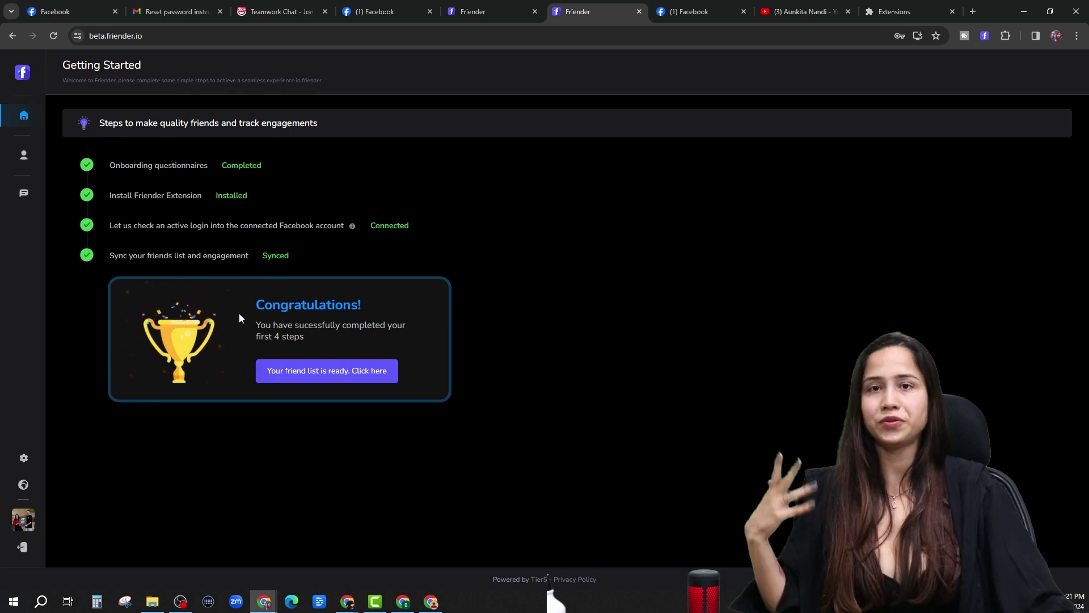
{"action": "left_click", "coordinate": [26, 154]}
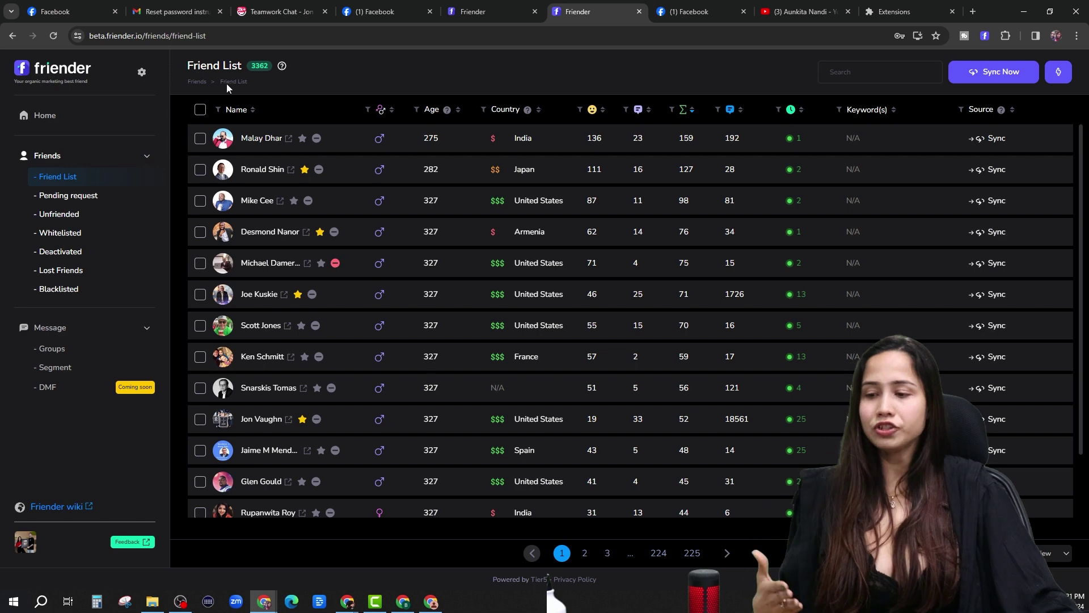
Open Friender Settings, showing daily 05:00–06:00 PM auto-sync and 60-day inactivity.
{"action": "left_click", "coordinate": [142, 72]}
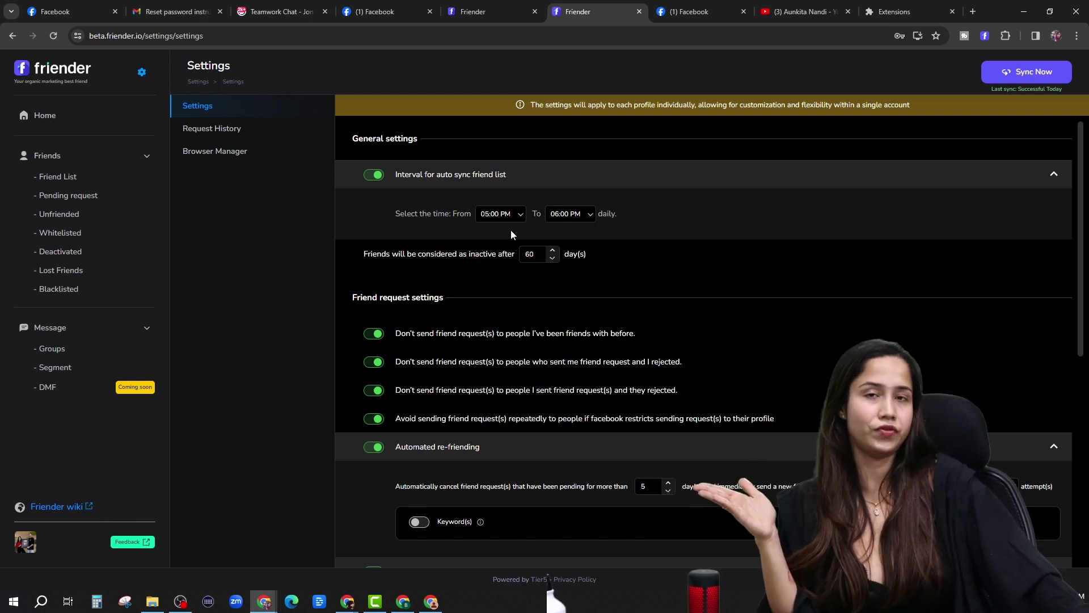
{"action": "left_click", "coordinate": [64, 179]}
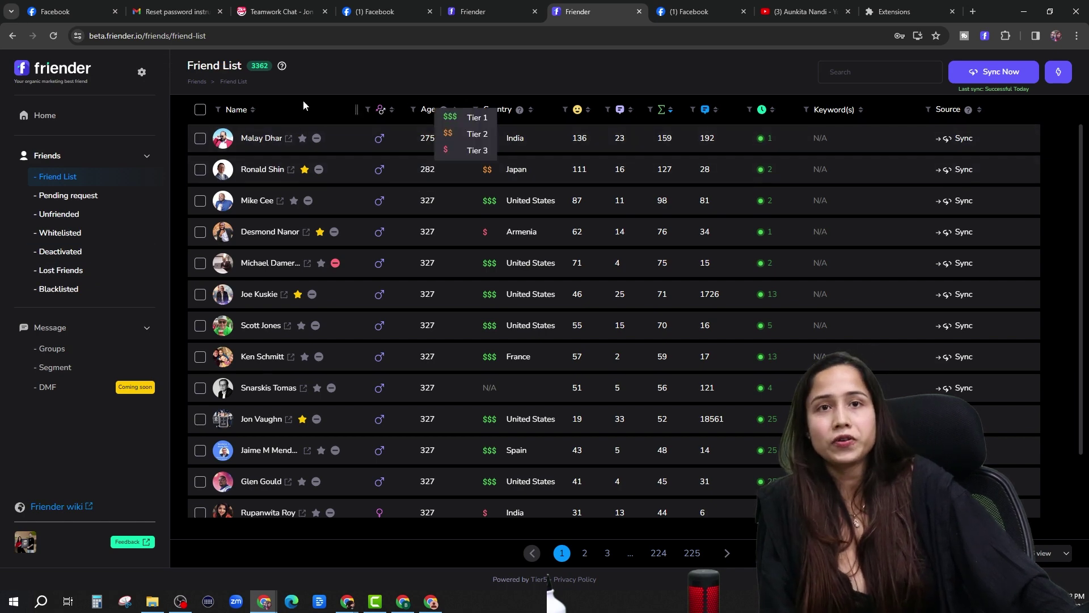
{"action": "left_click", "coordinate": [142, 72]}
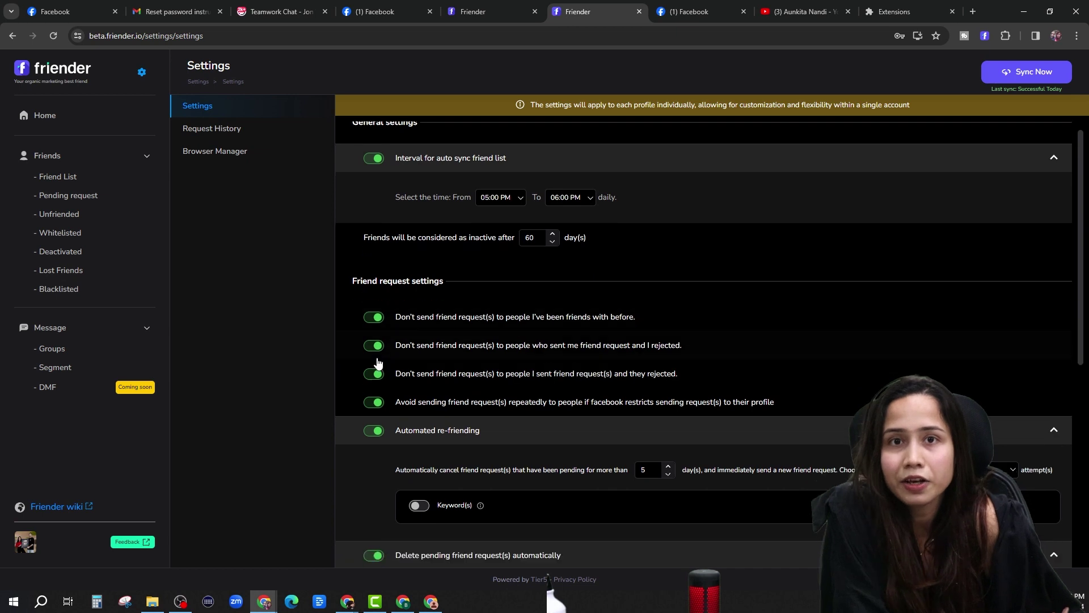
{"action": "scroll", "coordinate": [438, 291], "scroll_direction": "down", "scroll_amount": 2}
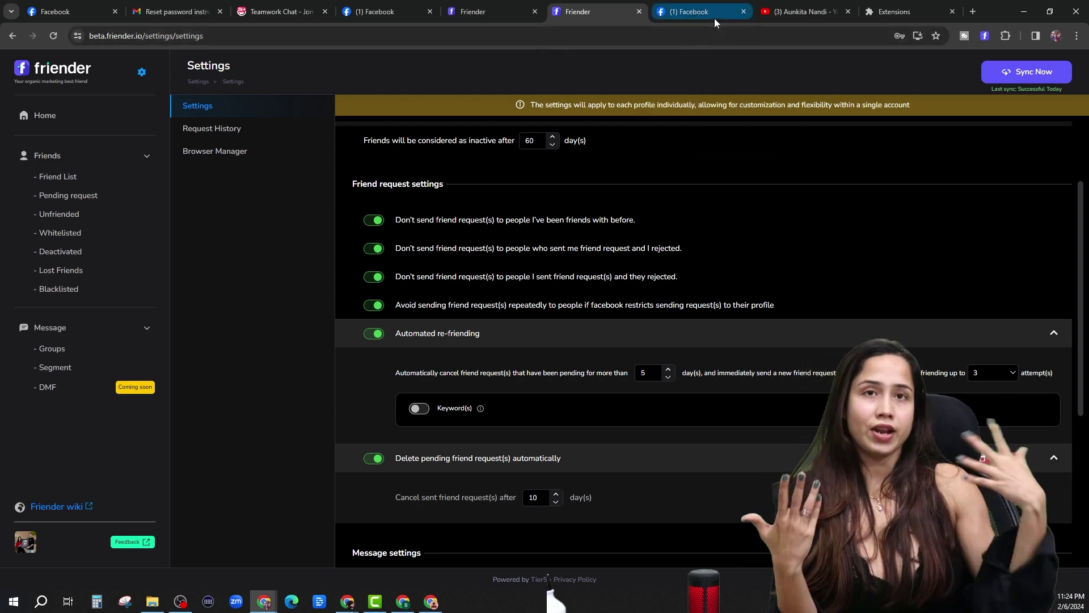
{"action": "mouse_move", "coordinate": [714, 18]}
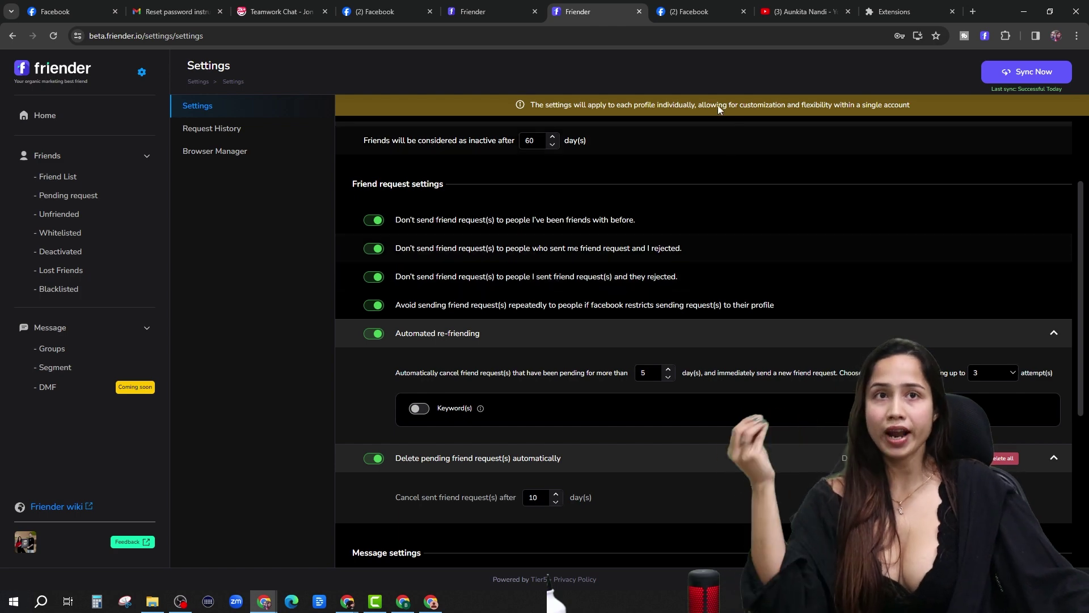
{"action": "mouse_move", "coordinate": [675, 15]}
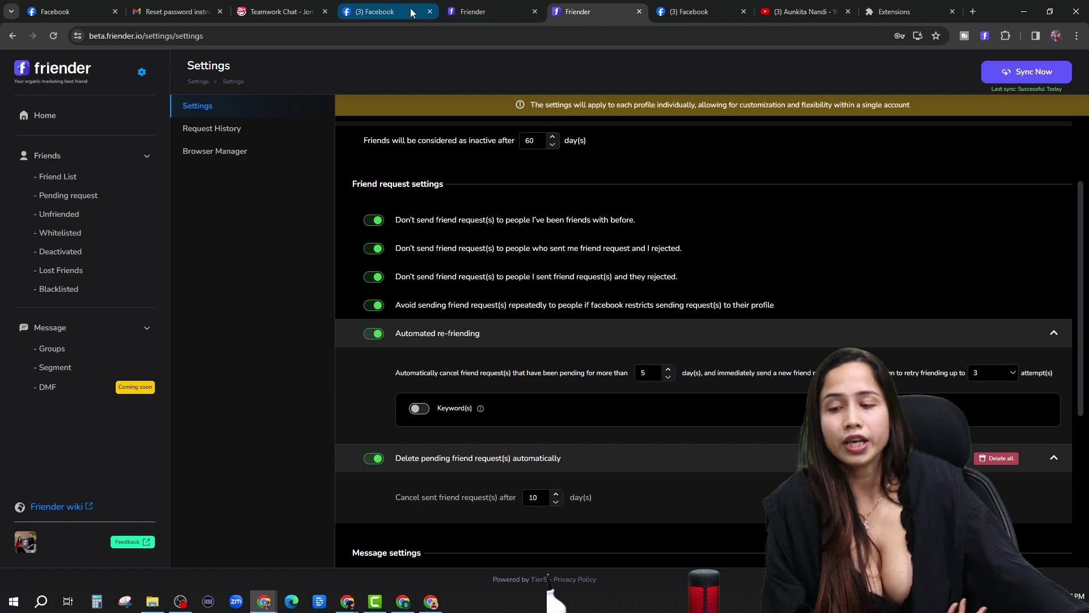
Go to the Facebook home feed and expand the full list of group shortcuts.
{"action": "left_click", "coordinate": [391, 11]}
{"action": "scroll", "coordinate": [504, 280], "scroll_direction": "up", "scroll_amount": 5}
{"action": "scroll", "coordinate": [504, 280], "scroll_direction": "up", "scroll_amount": 3}
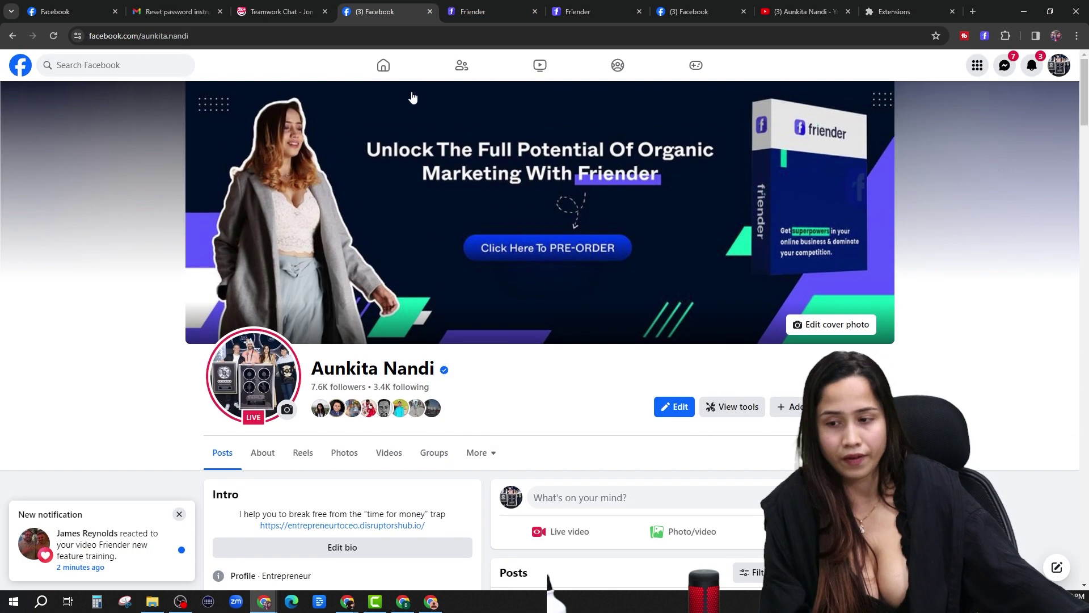
{"action": "left_click", "coordinate": [400, 75]}
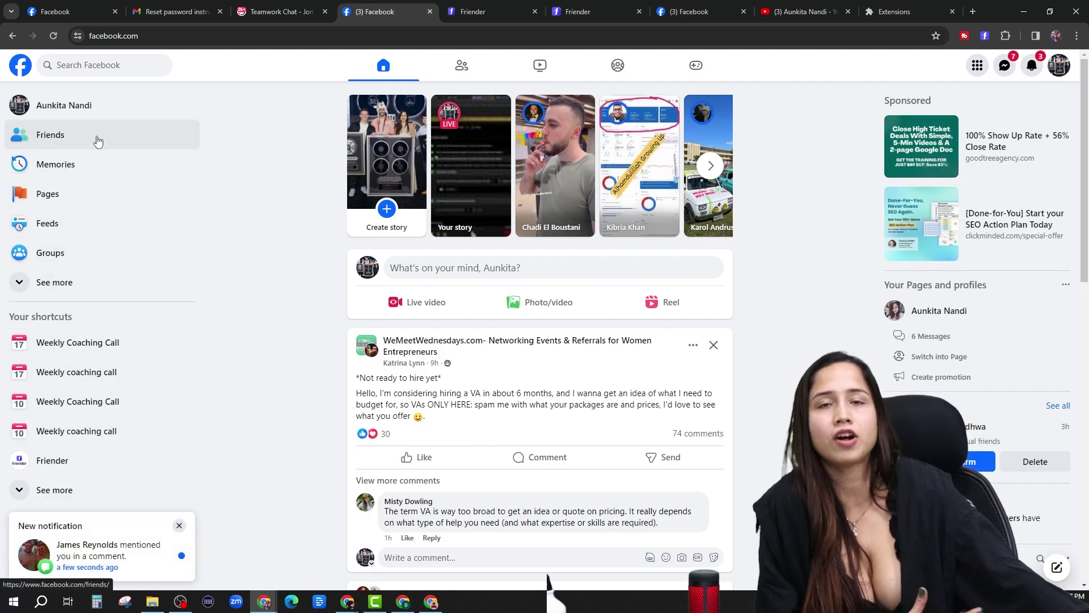
{"action": "scroll", "coordinate": [78, 397], "scroll_direction": "down", "scroll_amount": 1}
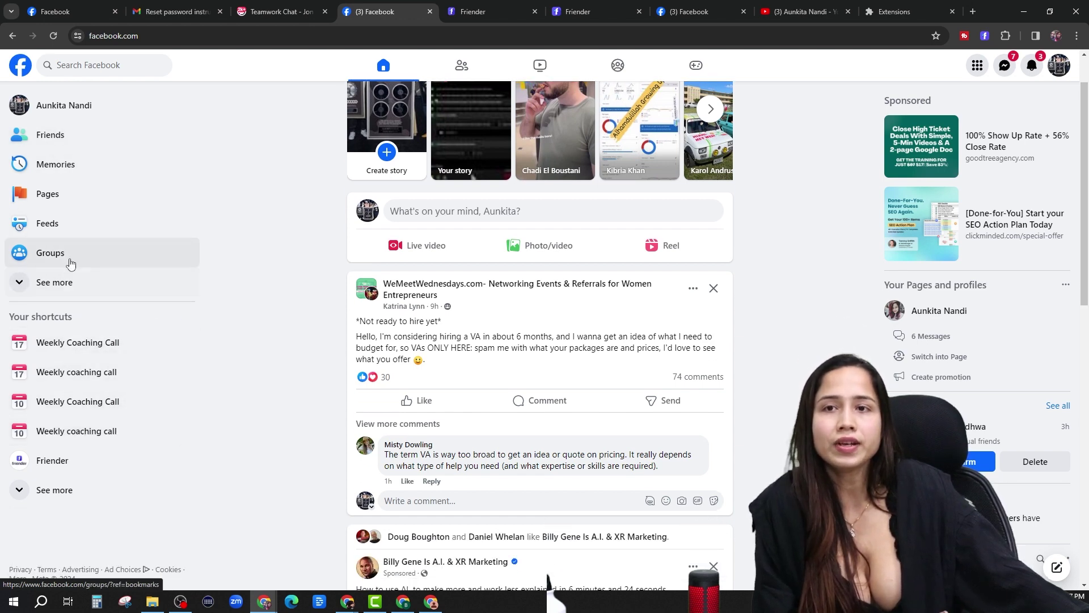
{"action": "left_click", "coordinate": [73, 487]}
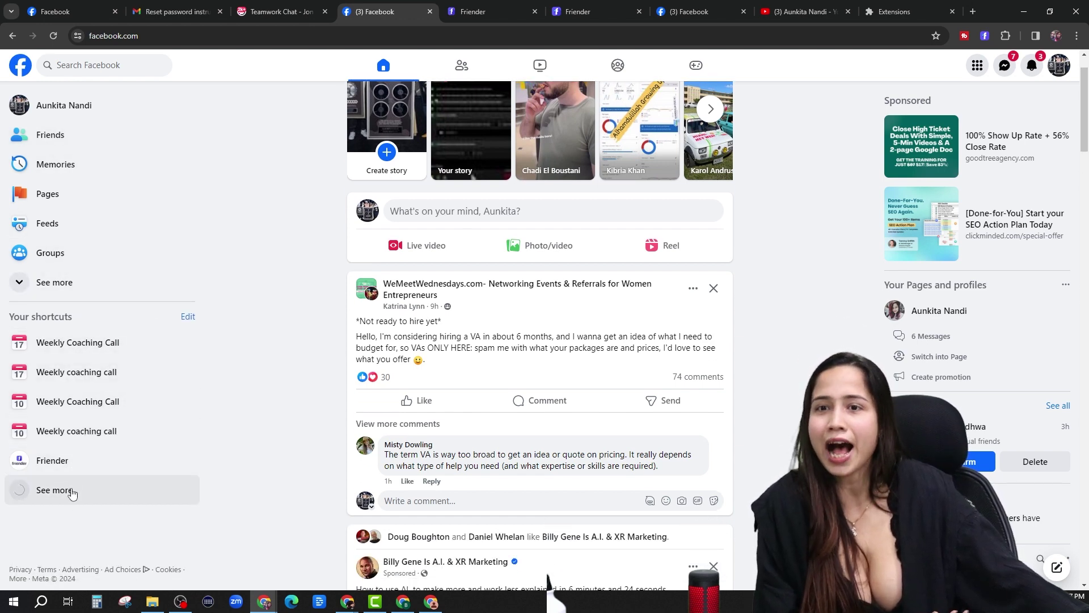
{"action": "scroll", "coordinate": [115, 495], "scroll_direction": "down", "scroll_amount": 1}
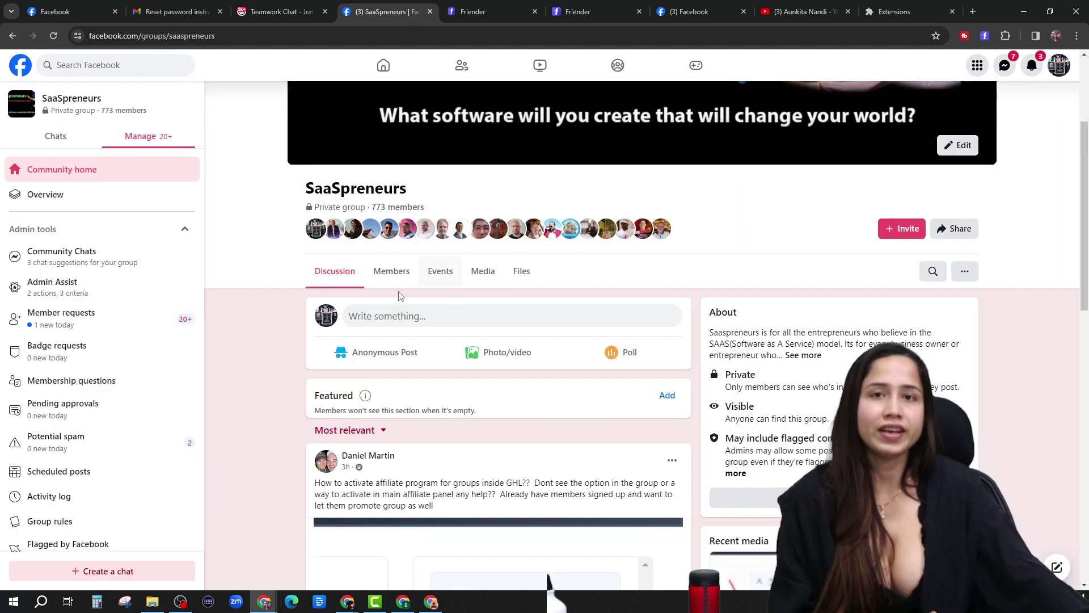
Browse the SaaSpreneurs members page, scrolling through its 198 friends and members in common.
{"action": "left_click", "coordinate": [392, 272]}
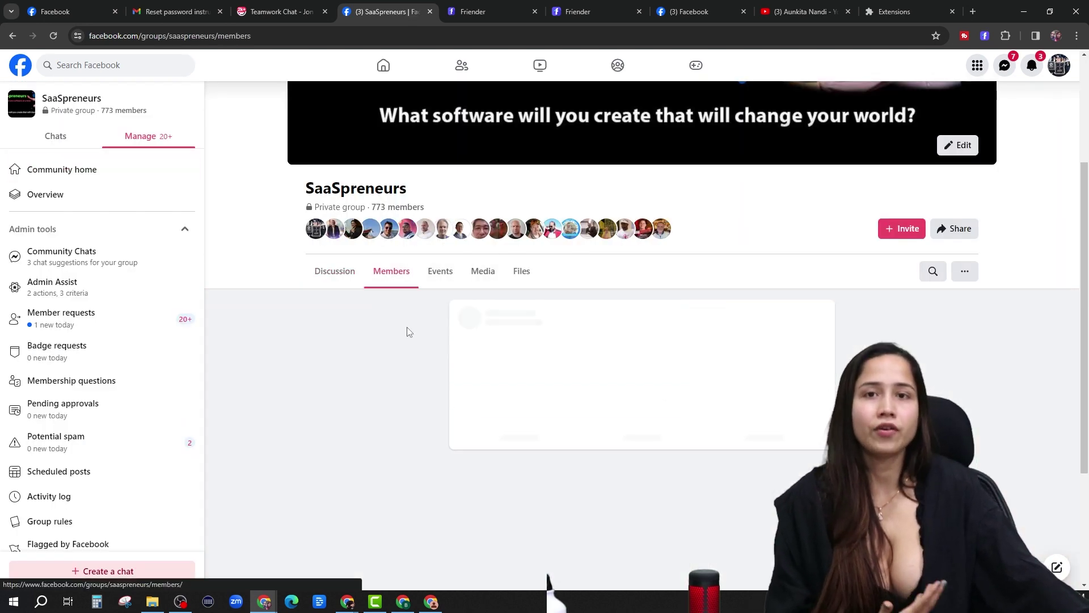
{"action": "scroll", "coordinate": [540, 360], "scroll_direction": "down", "scroll_amount": 1}
{"action": "scroll", "coordinate": [518, 384], "scroll_direction": "down", "scroll_amount": 10}
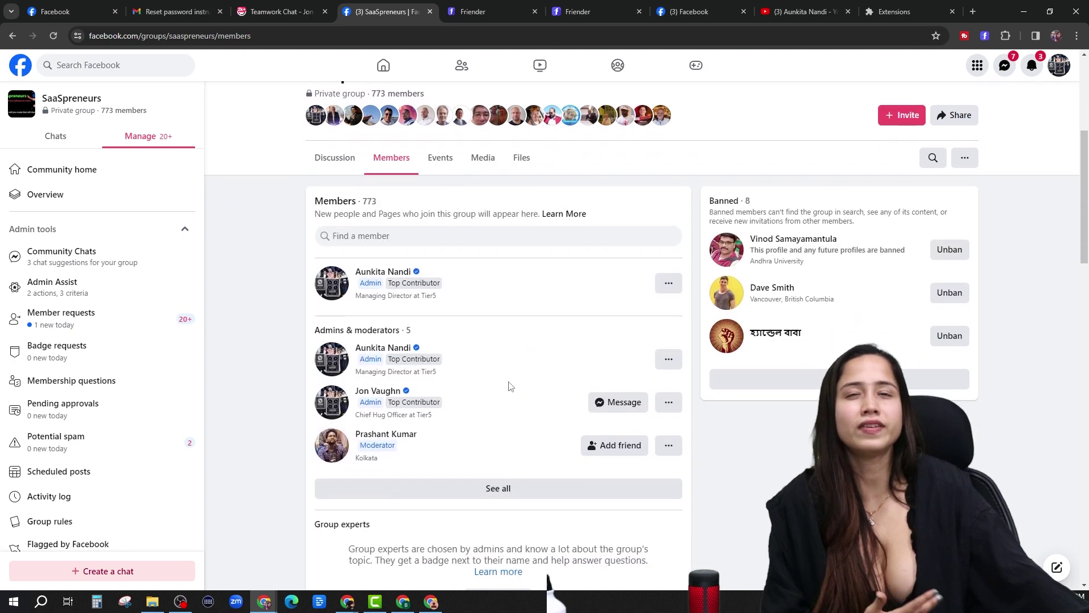
{"action": "scroll", "coordinate": [644, 397], "scroll_direction": "down", "scroll_amount": 3}
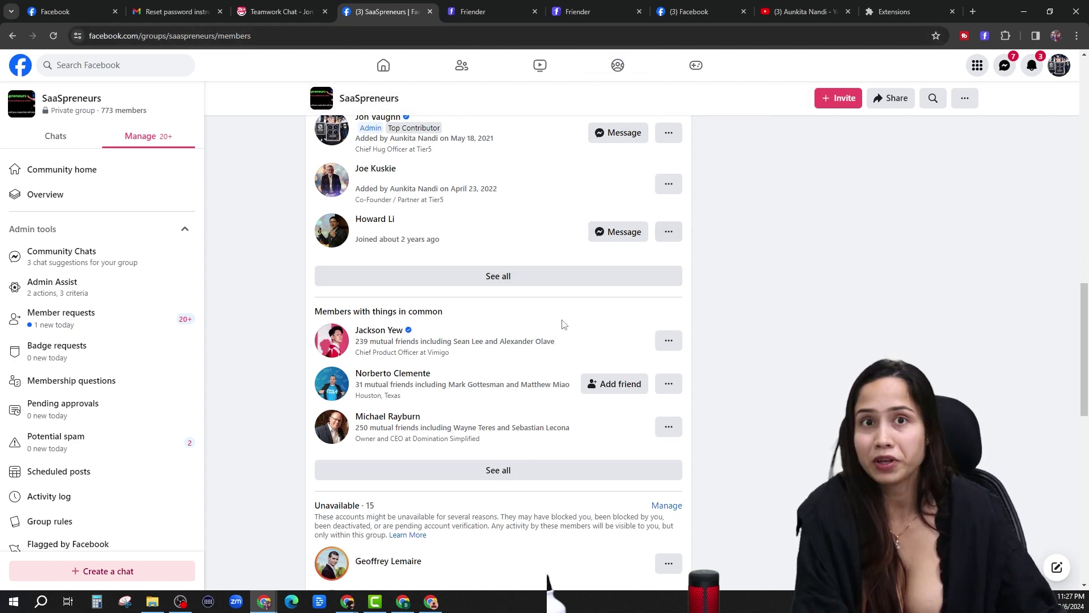
{"action": "scroll", "coordinate": [594, 321], "scroll_direction": "up", "scroll_amount": 2}
{"action": "scroll", "coordinate": [573, 321], "scroll_direction": "up", "scroll_amount": 2}
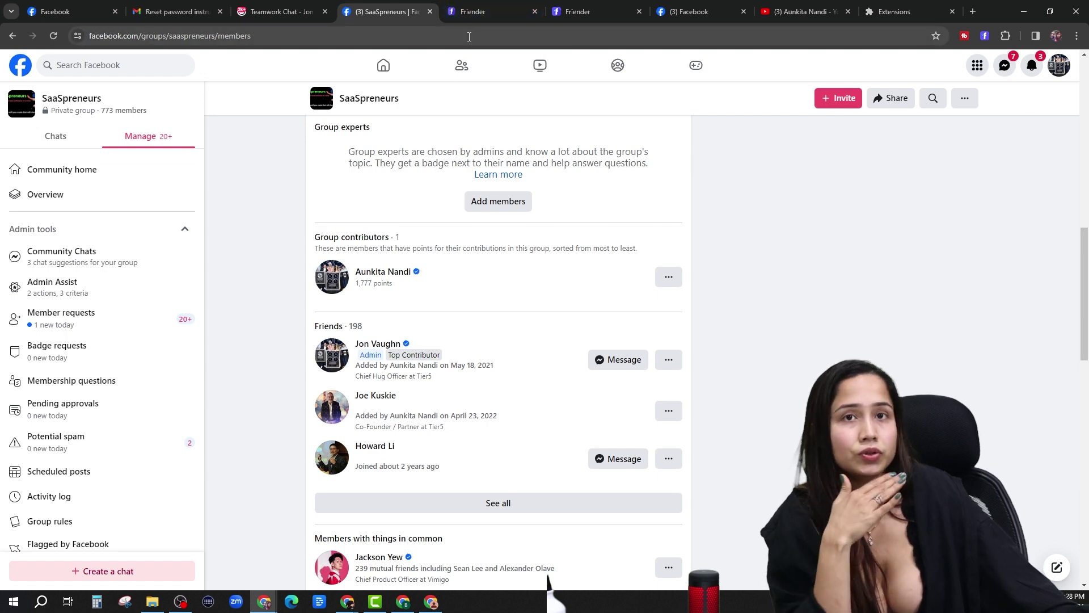
Return to Friender and show the Pending request list with its single incoming request.
{"action": "left_click", "coordinate": [572, 11]}
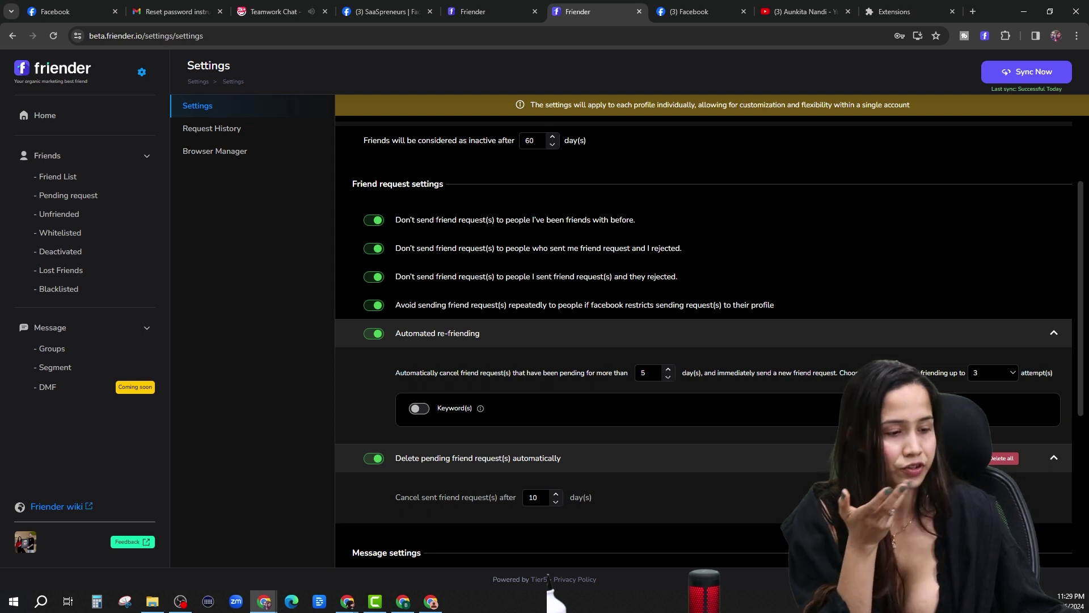
{"action": "left_click", "coordinate": [69, 196]}
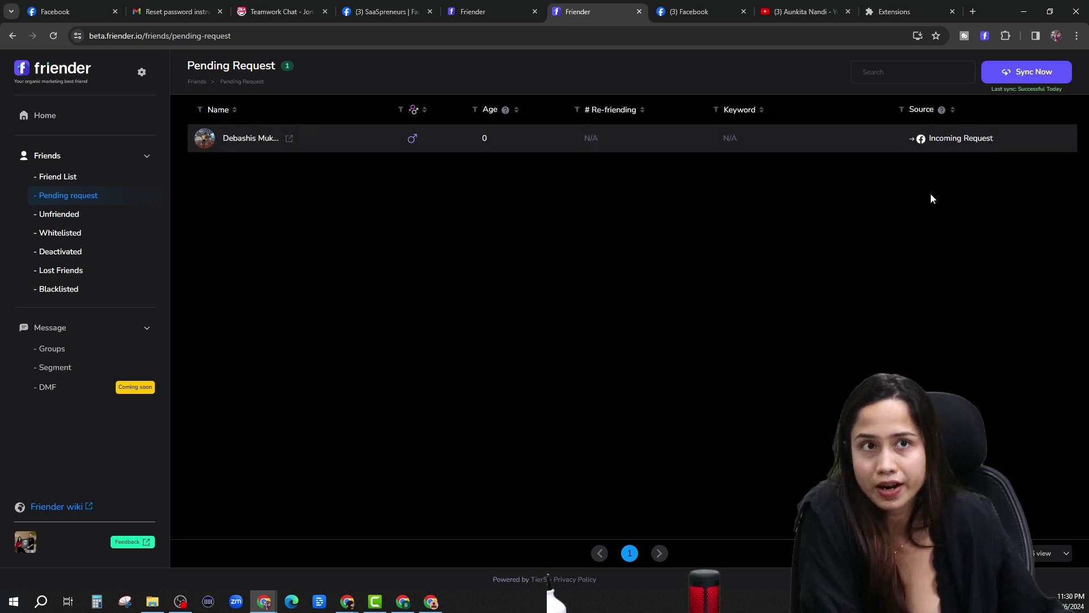
{"action": "left_click", "coordinate": [142, 72]}
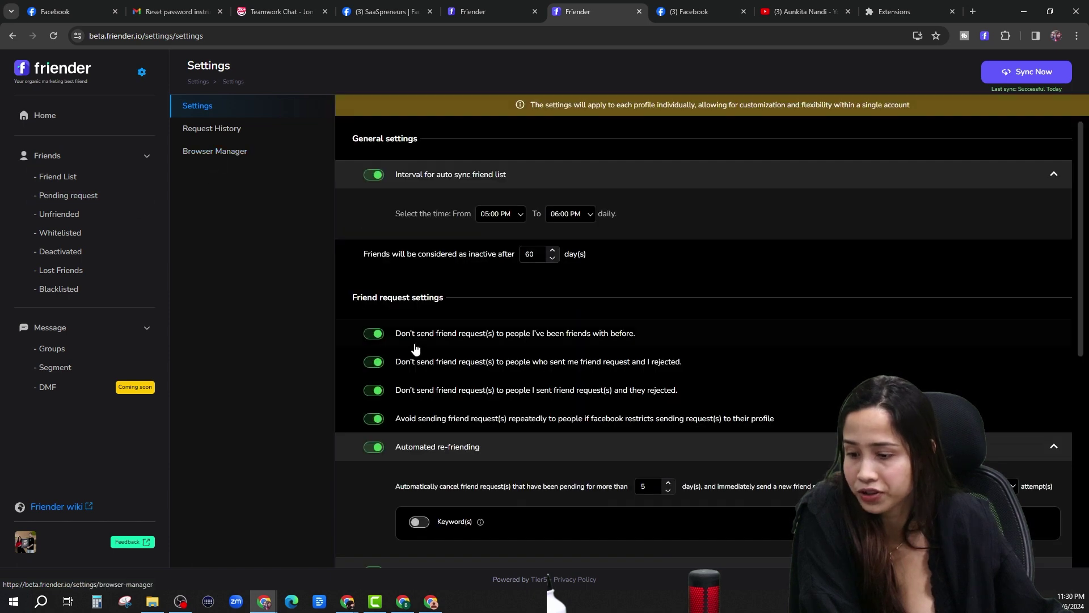
{"action": "scroll", "coordinate": [453, 411], "scroll_direction": "down", "scroll_amount": 2}
{"action": "scroll", "coordinate": [567, 391], "scroll_direction": "down", "scroll_amount": 2}
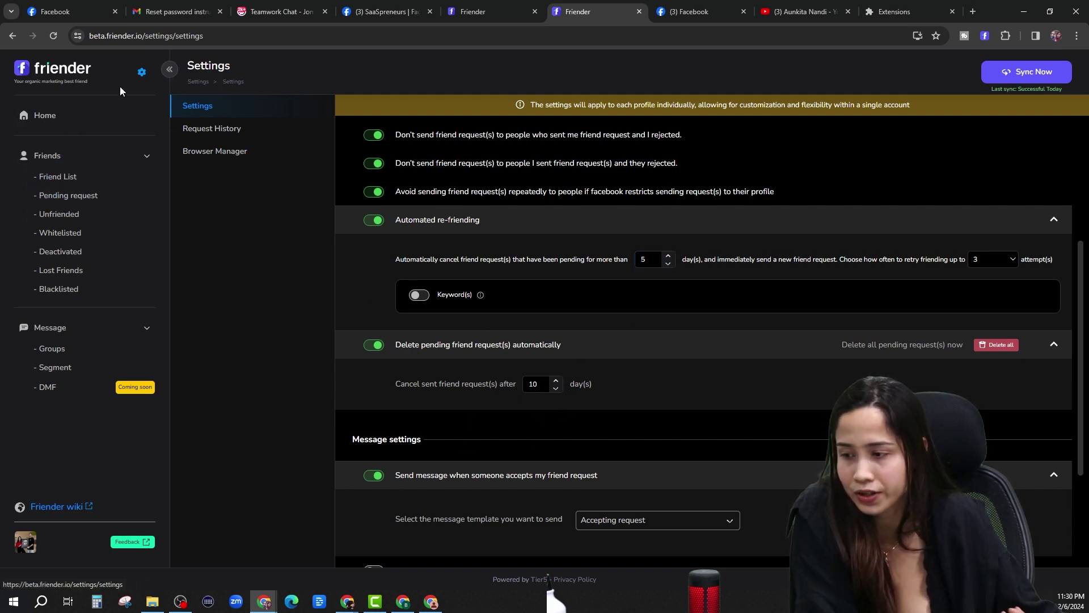
{"action": "left_click", "coordinate": [63, 195]}
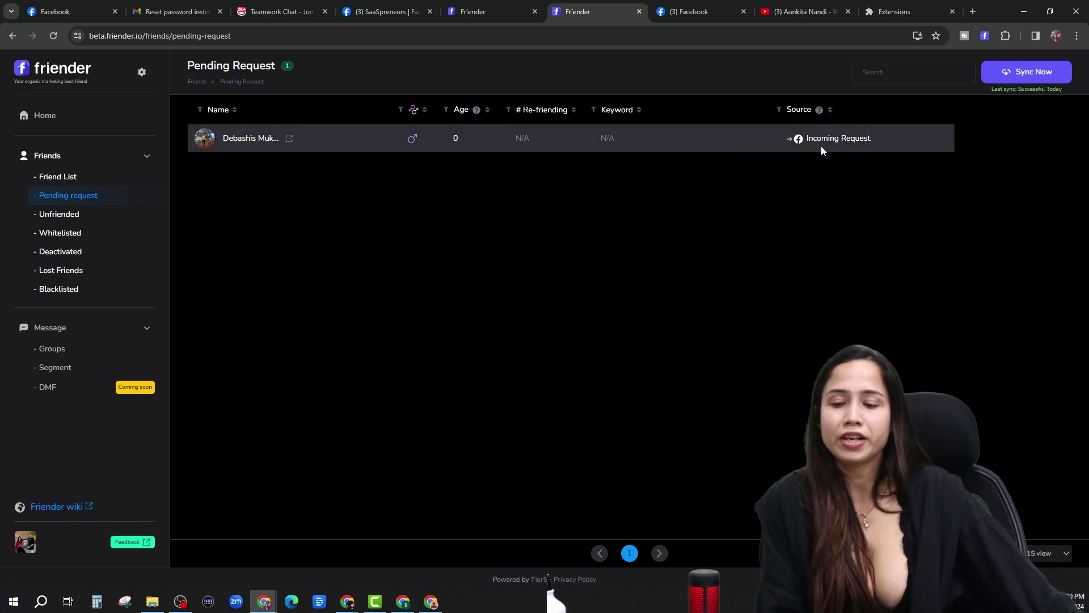
{"action": "left_click", "coordinate": [799, 110]}
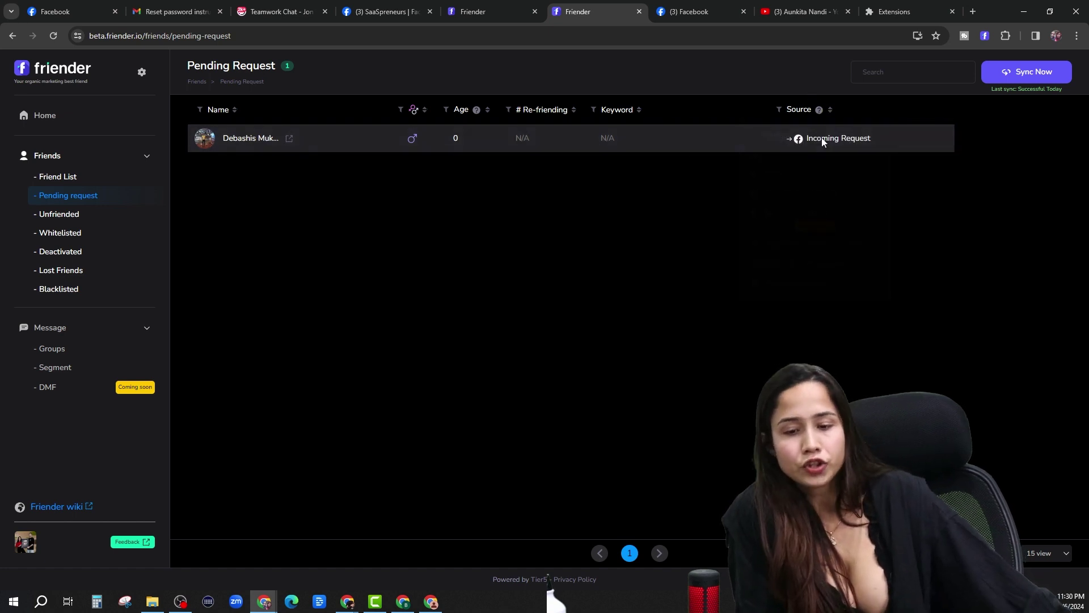
{"action": "mouse_move", "coordinate": [817, 111]}
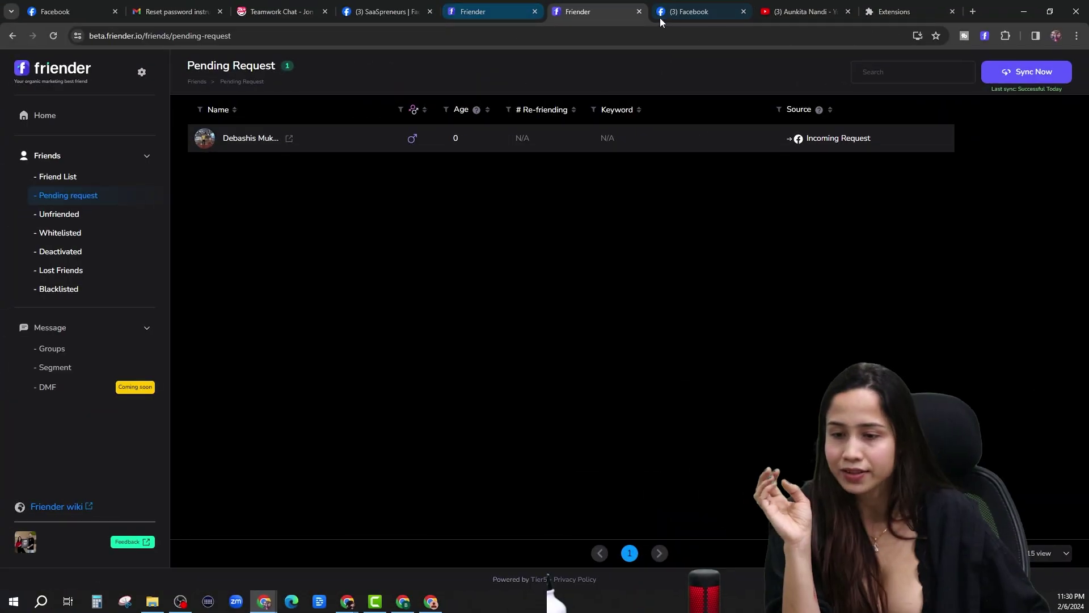
Open Facebook's Friend Requests page listing the incoming requests.
{"action": "left_click", "coordinate": [695, 13]}
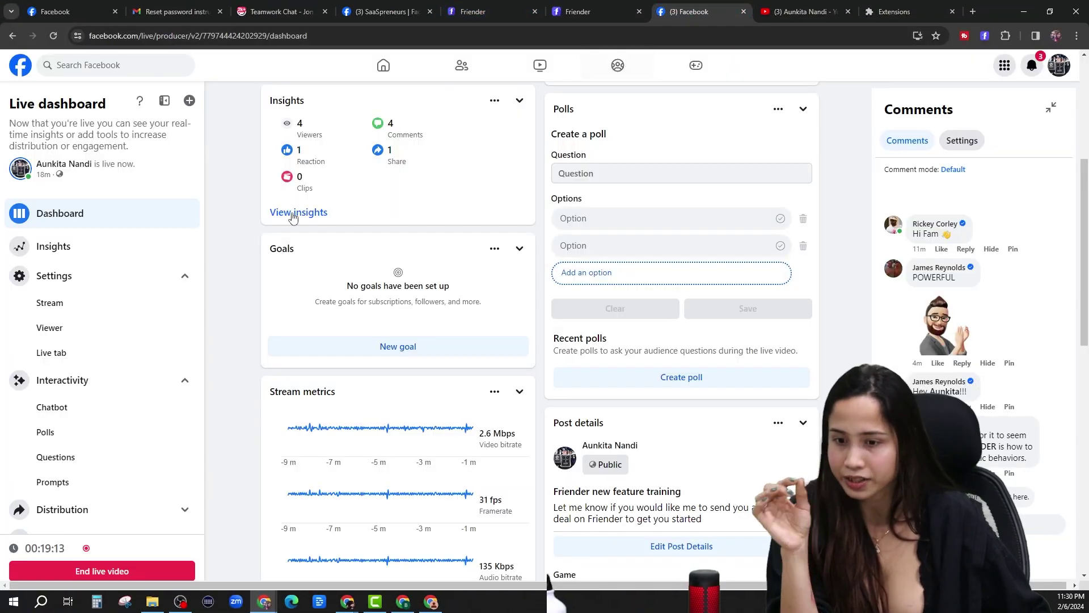
{"action": "left_click", "coordinate": [386, 12]}
{"action": "left_click", "coordinate": [383, 64]}
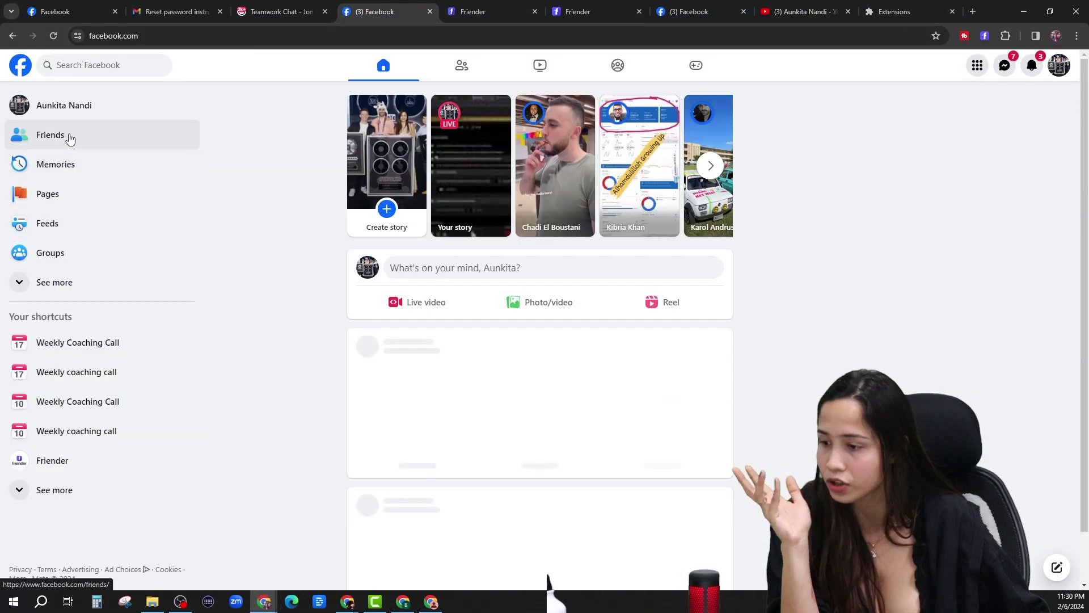
{"action": "left_click", "coordinate": [68, 136]}
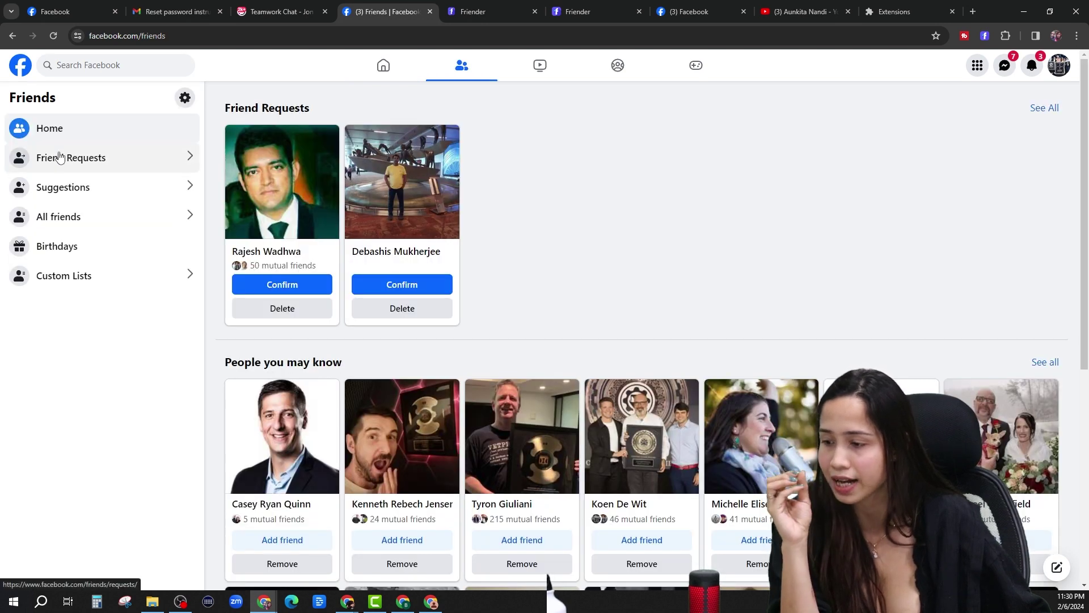
{"action": "left_click", "coordinate": [59, 154]}
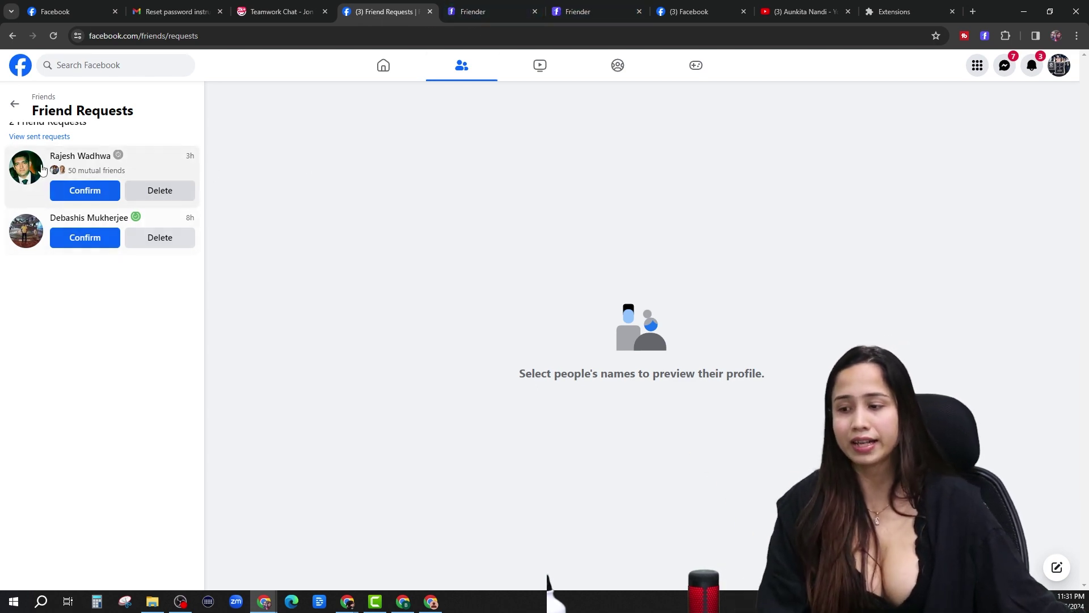
Match the request against Friender's pending list, delete it on Facebook, and go to the home feed.
{"action": "left_click", "coordinate": [509, 5]}
{"action": "left_click", "coordinate": [385, 11]}
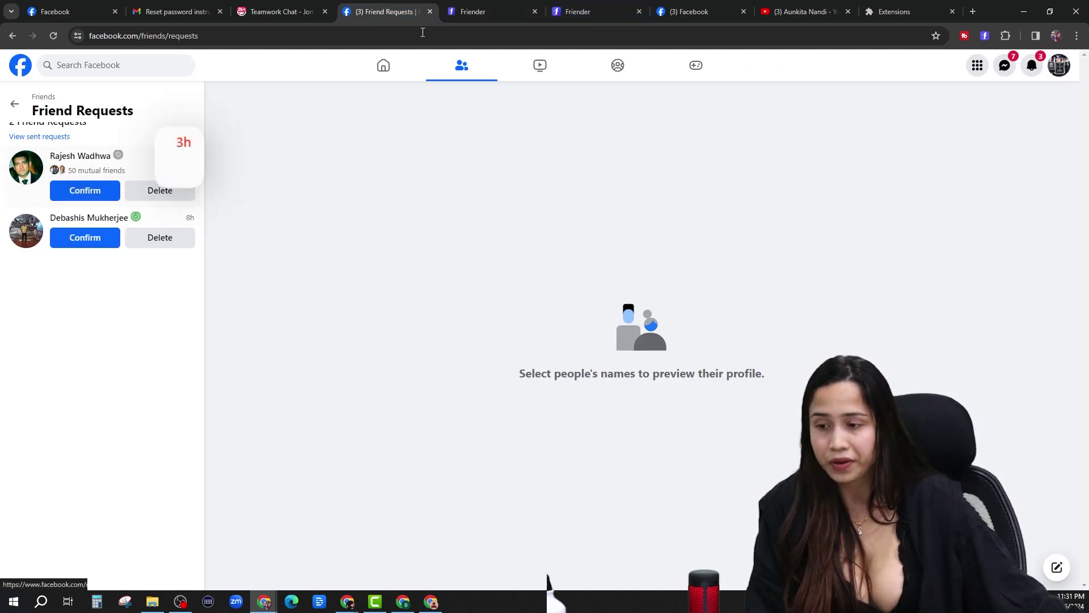
{"action": "left_click", "coordinate": [562, 11]}
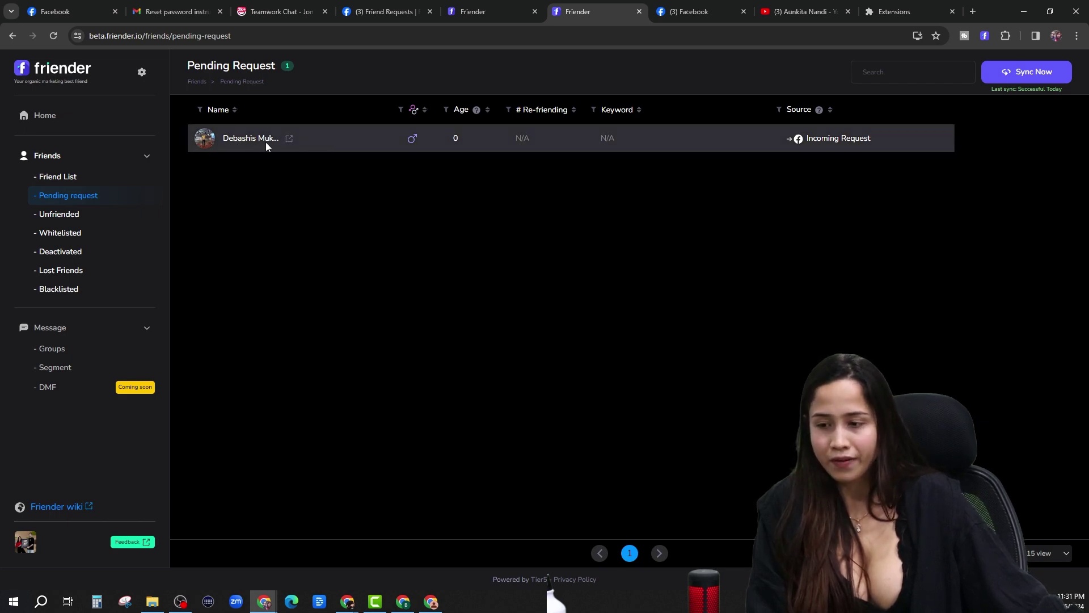
{"action": "key", "text": "ctrl+Tab"}
{"action": "left_click", "coordinate": [385, 12]}
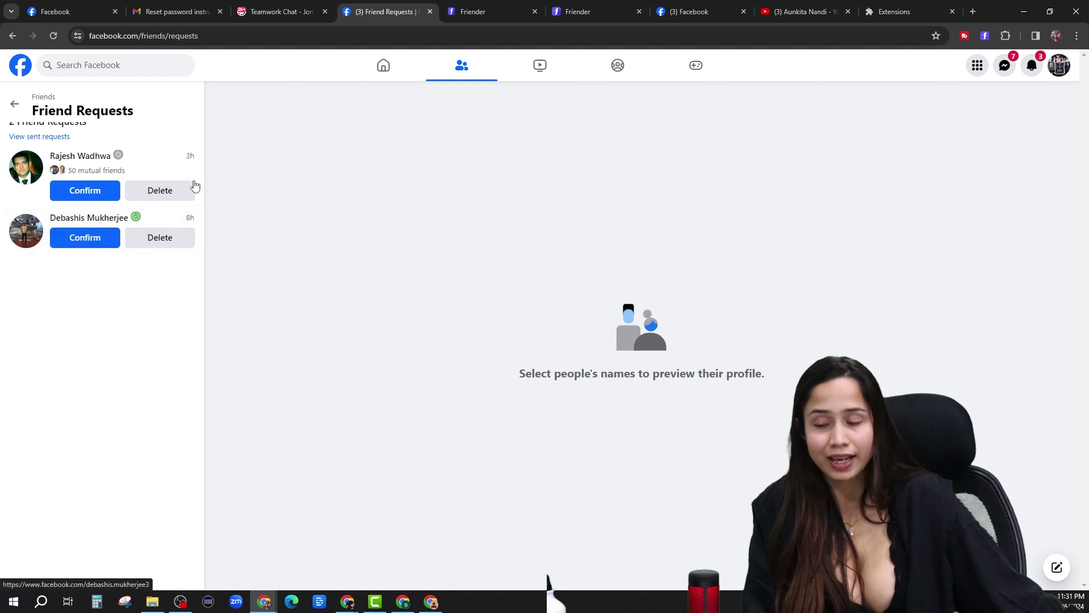
{"action": "left_click", "coordinate": [584, 12]}
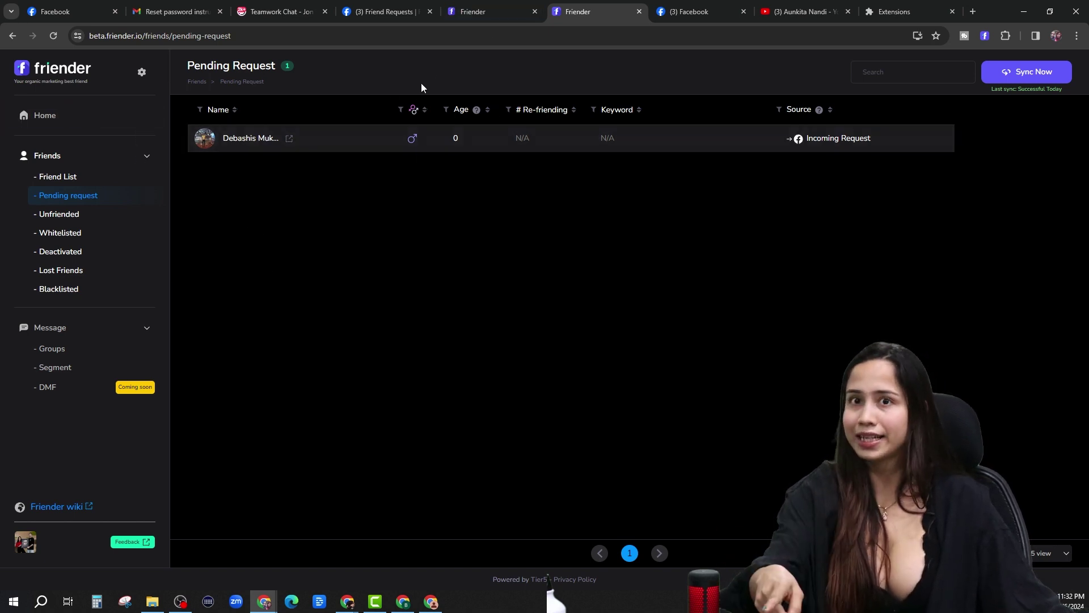
{"action": "left_click", "coordinate": [403, 10]}
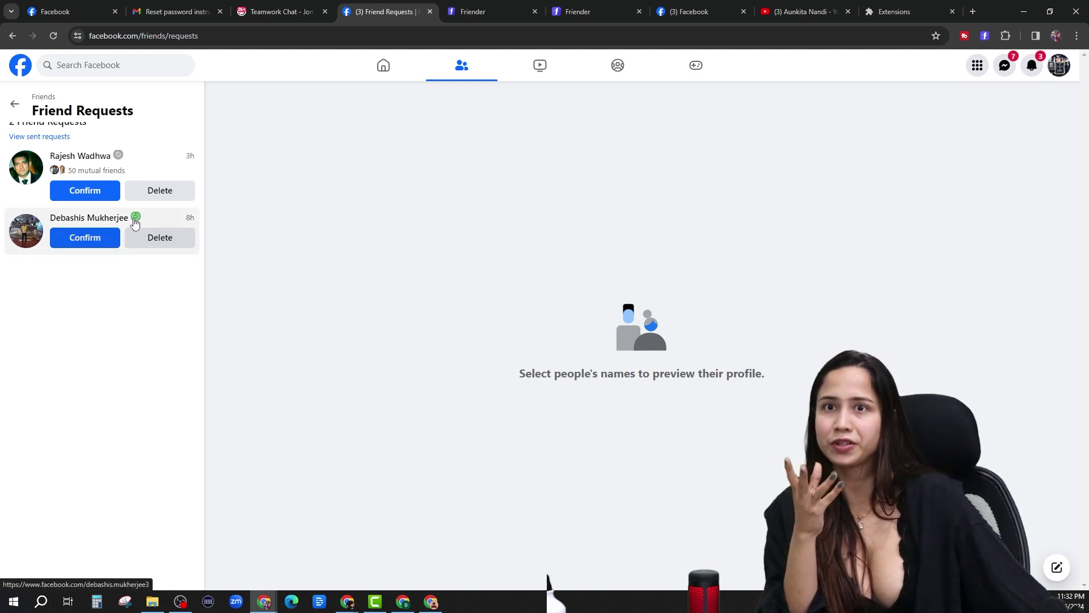
{"action": "left_click", "coordinate": [165, 248]}
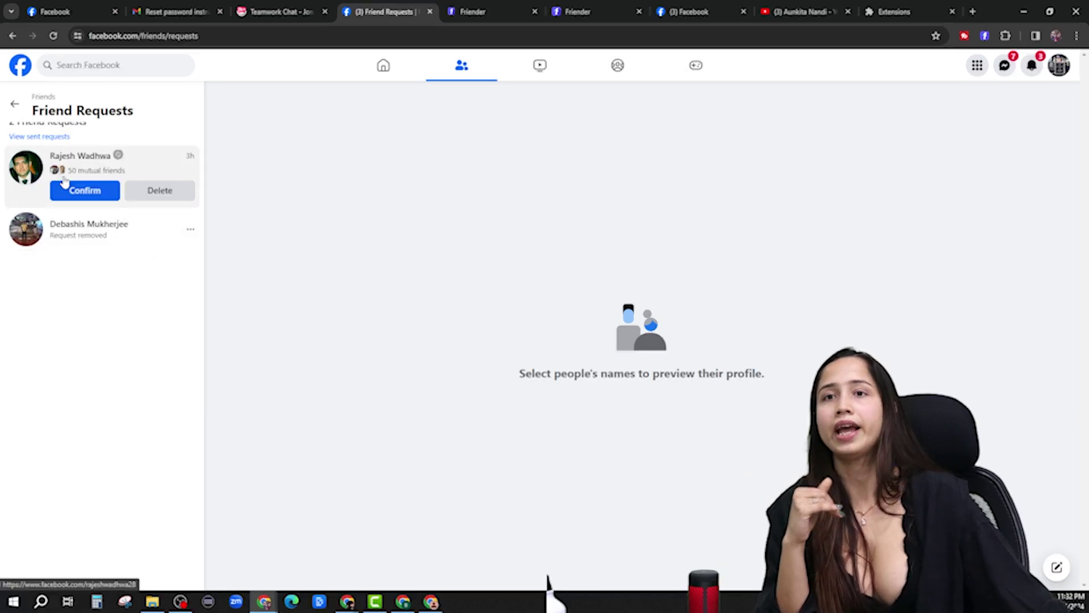
{"action": "left_click", "coordinate": [383, 65]}
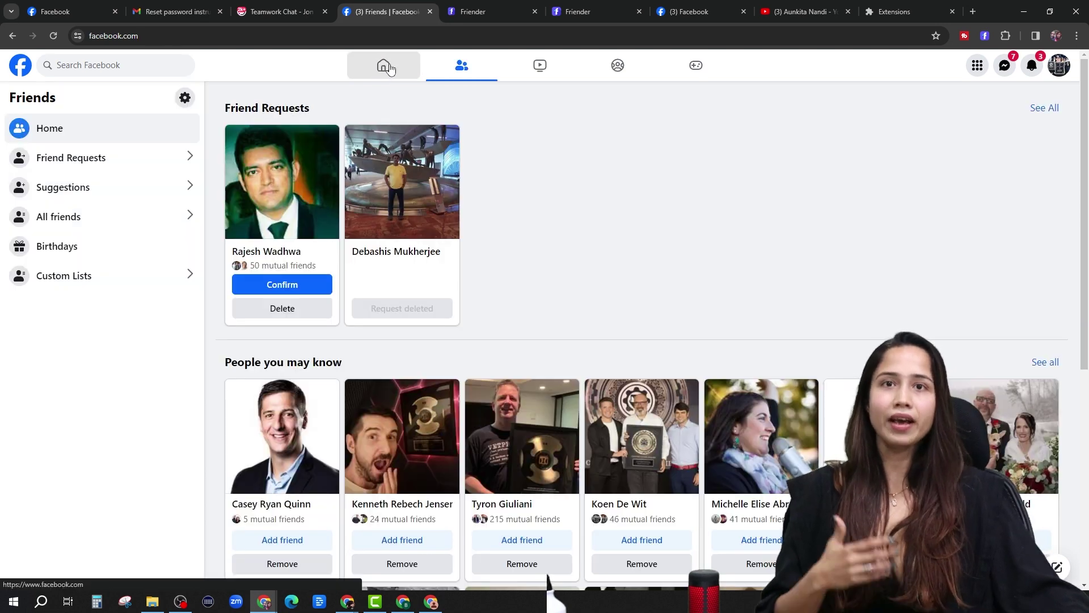
Return to Friender and view the 'Accepting request' message group with its spintax greeting.
{"action": "left_click", "coordinate": [384, 66]}
{"action": "left_click", "coordinate": [488, 12]}
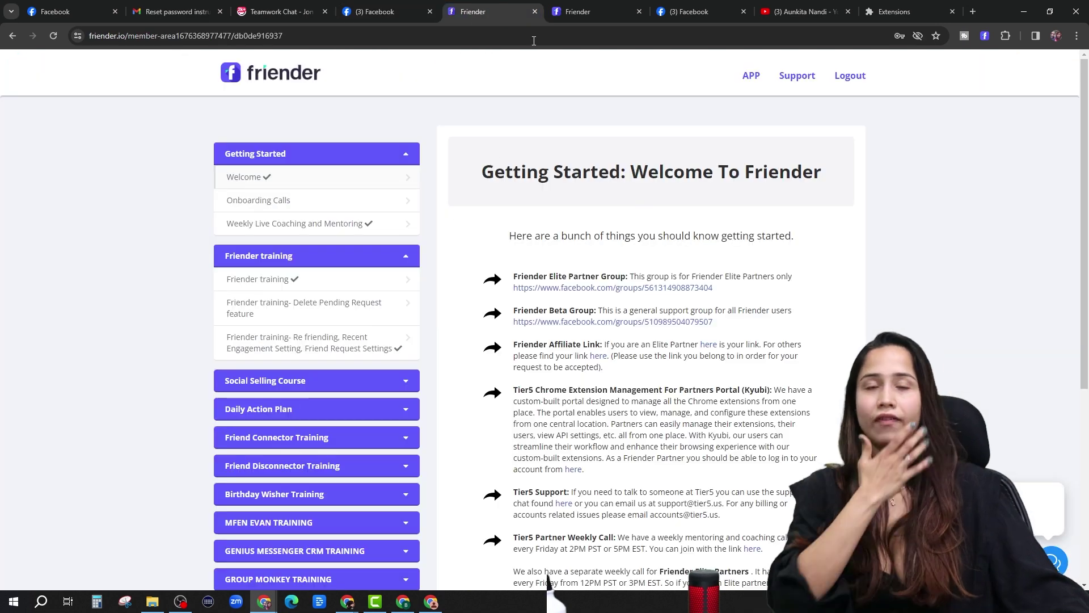
{"action": "left_click", "coordinate": [593, 10]}
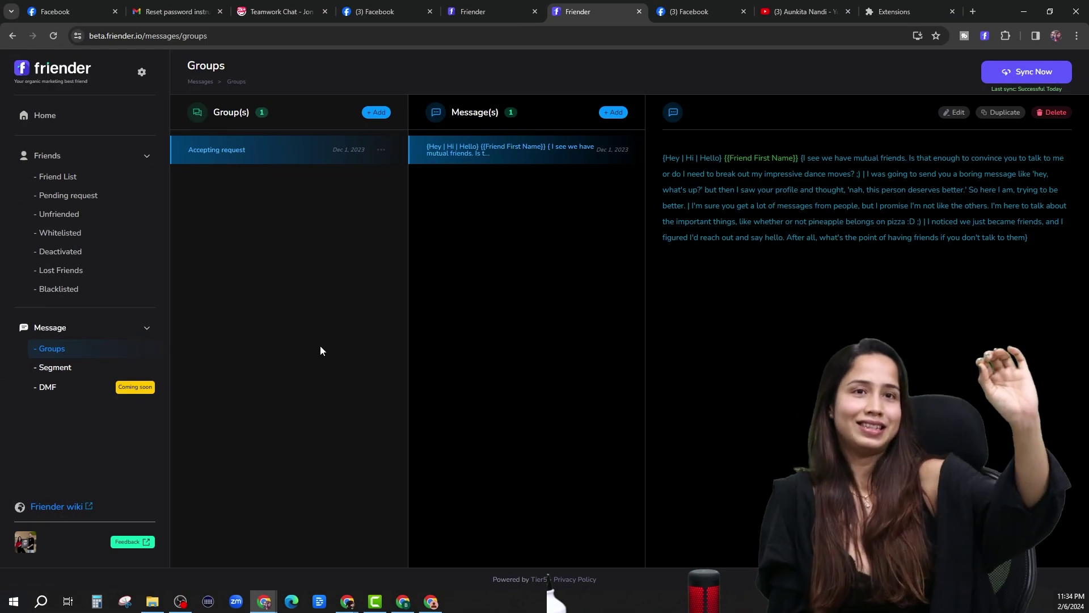
Open Friender's message Segments page, which has no segments or messages yet.
{"action": "left_click", "coordinate": [56, 368]}
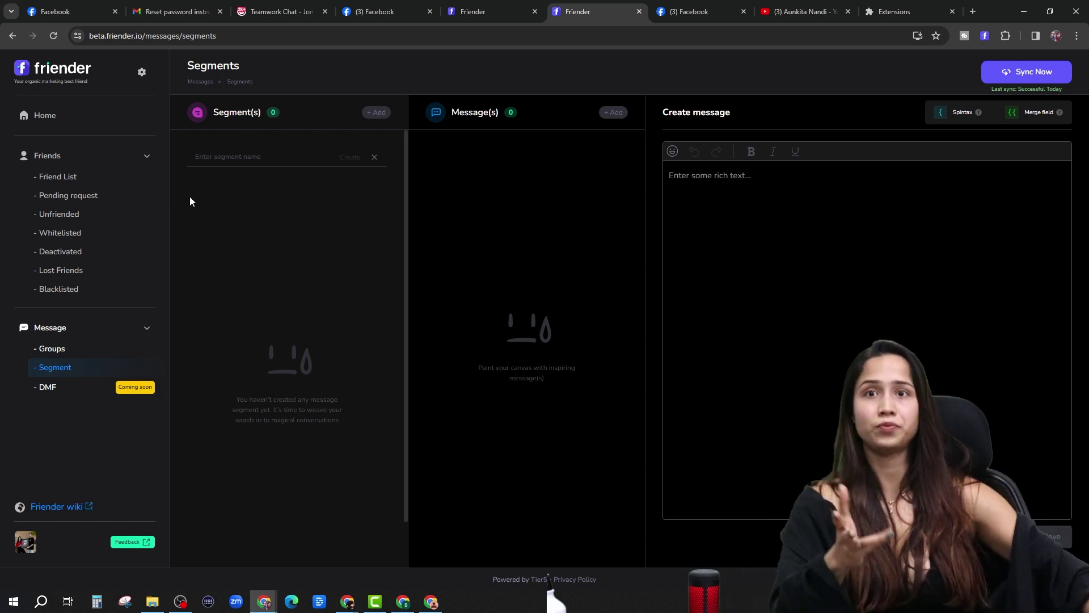
Create a segment named 'welcome' and place the cursor in its empty message editor.
{"action": "left_click", "coordinate": [248, 157]}
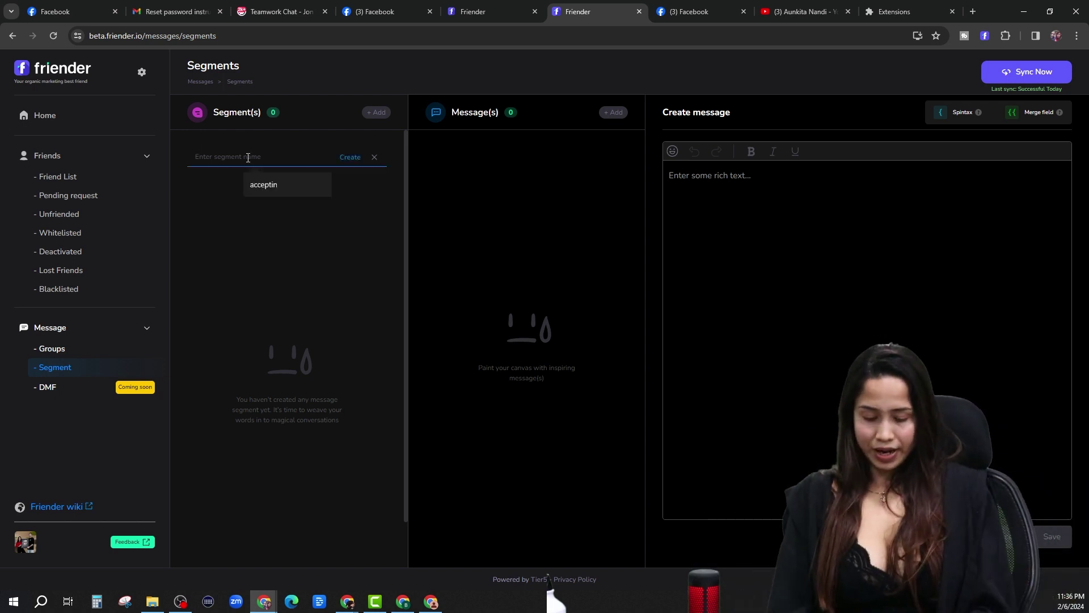
{"action": "type", "text": "welcome"}
{"action": "left_click", "coordinate": [350, 158]}
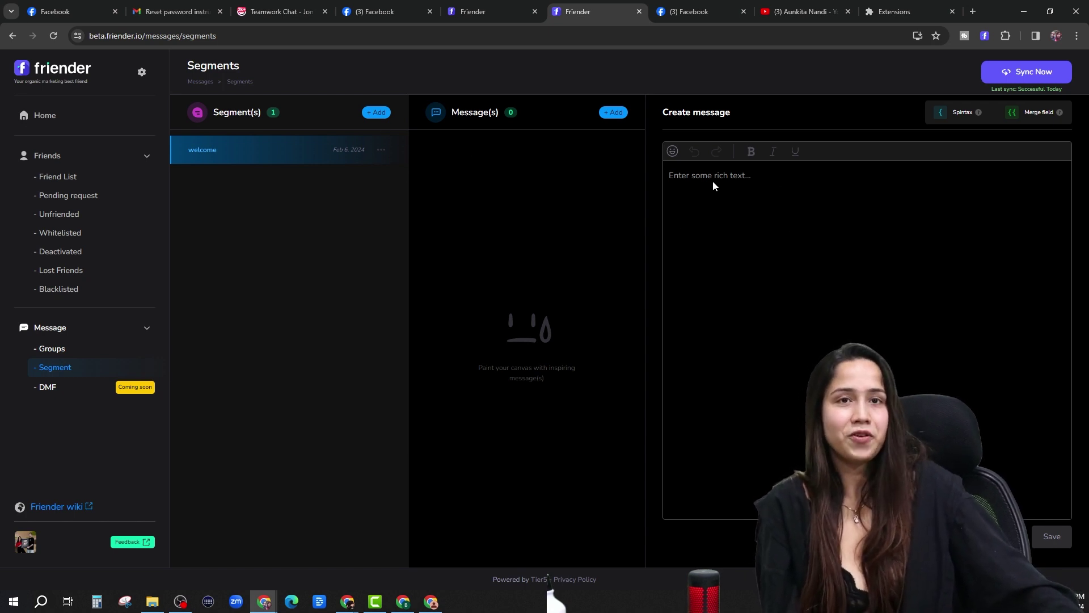
{"action": "left_click", "coordinate": [675, 173]}
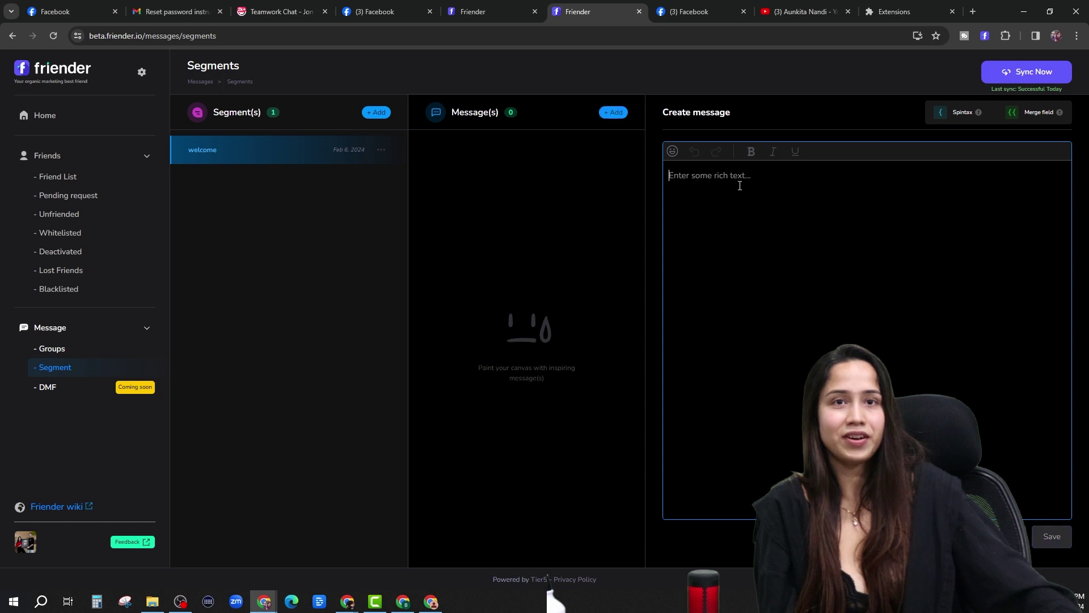
Paste the '{Thanks for the friend request | very happy to see the request from you }' line and save it.
{"action": "type", "text": "{Thanks for the friend request | very happy to see the request from you }"}
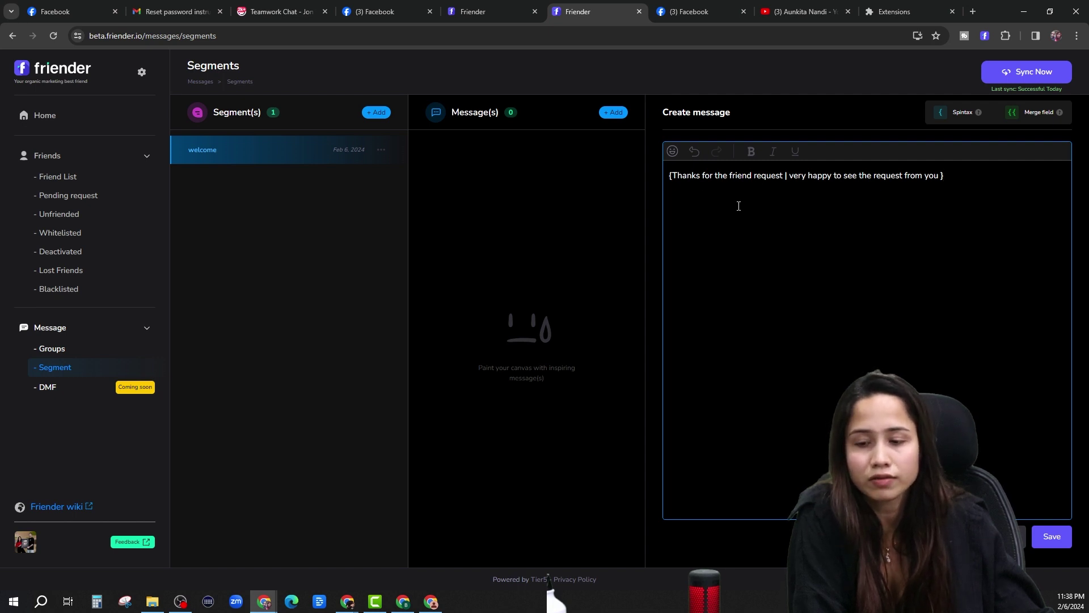
{"action": "left_click", "coordinate": [1050, 538]}
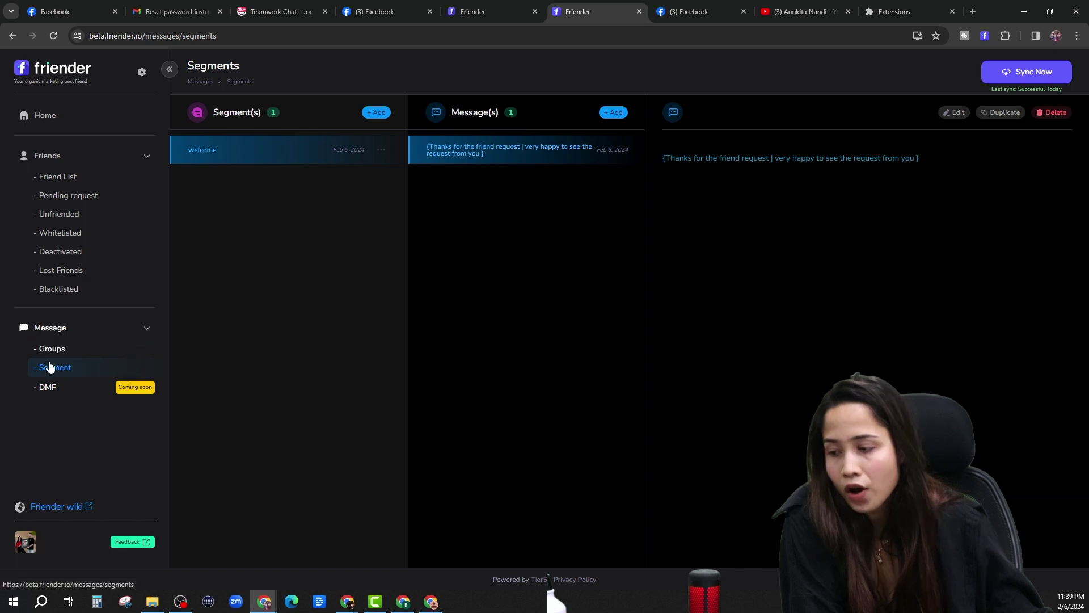
Switch to the message Groups page showing the Accepting request group's greeting.
{"action": "left_click", "coordinate": [71, 352]}
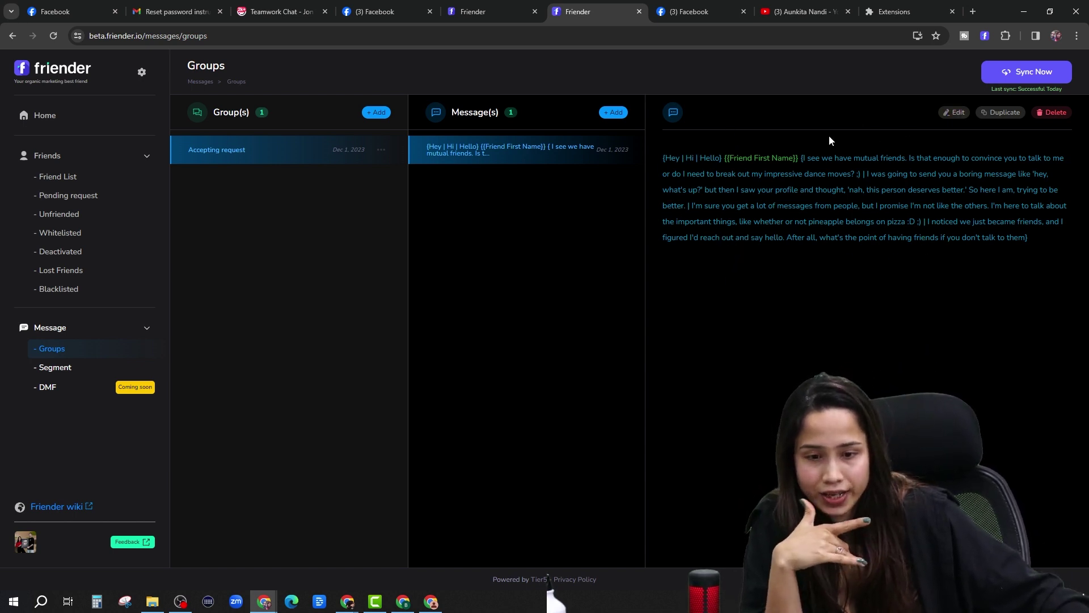
{"action": "left_click", "coordinate": [616, 113]}
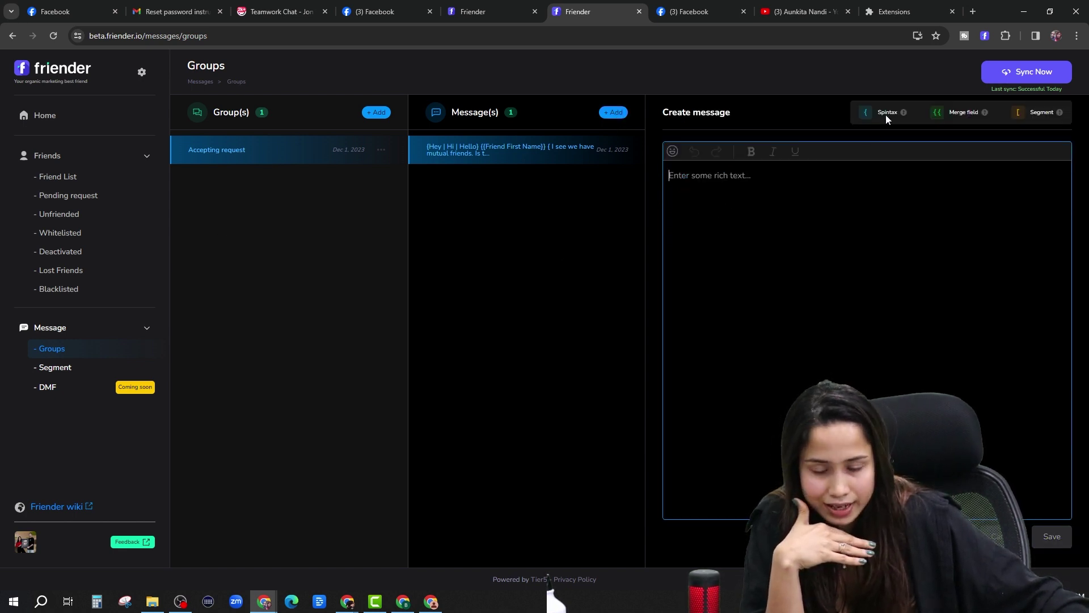
{"action": "mouse_move", "coordinate": [935, 111]}
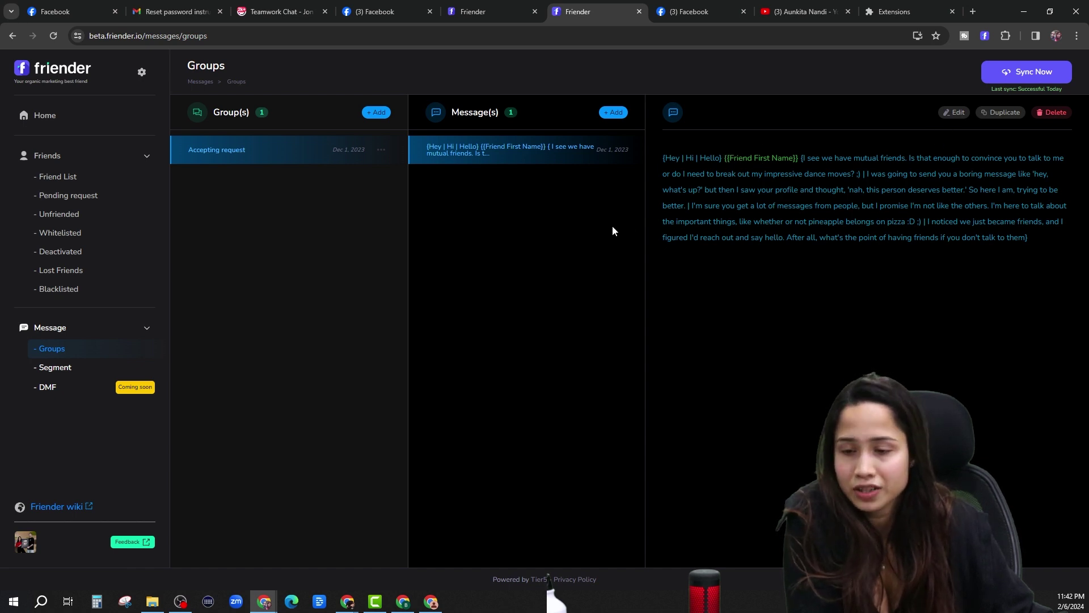
Add a new Accepting request message and type {{ to bring up merge fields like Friend First Name.
{"action": "left_click", "coordinate": [615, 113]}
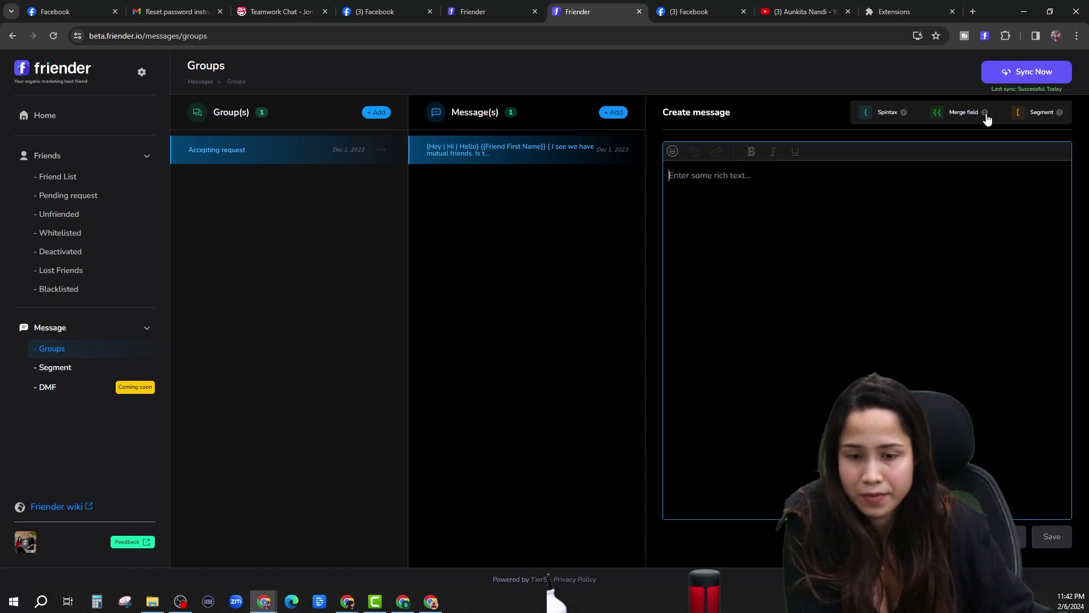
{"action": "mouse_move", "coordinate": [984, 113]}
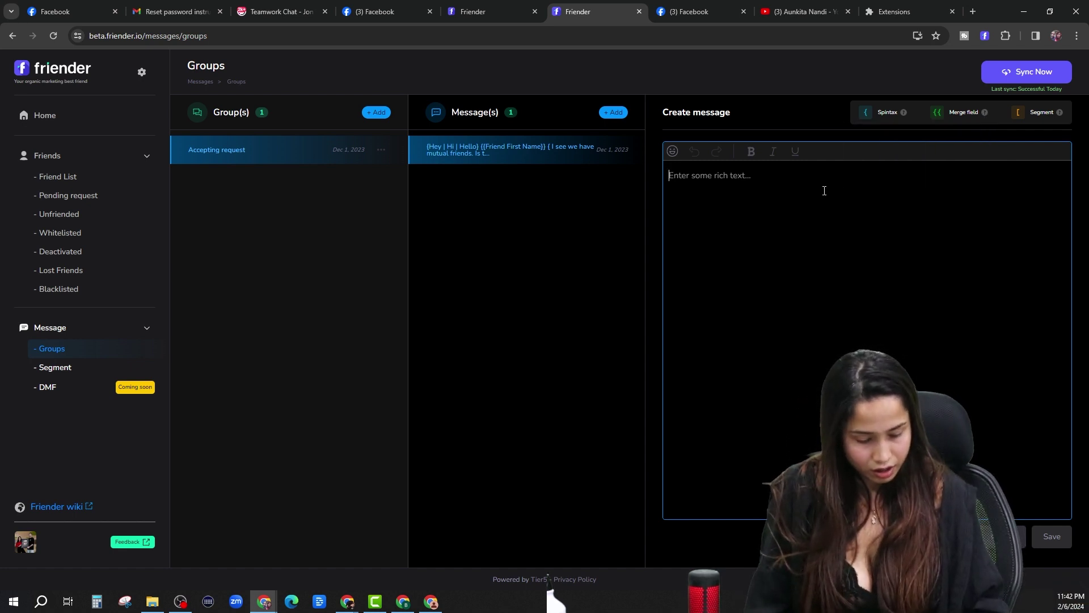
{"action": "type", "text": "{{"}
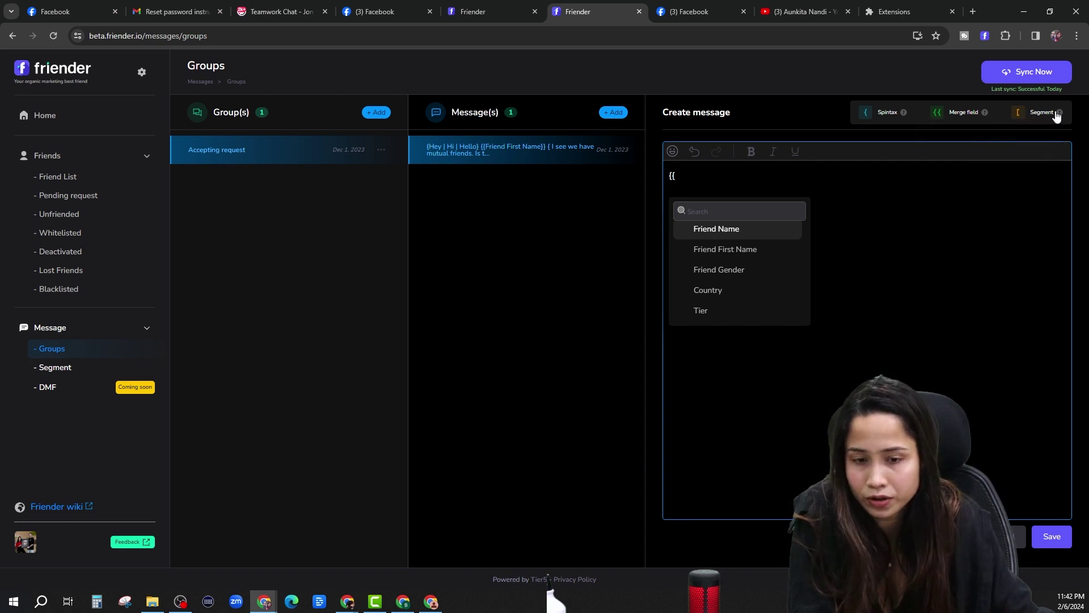
{"action": "mouse_move", "coordinate": [1058, 114]}
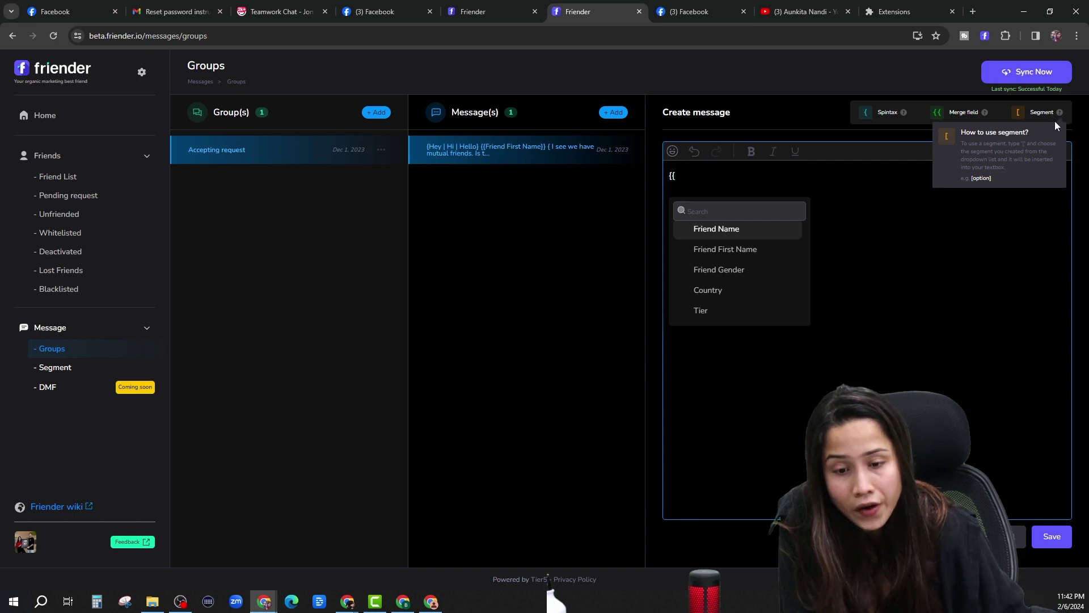
Replace the {{ merge-field start in the draft with a [ segment marker.
{"action": "key", "text": "BackSpace"}
{"action": "key", "text": "BackSpace"}
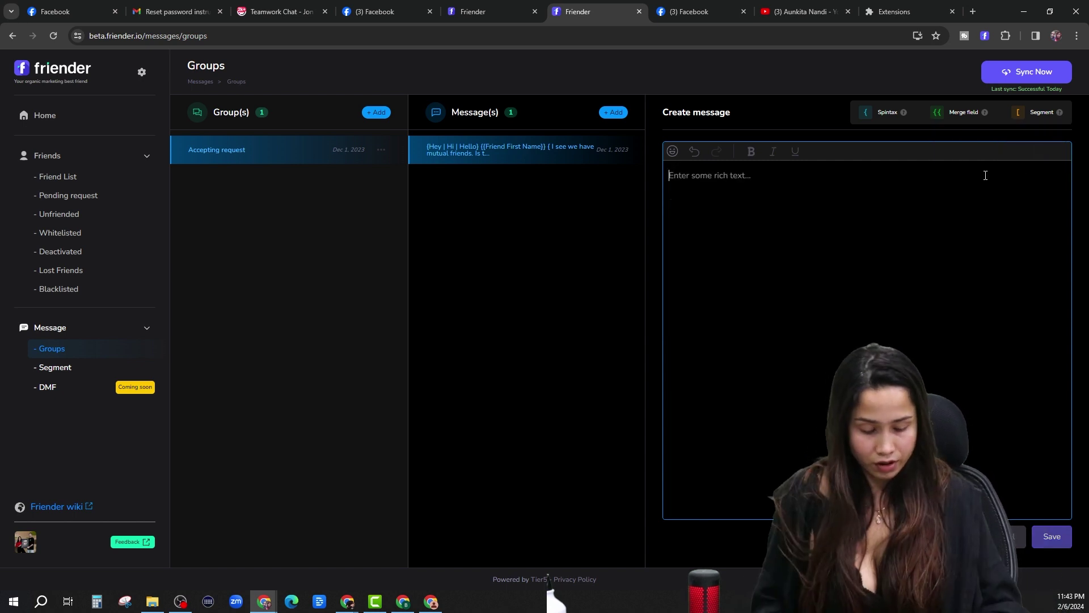
{"action": "type", "text": "{"}
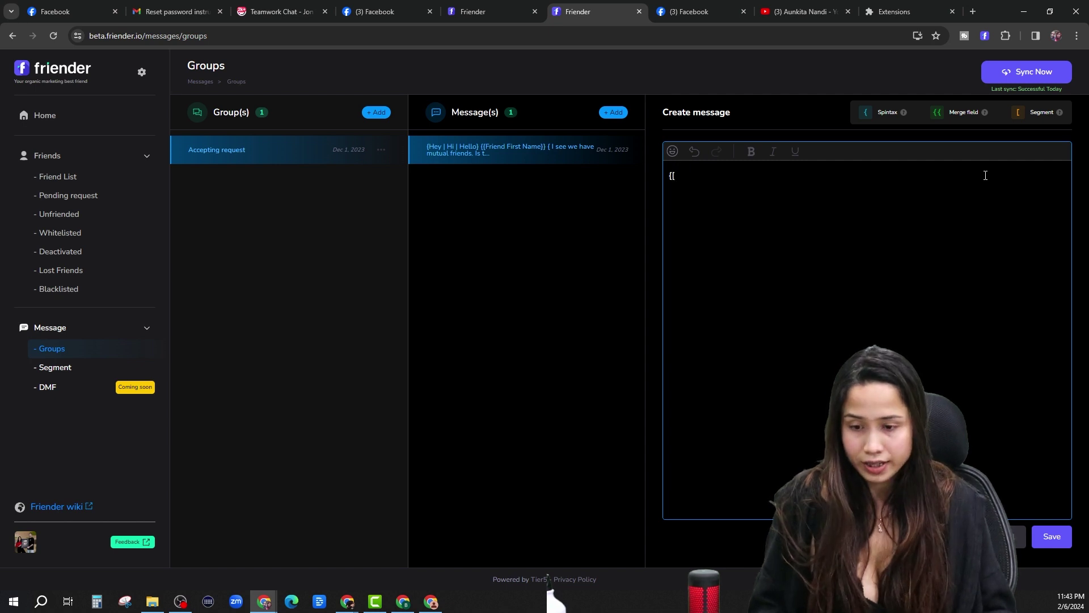
{"action": "key", "text": "BackSpace"}
{"action": "type", "text": "["}
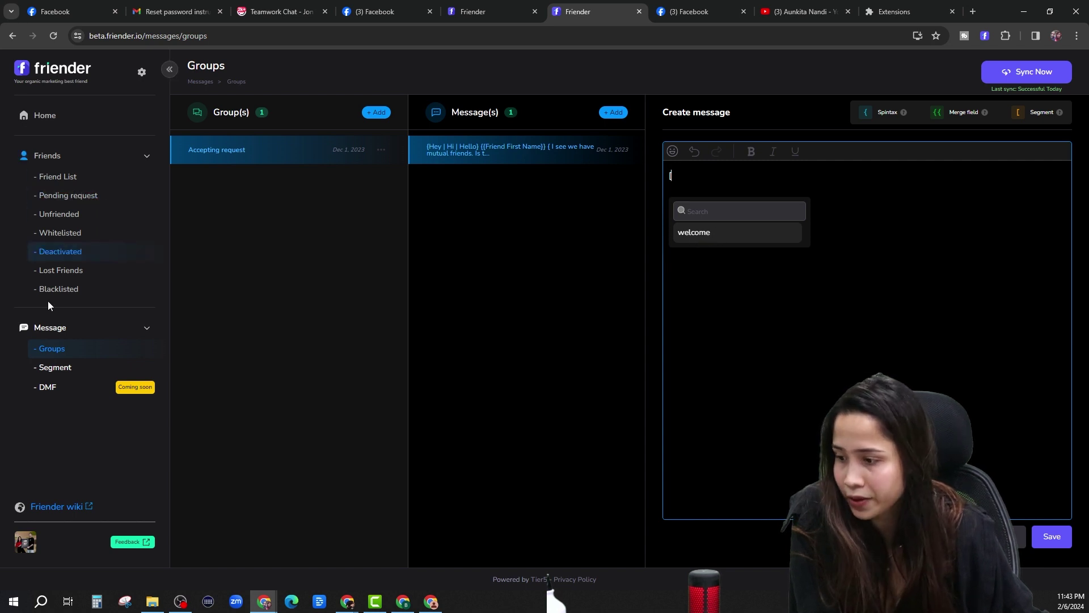
Check the welcome segment's message, then insert welcome into a new Accepting request message.
{"action": "left_click", "coordinate": [67, 369]}
{"action": "left_click", "coordinate": [203, 154]}
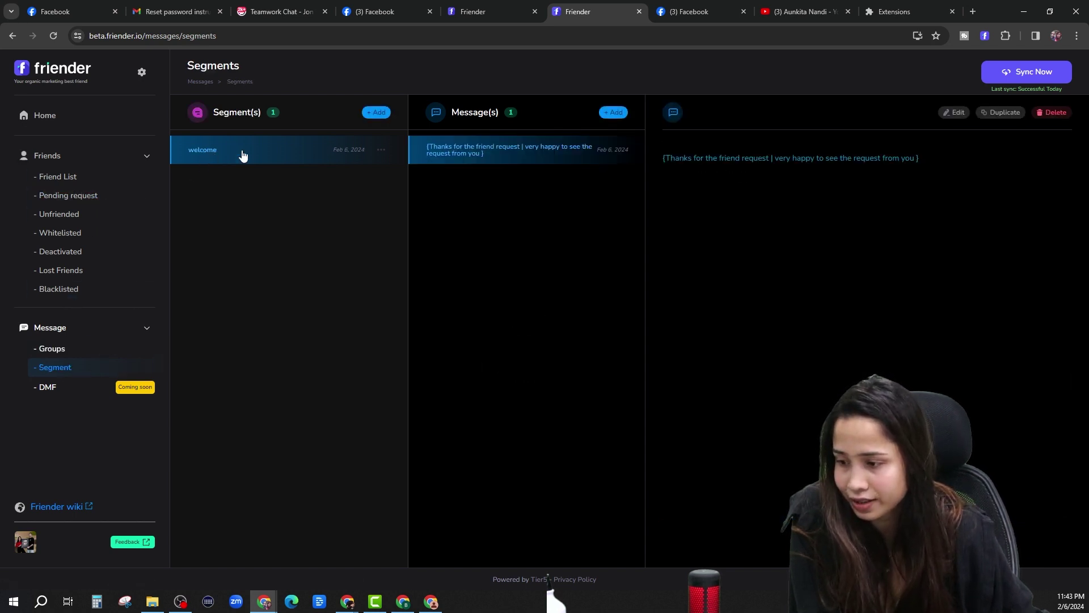
{"action": "left_click", "coordinate": [63, 349]}
{"action": "left_click", "coordinate": [615, 114]}
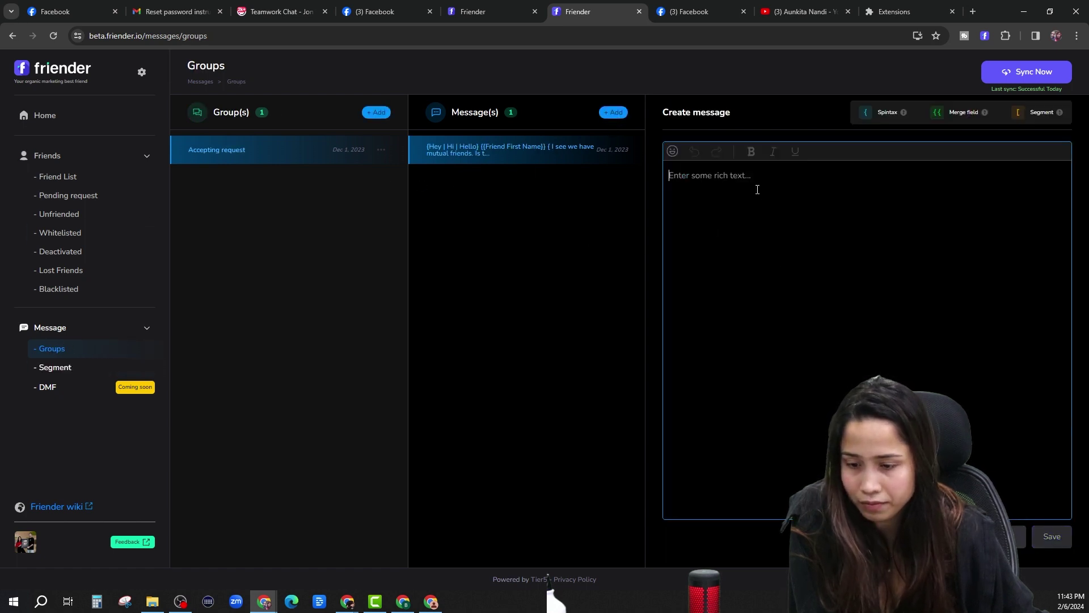
{"action": "type", "text": "["}
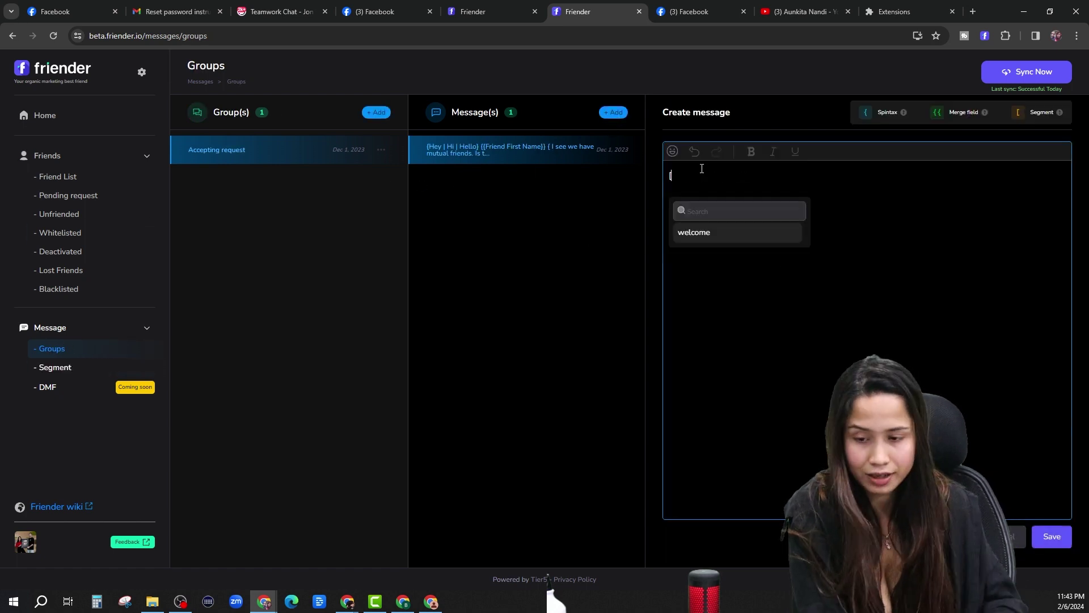
{"action": "left_click", "coordinate": [702, 232]}
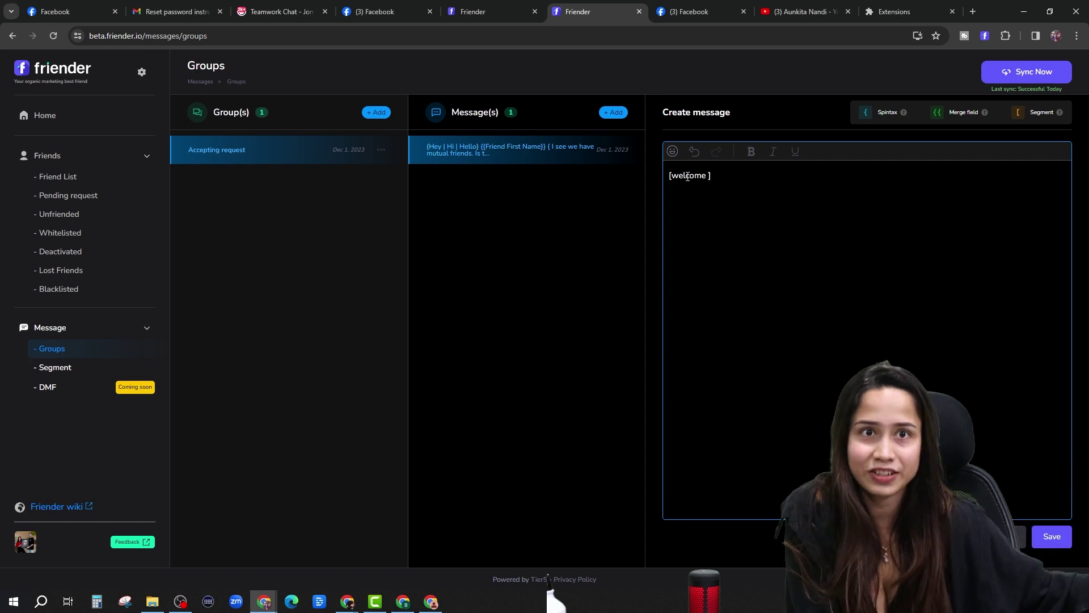
Open the Accepting request group's existing {Hey | Hi | Hello} {{Friend First Name}} greeting.
{"action": "left_click", "coordinate": [505, 146]}
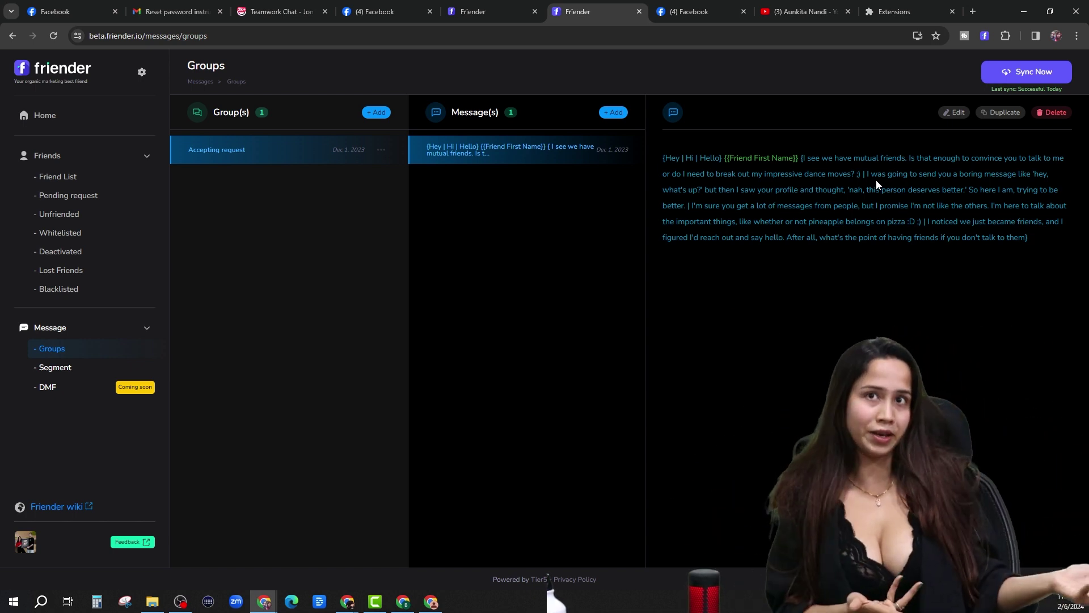
{"action": "left_click", "coordinate": [56, 369]}
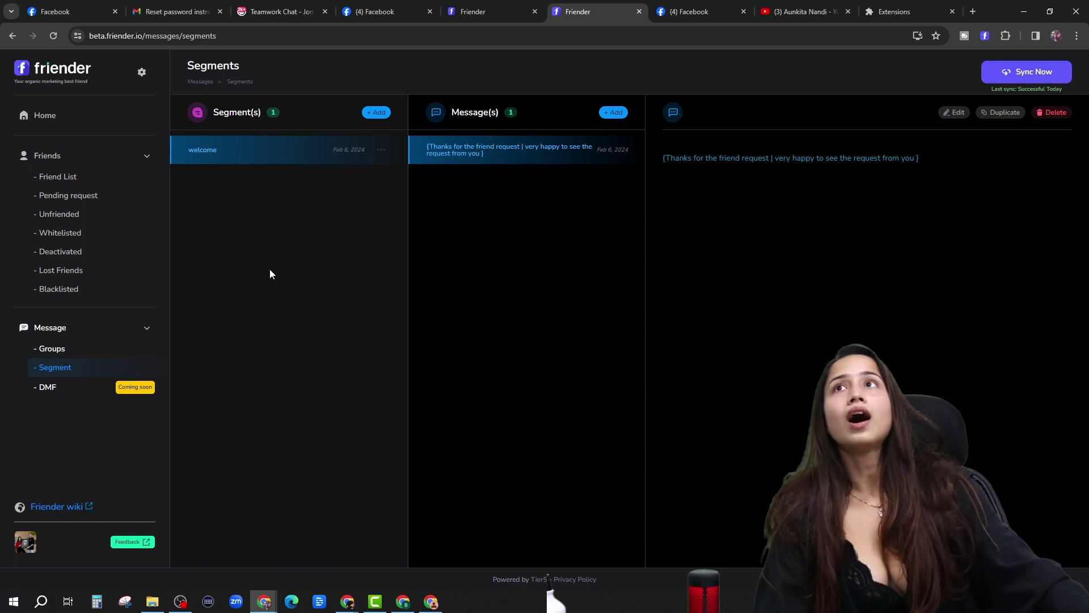
{"action": "left_click", "coordinate": [106, 354]}
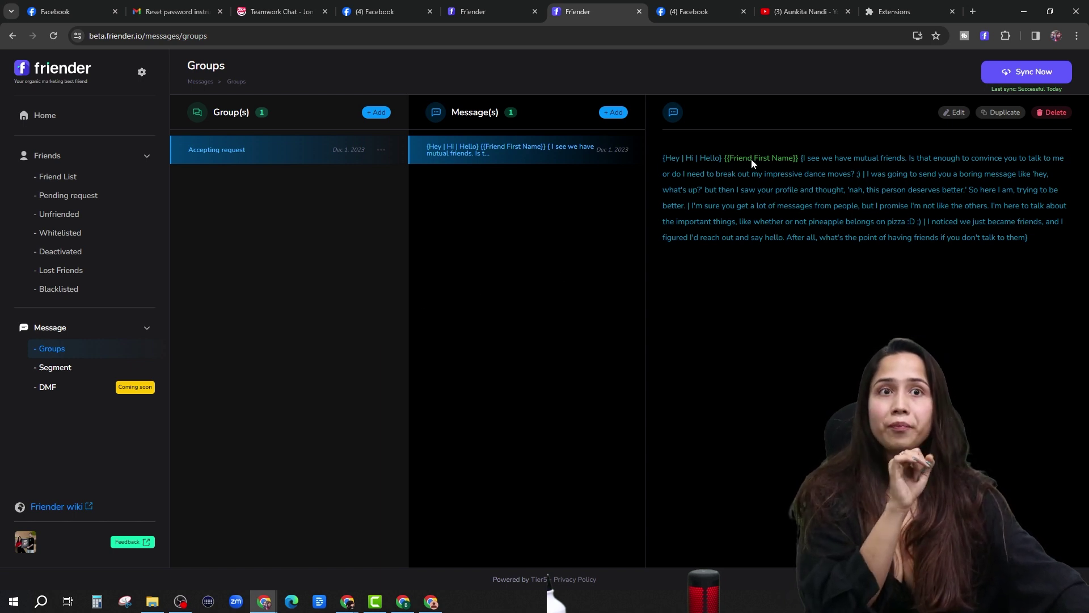
{"action": "left_click", "coordinate": [55, 368]}
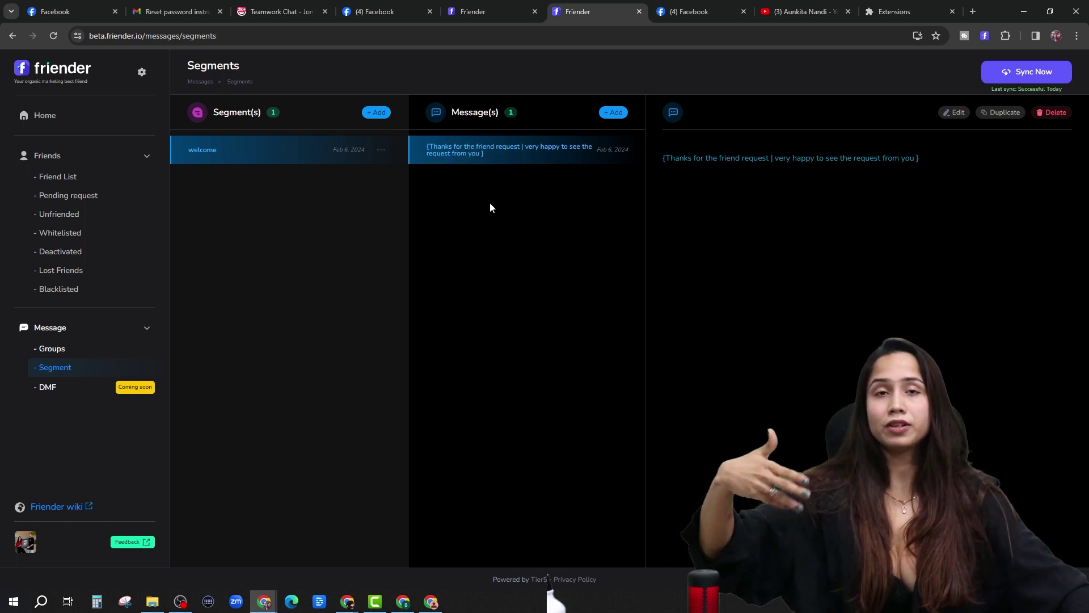
{"action": "left_click", "coordinate": [101, 356]}
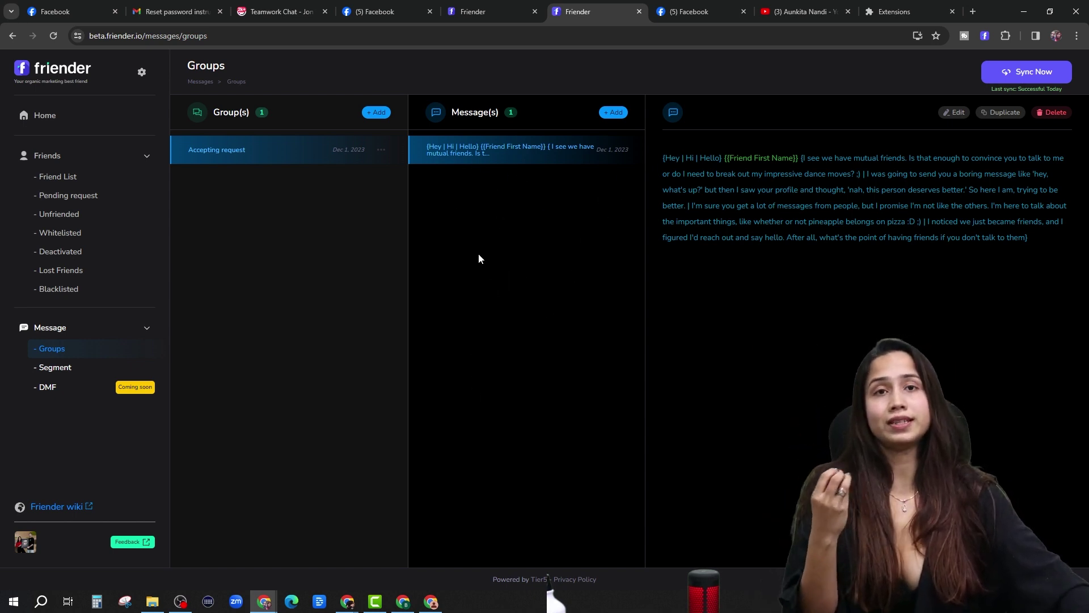
Look over the welcome segment and the Accepting request group again.
{"action": "left_click", "coordinate": [84, 369]}
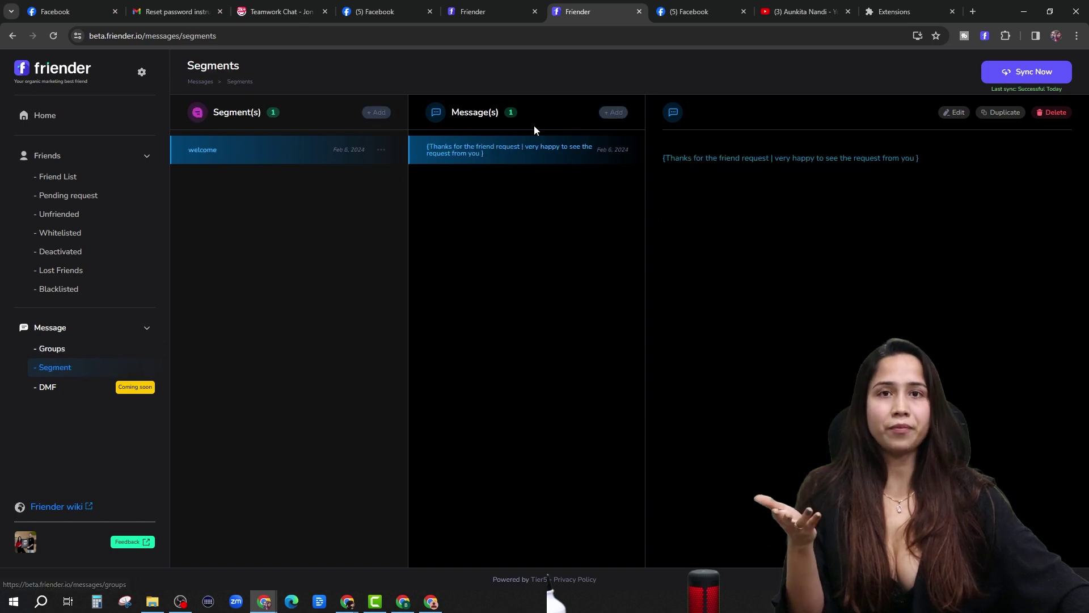
{"action": "left_click", "coordinate": [92, 348]}
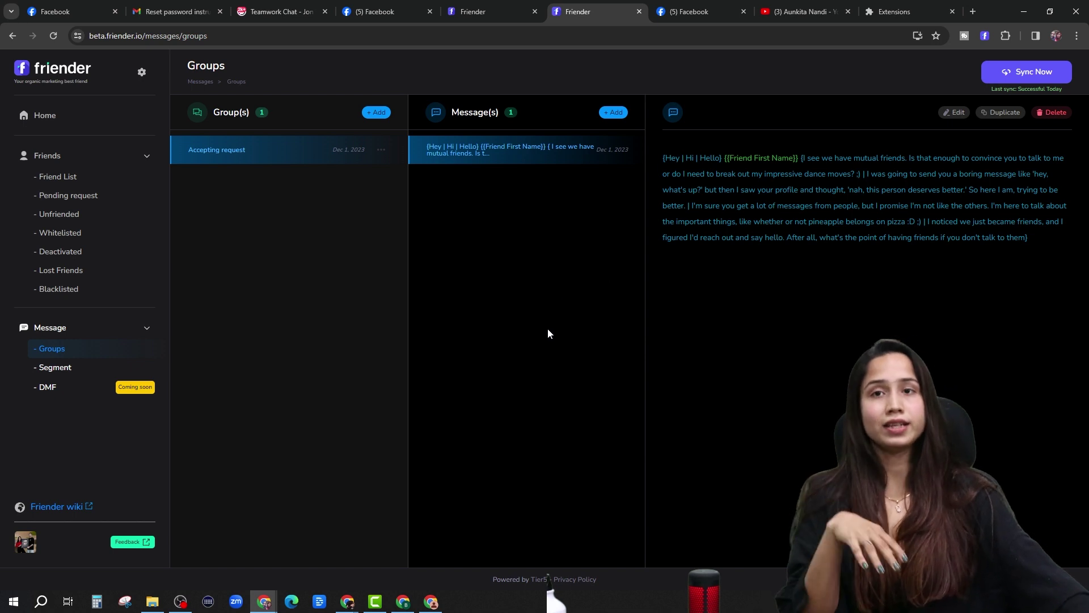
{"action": "left_click", "coordinate": [108, 371]}
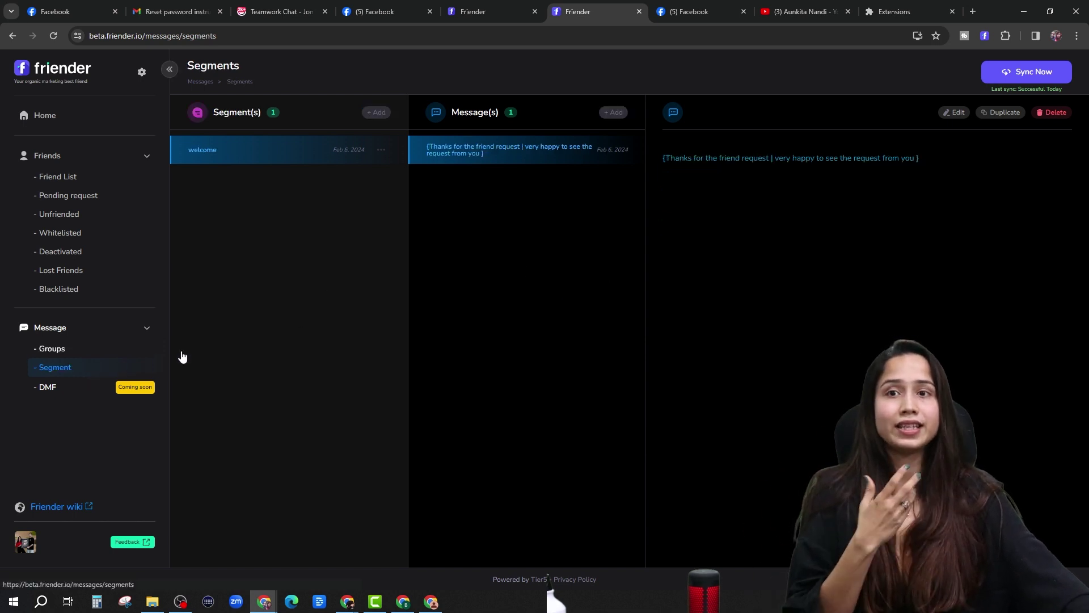
{"action": "left_click", "coordinate": [102, 350]}
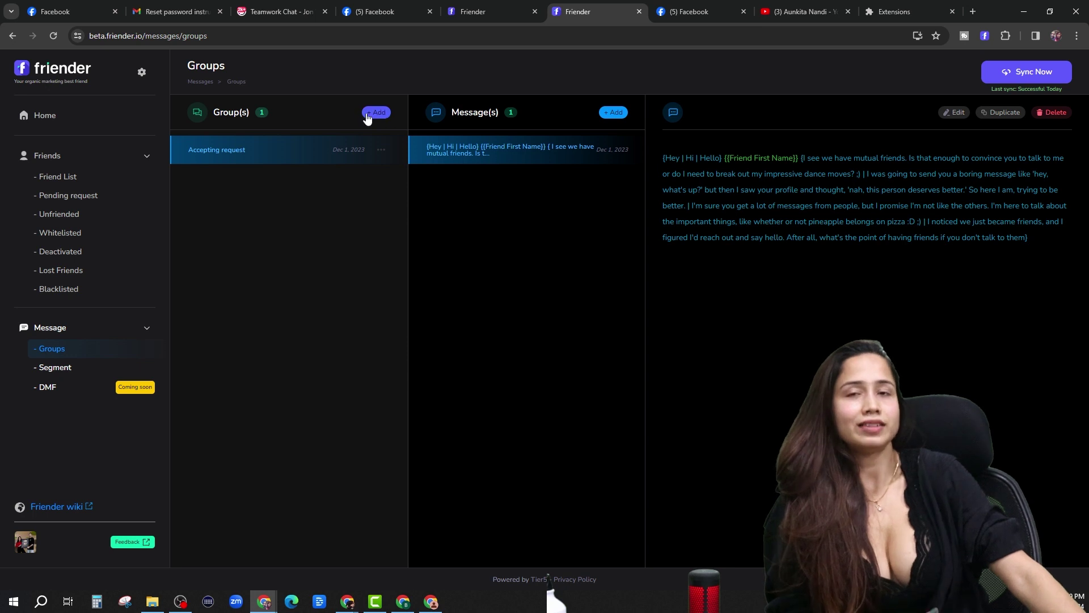
Create a message group named 'incoming friend request', fixing a typo via spell-check.
{"action": "left_click", "coordinate": [380, 114]}
{"action": "left_click", "coordinate": [259, 156]}
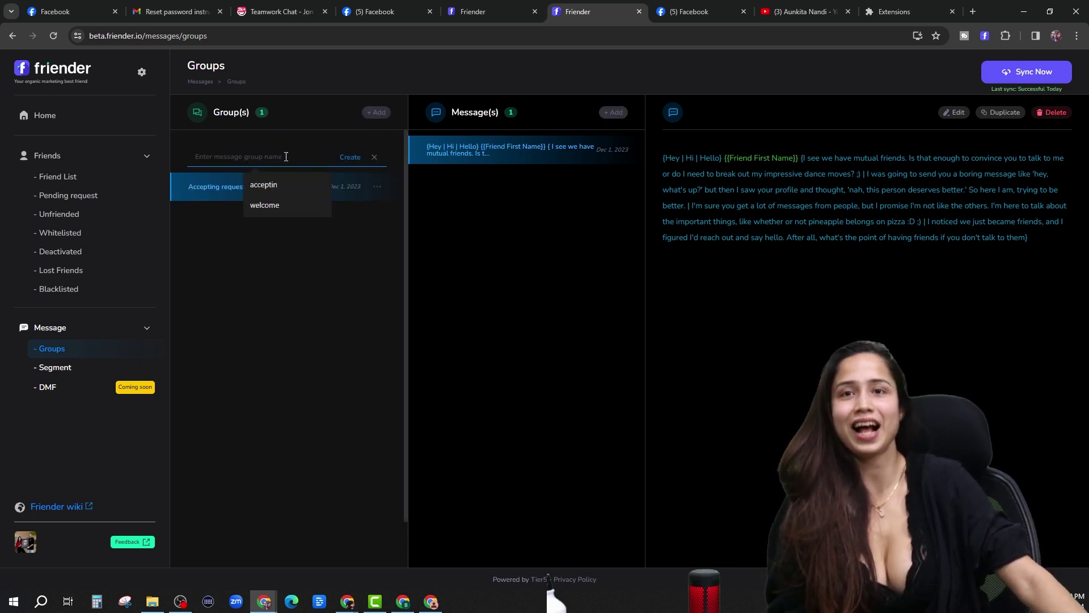
{"action": "type", "text": "w"}
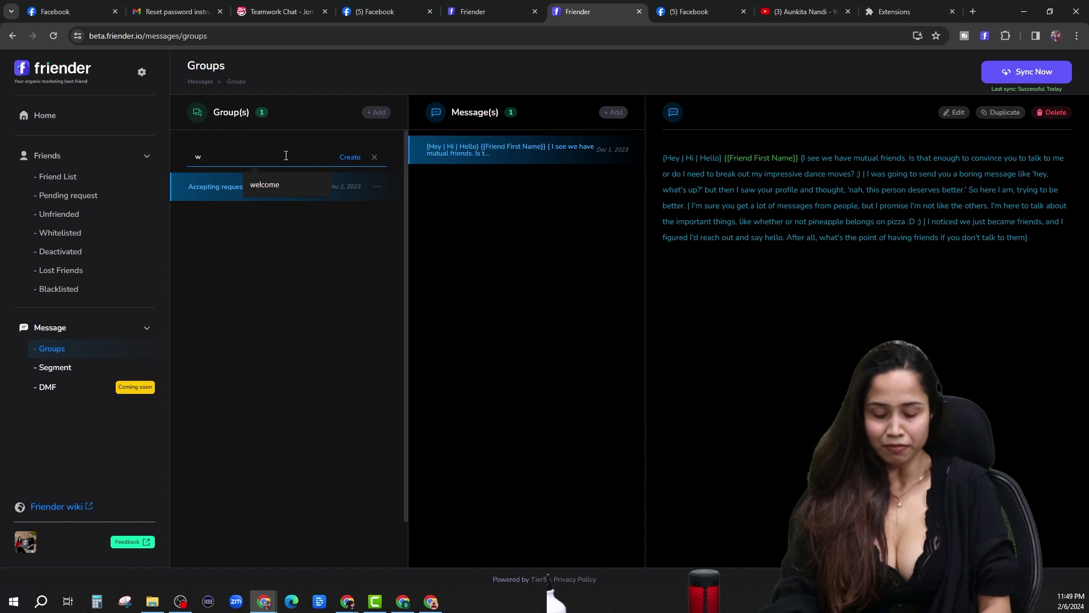
{"action": "key", "text": "BackSpace"}
{"action": "type", "text": "incoming friend requesdt"}
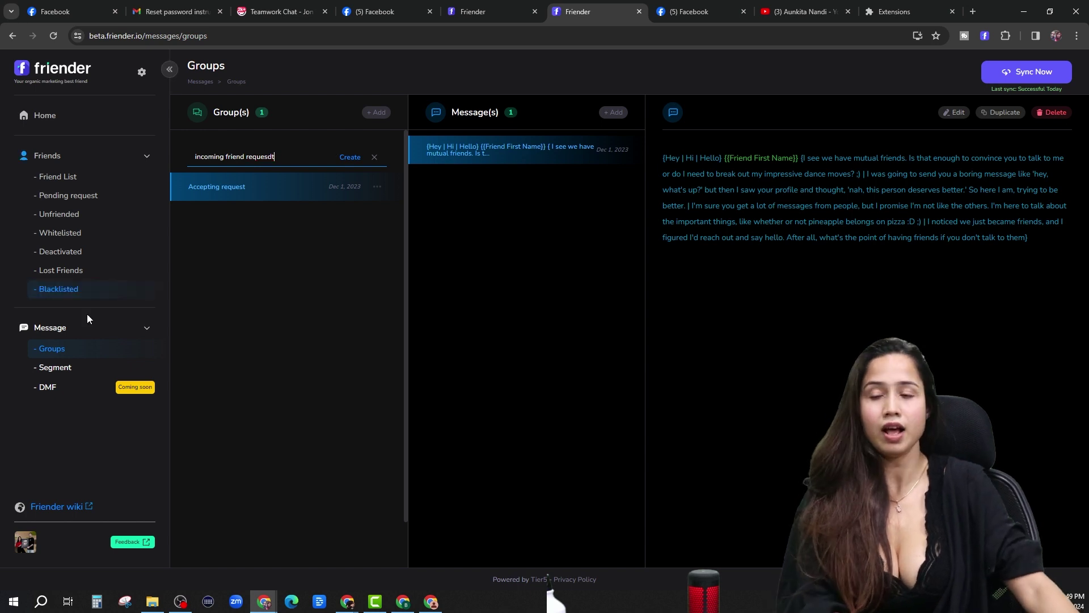
{"action": "right_click", "coordinate": [266, 158]}
{"action": "left_click", "coordinate": [339, 168]}
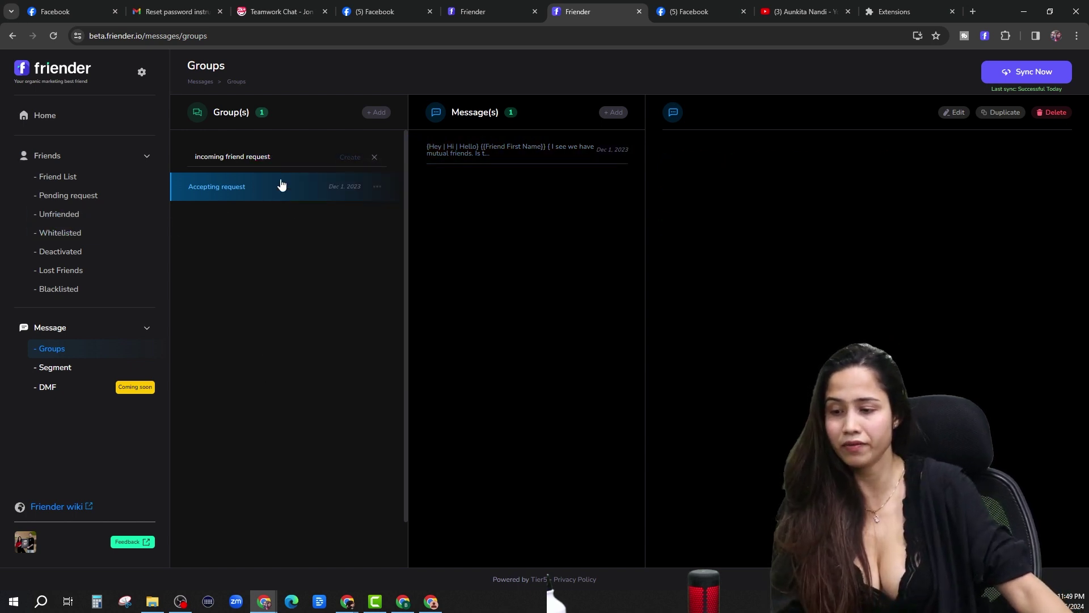
{"action": "key", "text": "Return"}
{"action": "left_click", "coordinate": [725, 189]}
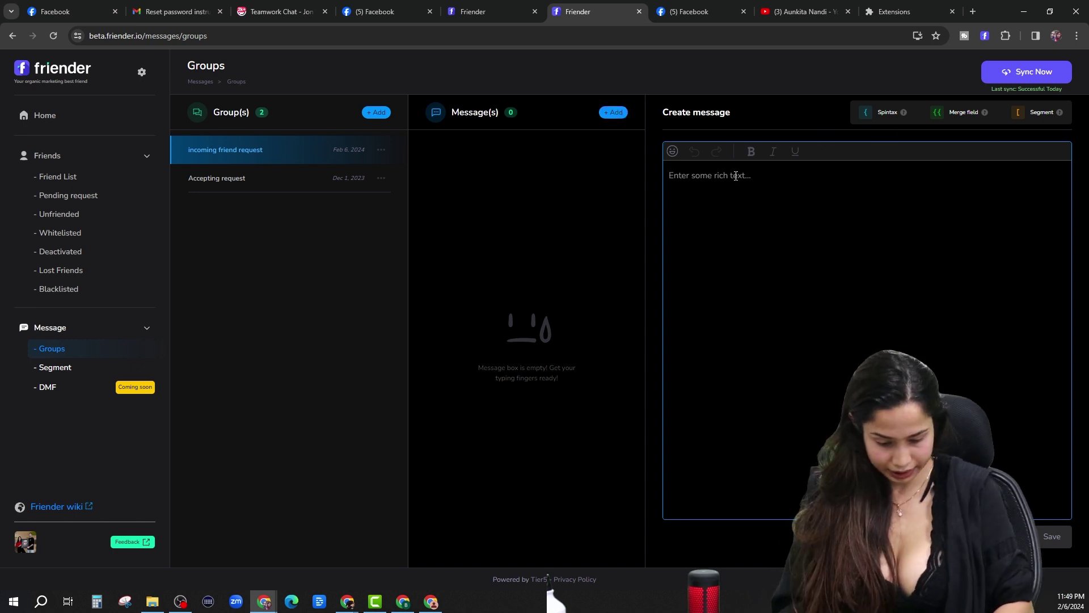
Write '{Hey | Hi | Hello} {{Friend First Name}} {Thanks for the request' as the message opening.
{"action": "type", "text": "{"}
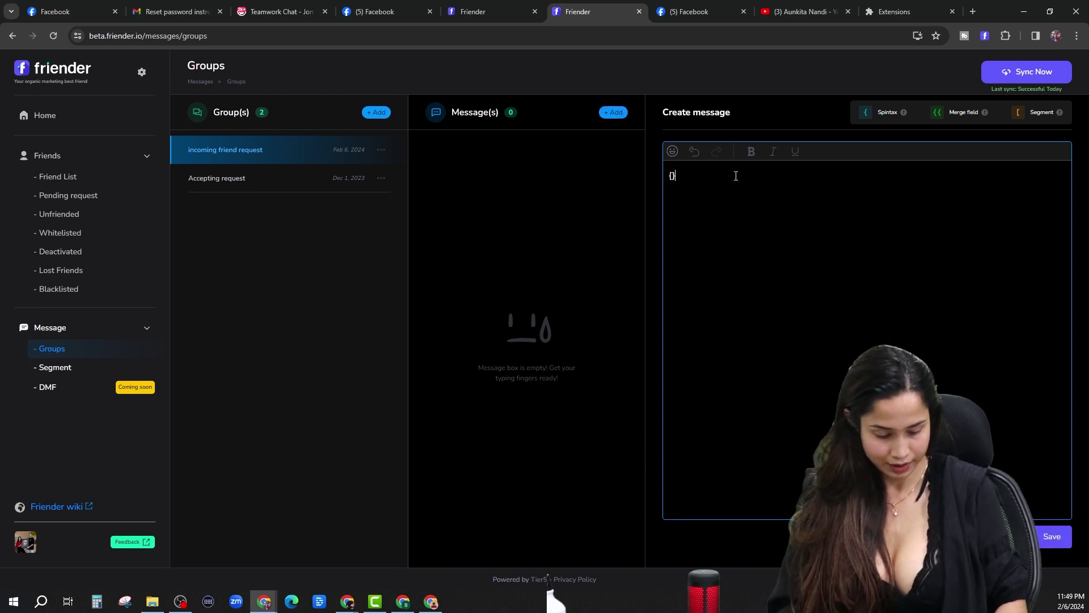
{"action": "type", "text": "Hey "}
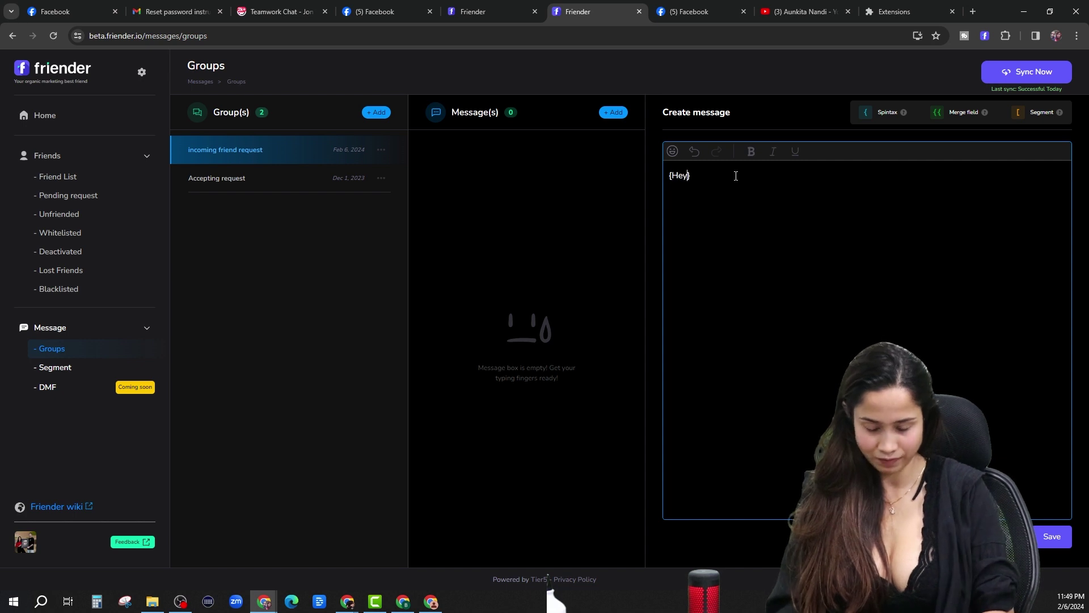
{"action": "type", "text": "| "}
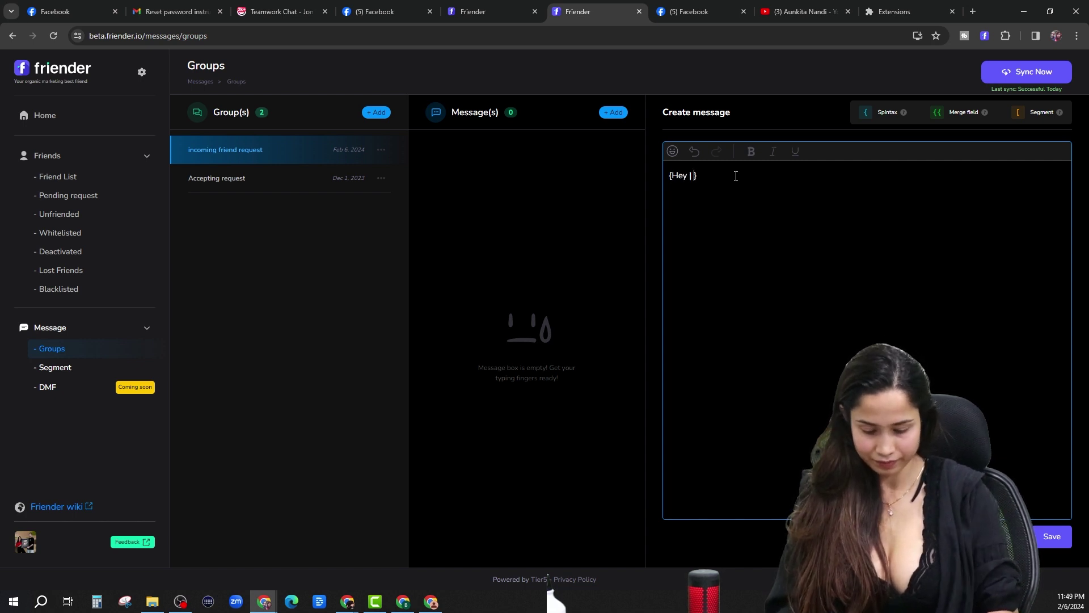
{"action": "type", "text": "Hi | Hello}"}
{"action": "type", "text": " {"}
{"action": "type", "text": "{"}
{"action": "key", "text": "Return"}
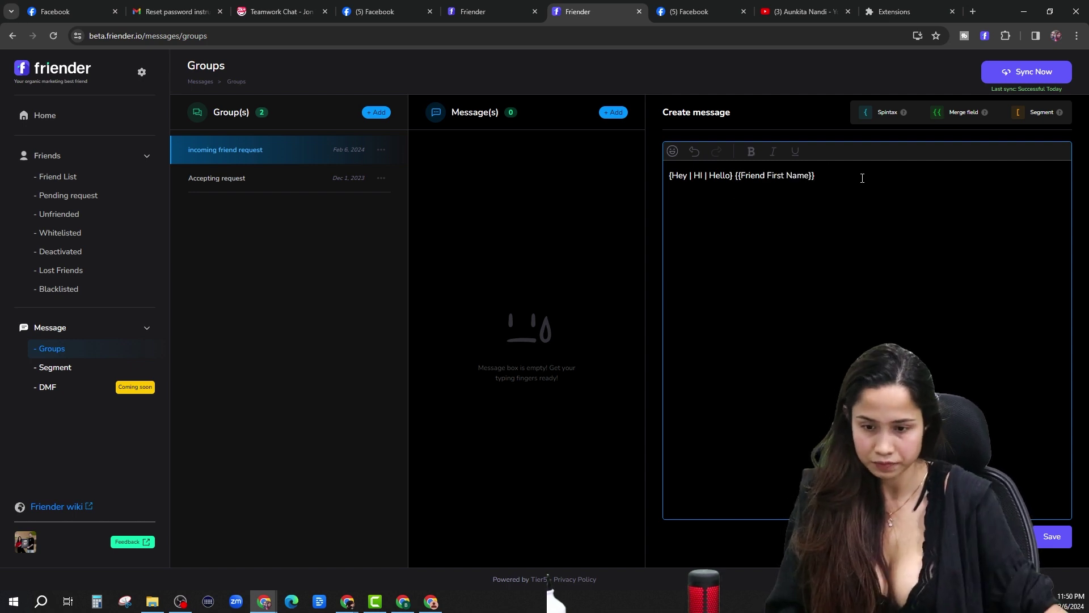
{"action": "type", "text": "{Thanks for the request"}
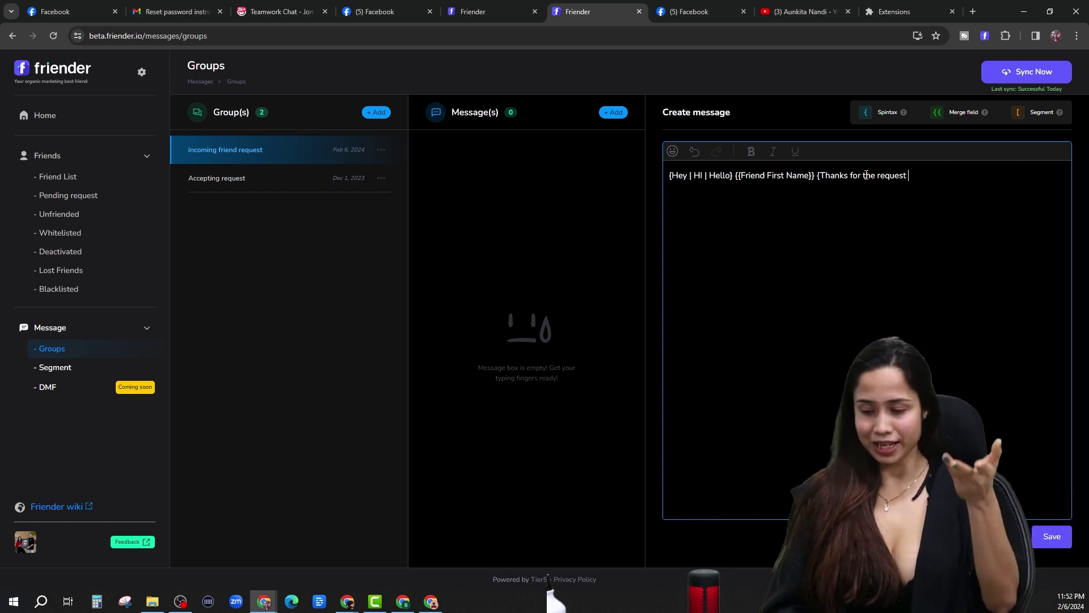
Add the Friender deal pitch and a '| happy to see the request from you, btw' alternative.
{"action": "type", "text": ", If you want t"}
{"action": "key", "text": "BackSpace"}
{"action": "type", "text": "an epic deal on our organic marketing software Friender You can go here: https://friender.io/ . Btw this message was sent by the same software"}
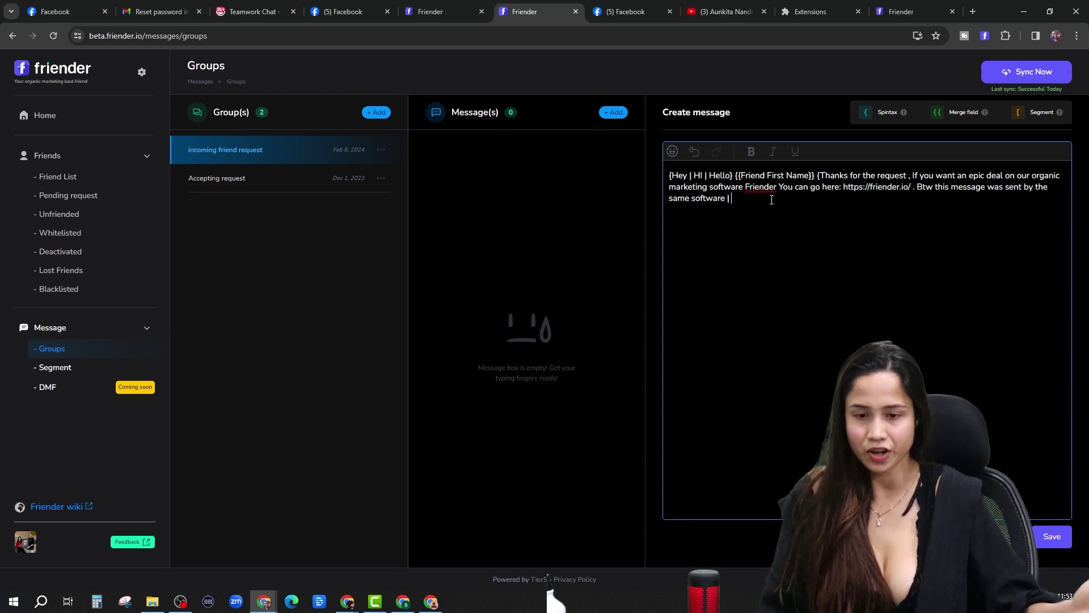
{"action": "type", "text": "|"}
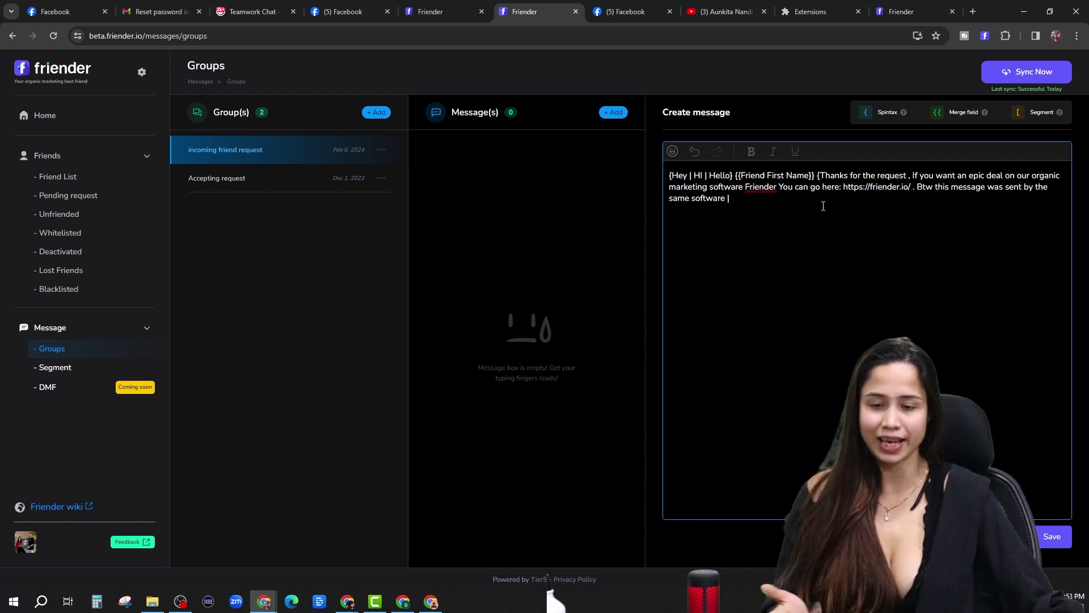
{"action": "type", "text": " happy to see the request from you, btw"}
Copy the pitch passage in after 'btw' and close it with a '|' separator.
{"action": "left_click_drag", "start_coordinate": [912, 175], "coordinate": [726, 197]}
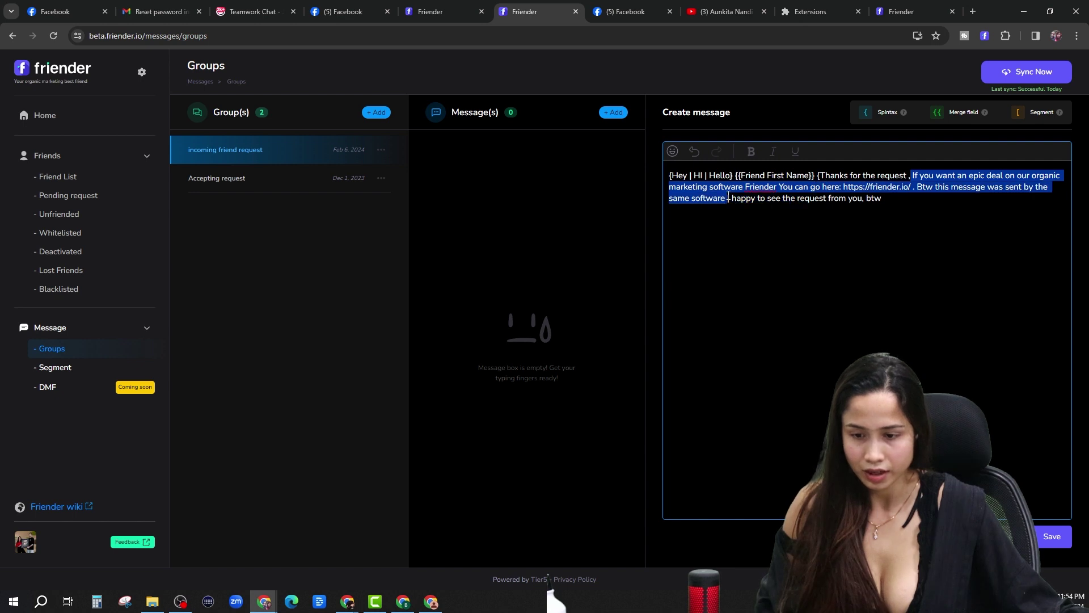
{"action": "key", "text": "ctrl+c"}
{"action": "left_click", "coordinate": [941, 289]}
{"action": "key", "text": "ctrl+v"}
{"action": "type", "text": "|"}
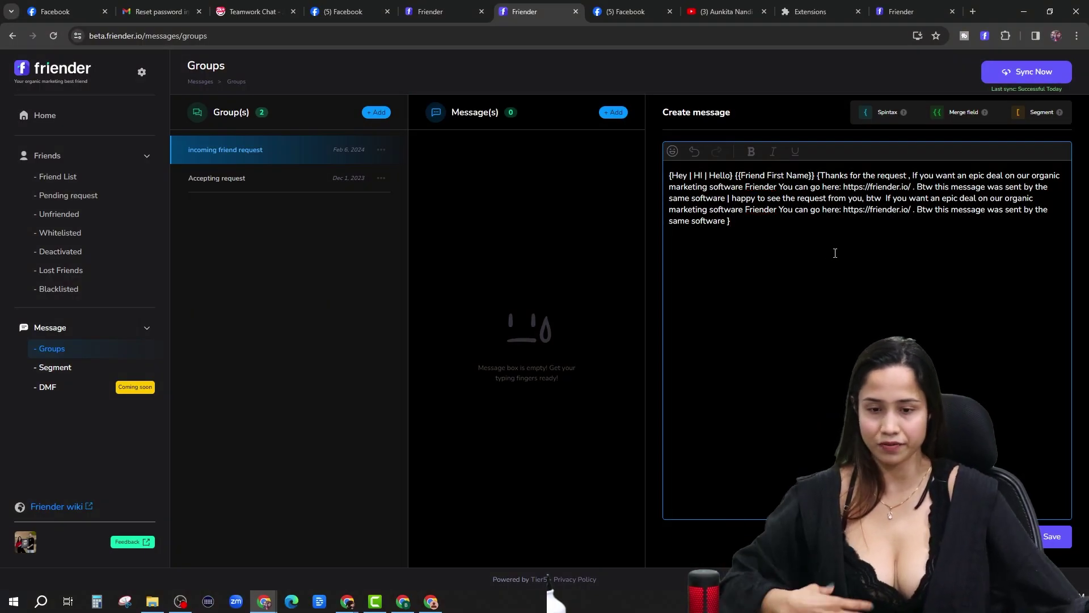
Save the incoming friend request message, review Message settings, then go to the Facebook Live dashboard.
{"action": "left_click", "coordinate": [1052, 536]}
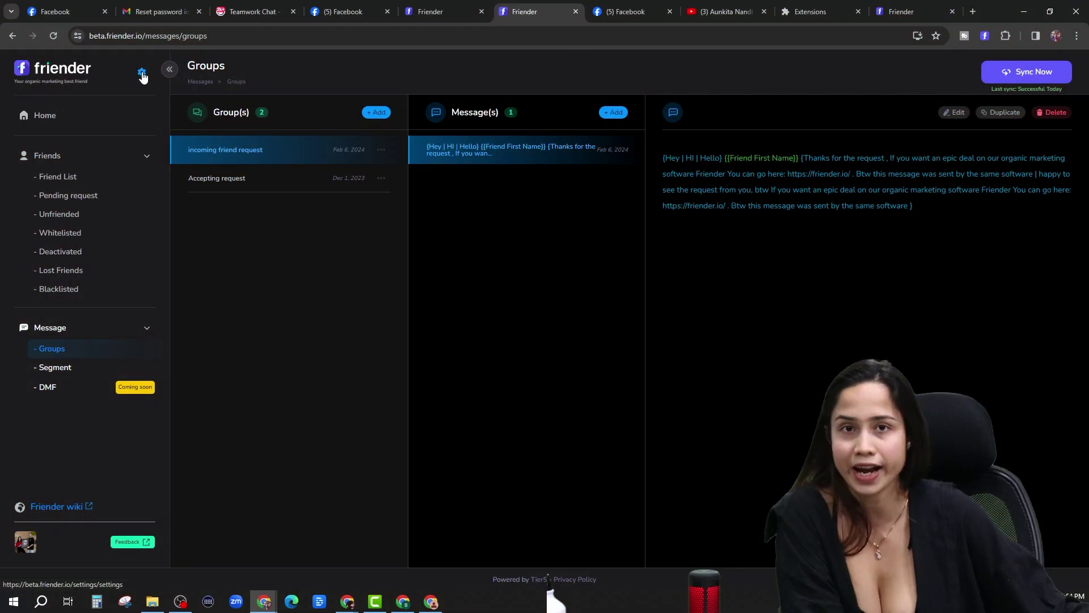
{"action": "left_click", "coordinate": [142, 74]}
{"action": "scroll", "coordinate": [399, 330], "scroll_direction": "down", "scroll_amount": 5}
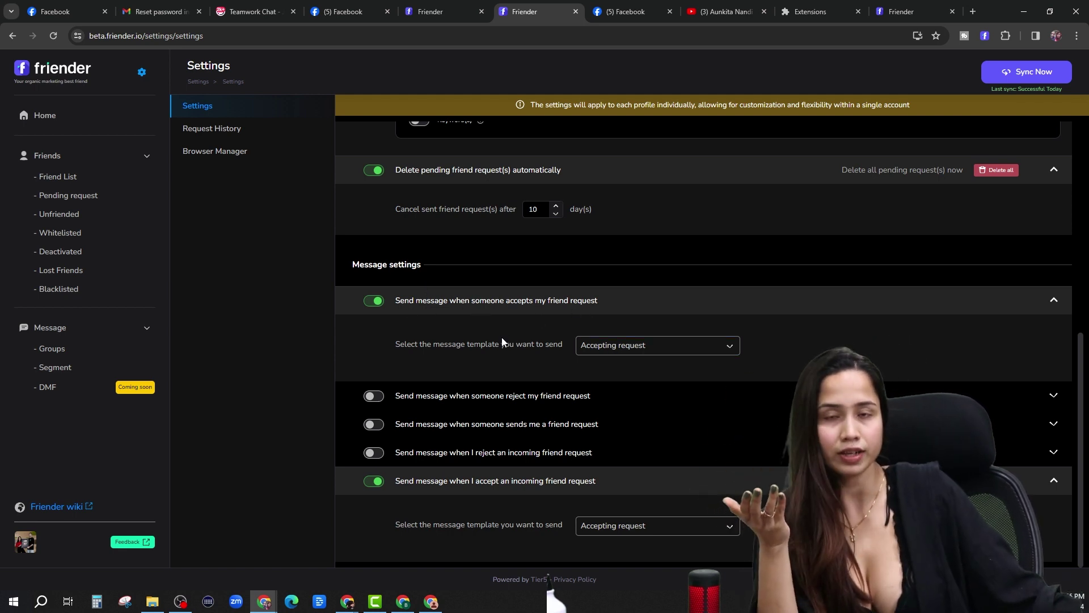
{"action": "left_click", "coordinate": [624, 12]}
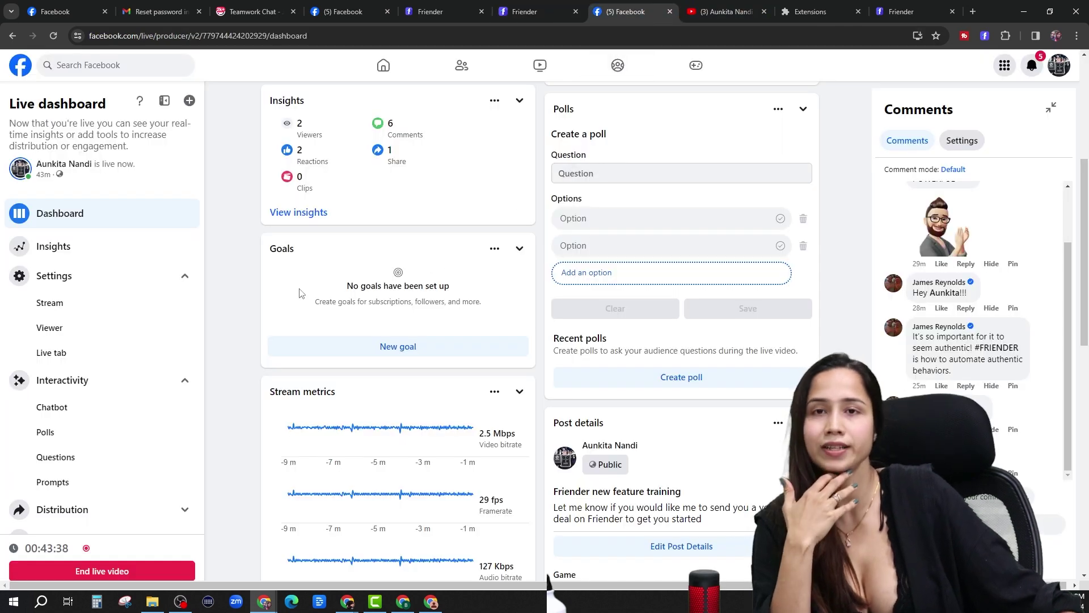
Glance over the Facebook home feed and Friender's Getting Started page, then return to Friender settings.
{"action": "left_click", "coordinate": [344, 11]}
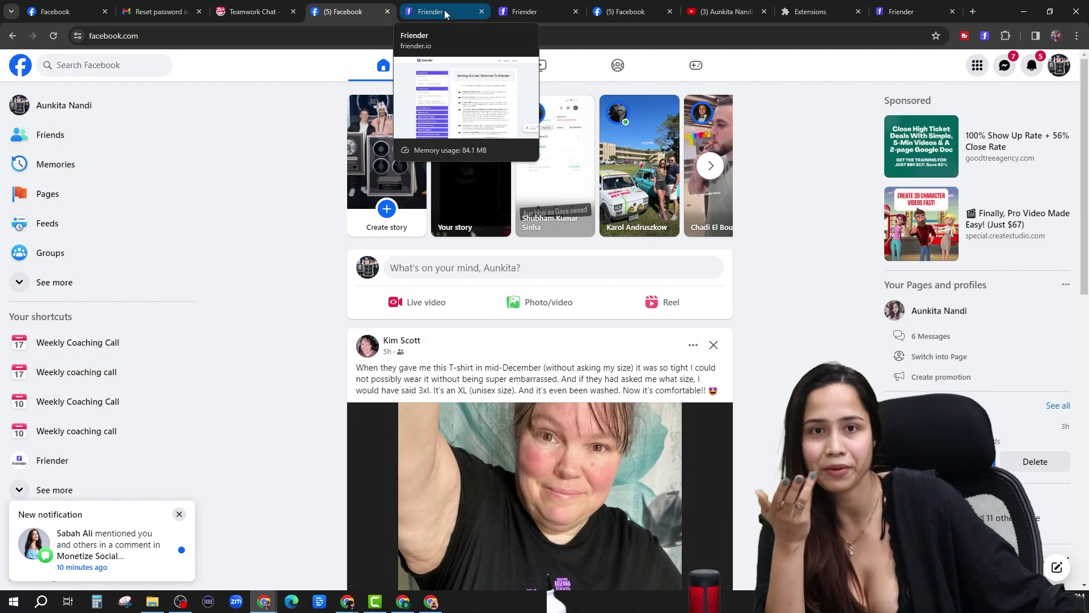
{"action": "left_click", "coordinate": [443, 13]}
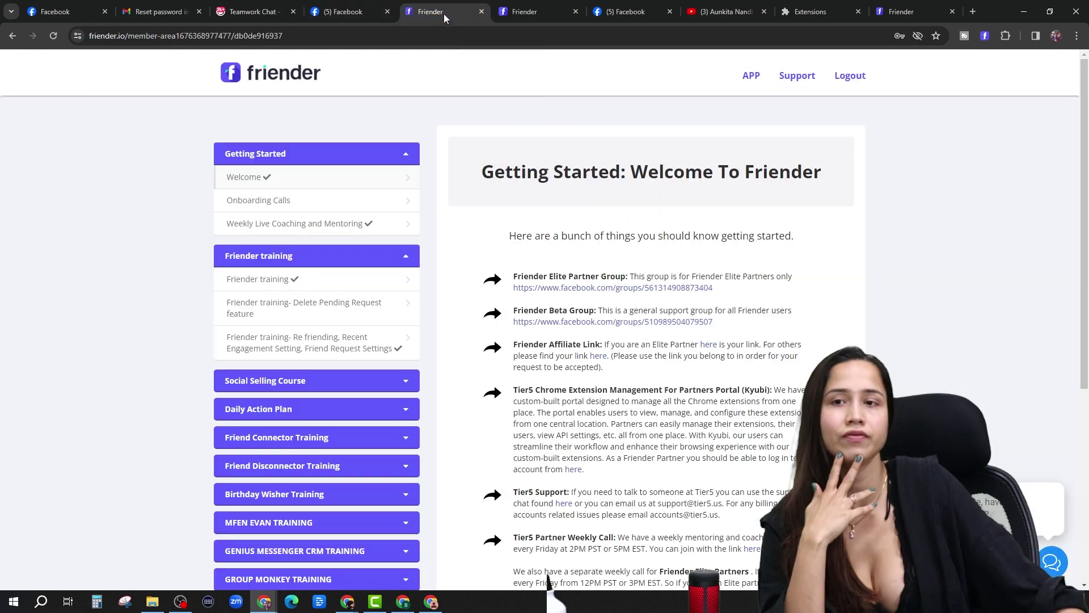
{"action": "left_click", "coordinate": [323, 17]}
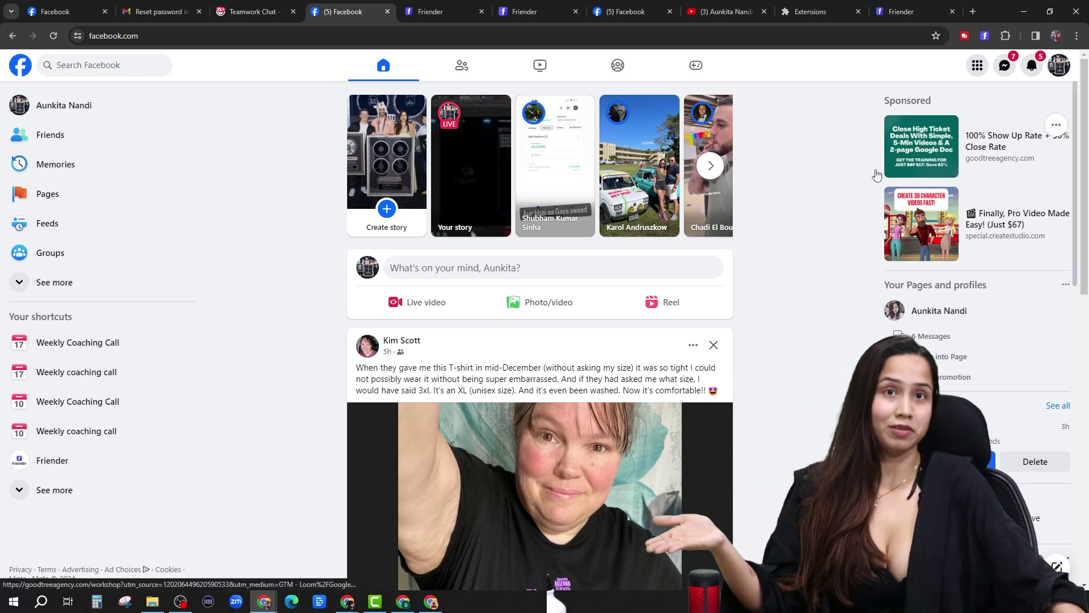
{"action": "left_click", "coordinate": [513, 12]}
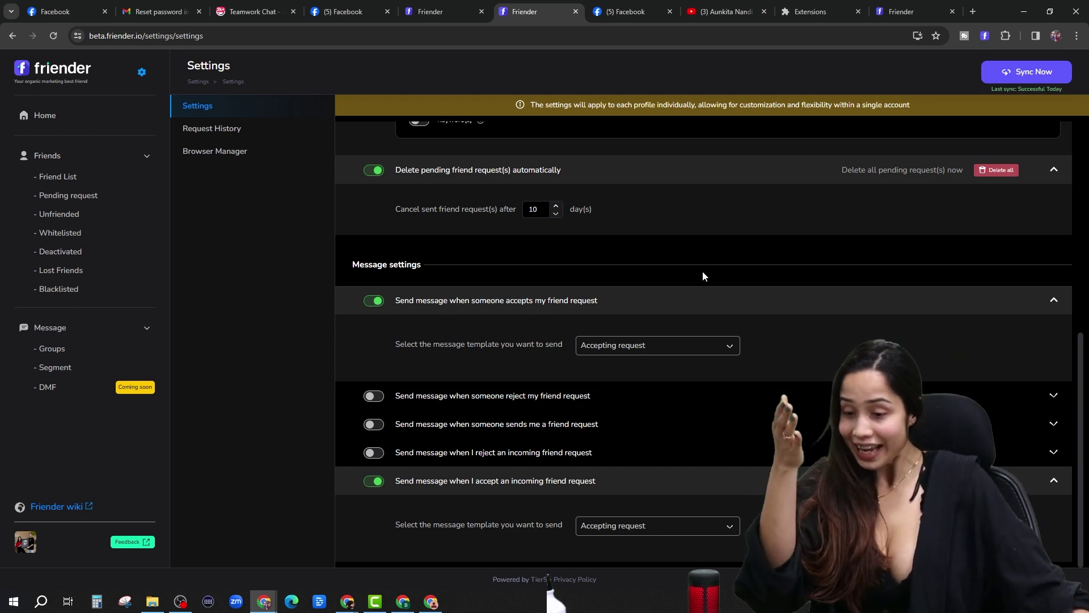
Pass through the Getting Started tab and return to Friender's beta Settings page with Message settings.
{"action": "left_click", "coordinate": [427, 15]}
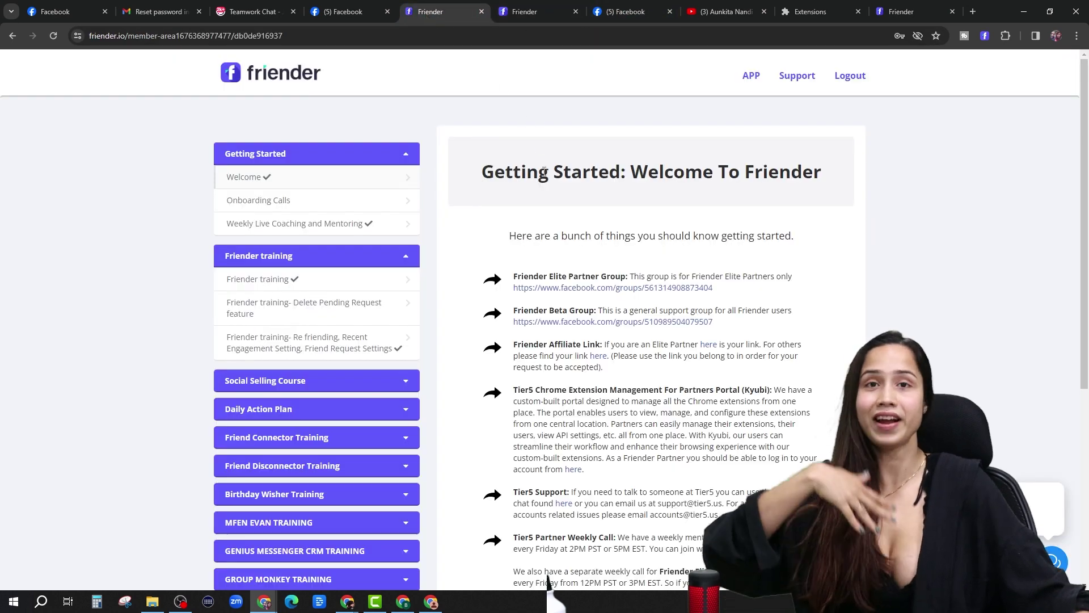
{"action": "left_click", "coordinate": [554, 9]}
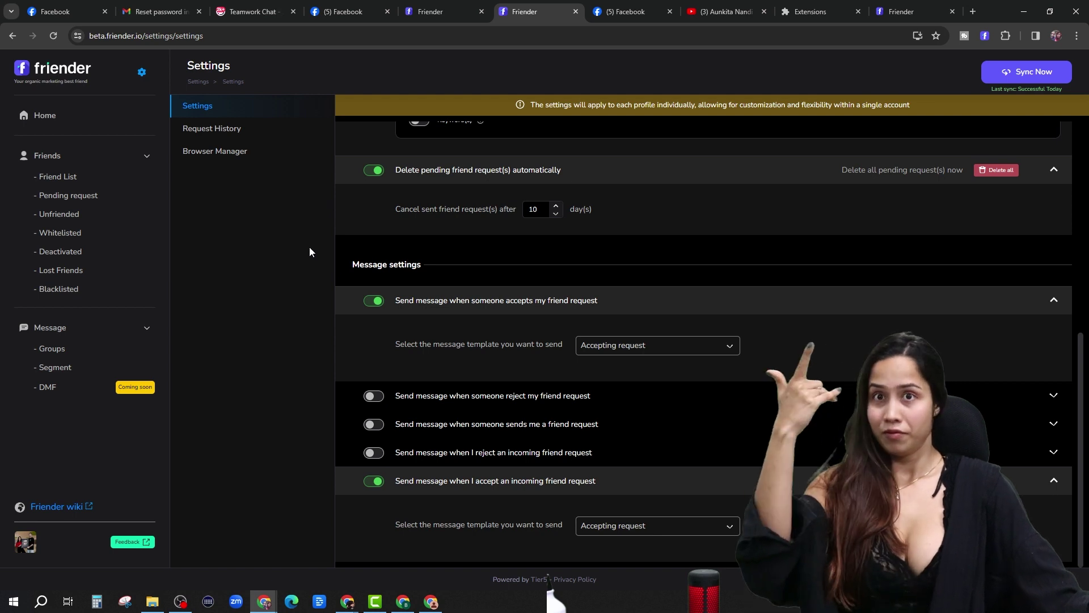
Scroll up the Settings page toward the Friends > Friend List sidebar entry.
{"action": "scroll", "coordinate": [615, 277], "scroll_direction": "up", "scroll_amount": 3}
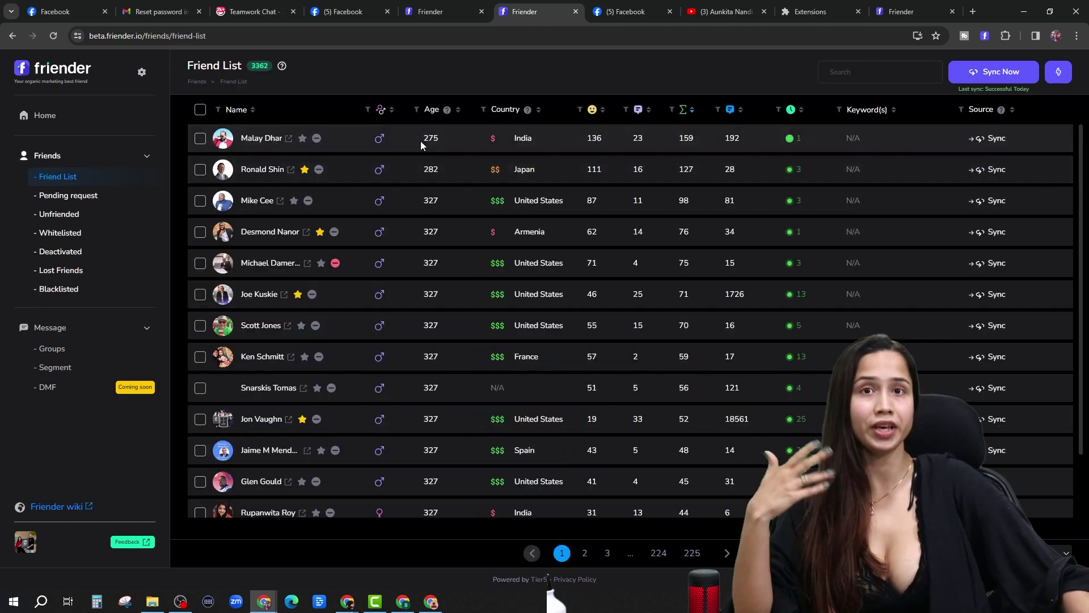
{"action": "mouse_move", "coordinate": [432, 113]}
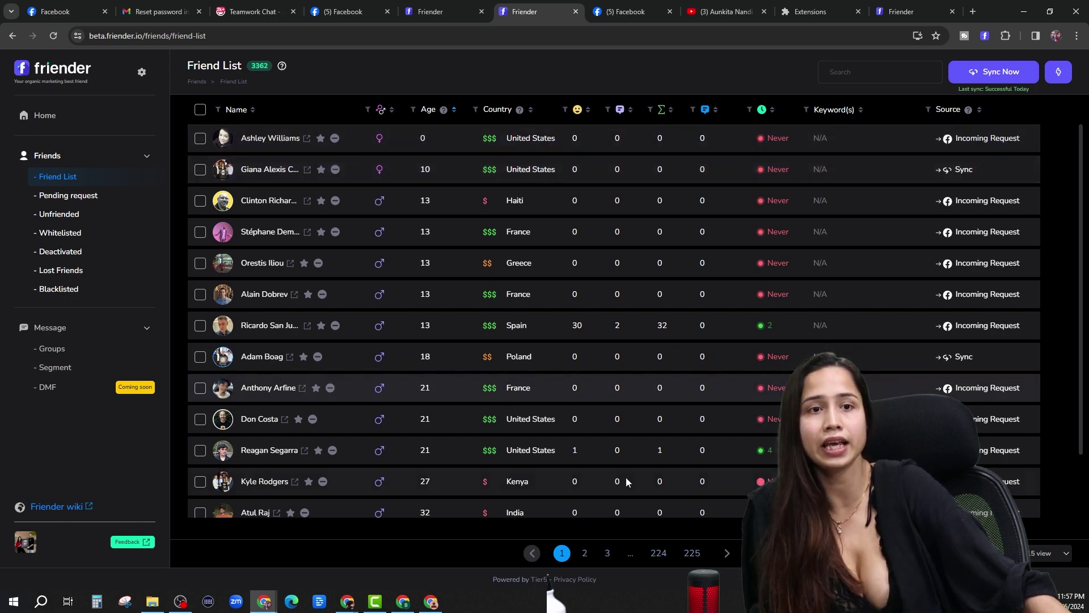
{"action": "left_click", "coordinate": [585, 553]}
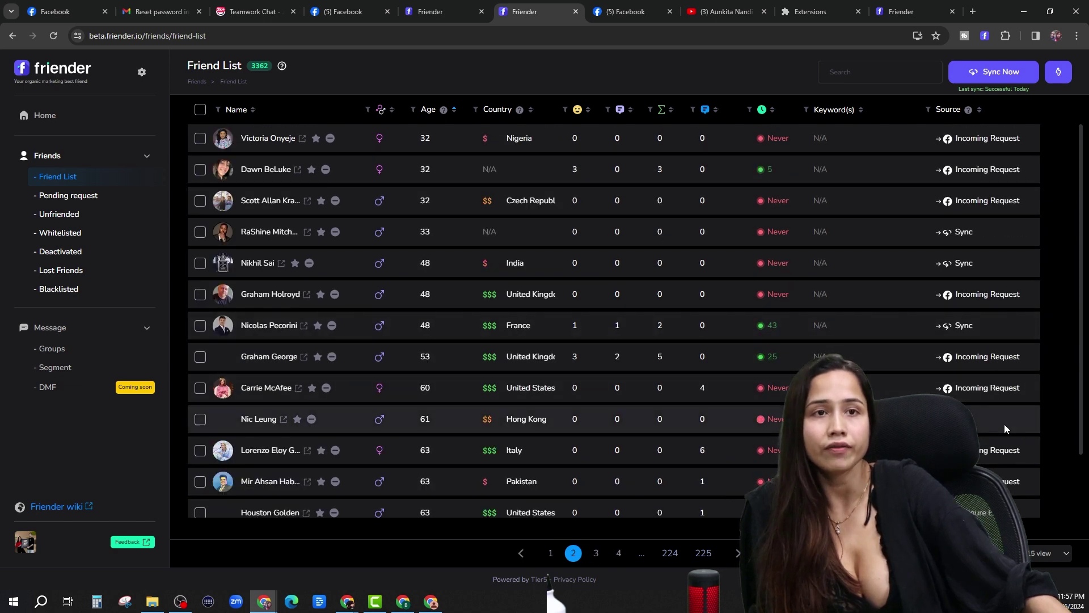
{"action": "scroll", "coordinate": [987, 396], "scroll_direction": "down", "scroll_amount": 2}
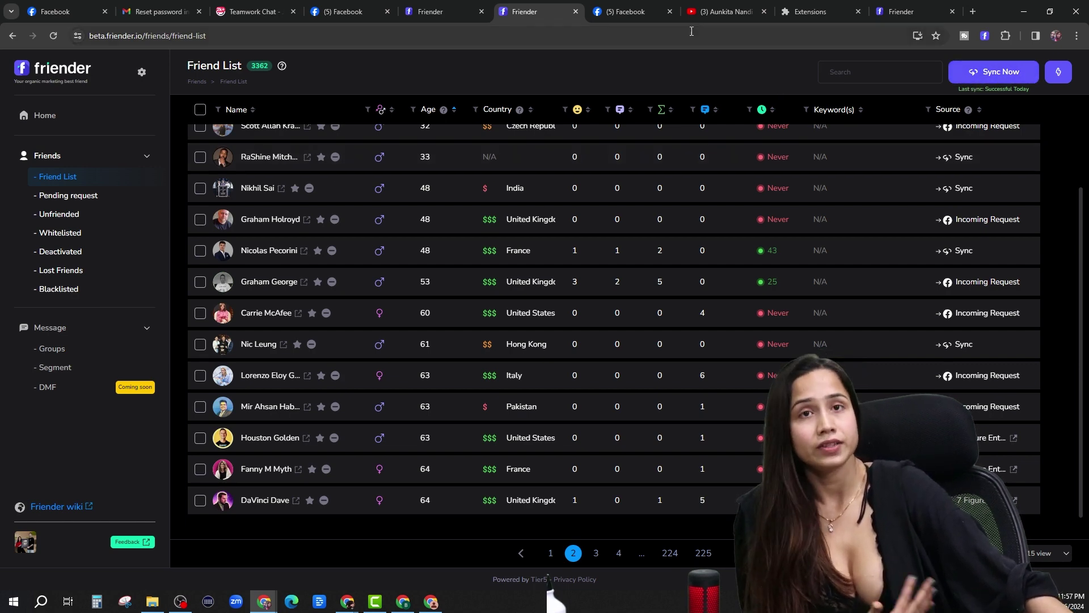
Review which Message settings use the Accepting request template, then bring up the Facebook Live dashboard.
{"action": "left_click", "coordinate": [145, 74]}
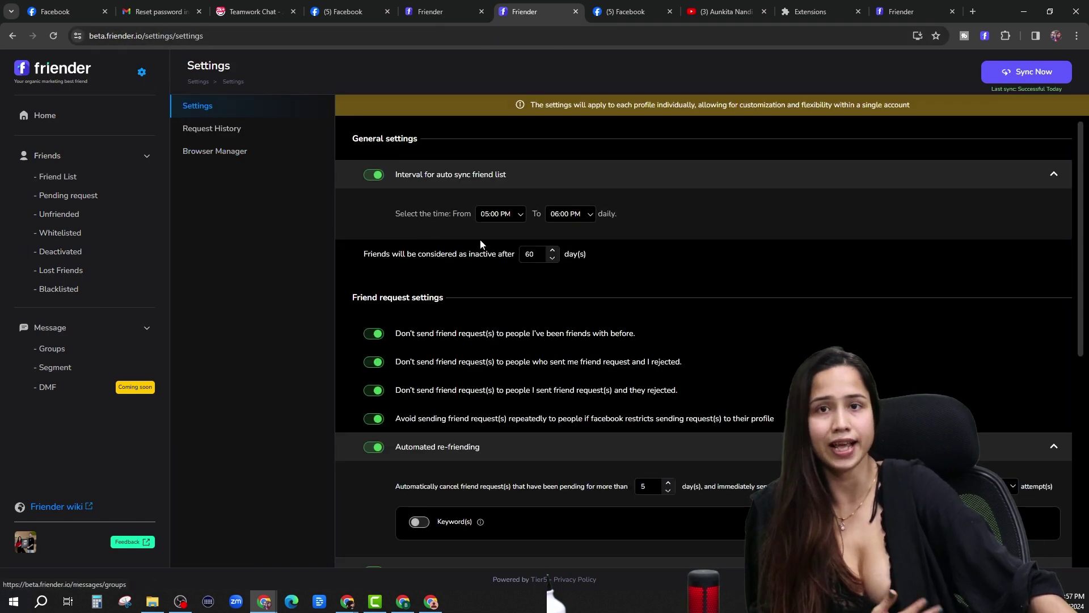
{"action": "scroll", "coordinate": [502, 378], "scroll_direction": "down", "scroll_amount": 2}
{"action": "scroll", "coordinate": [502, 379], "scroll_direction": "down", "scroll_amount": 5}
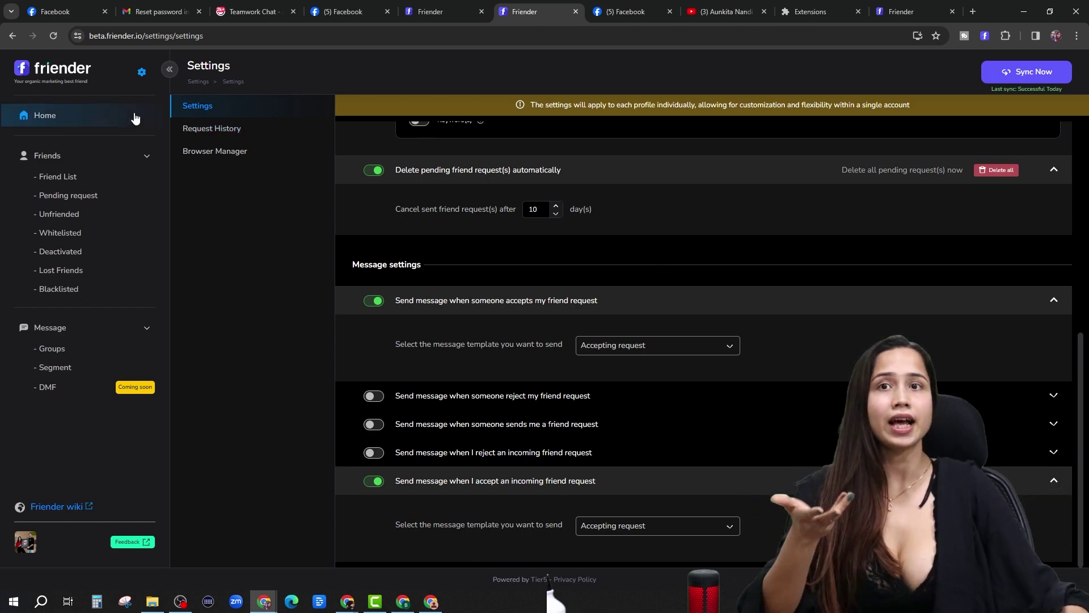
{"action": "scroll", "coordinate": [593, 236], "scroll_direction": "up", "scroll_amount": 10}
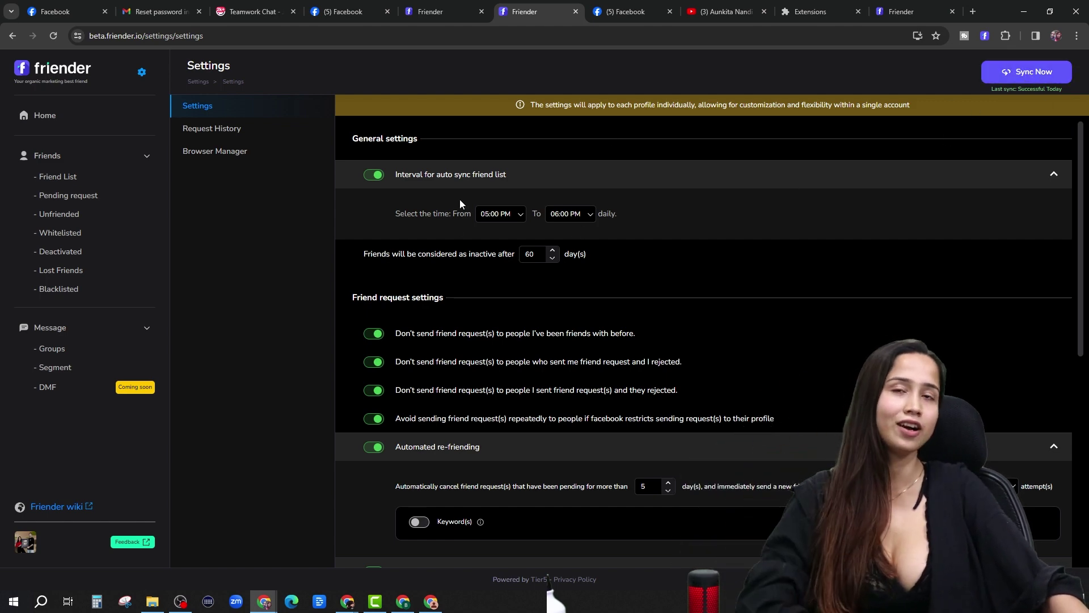
{"action": "scroll", "coordinate": [621, 211], "scroll_direction": "down", "scroll_amount": 1}
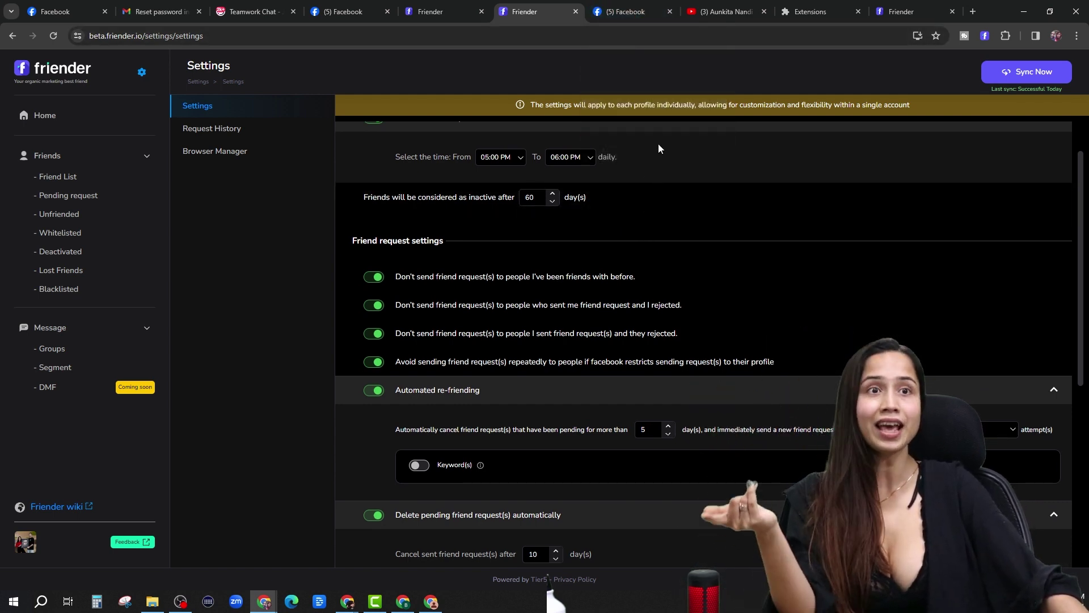
{"action": "left_click", "coordinate": [626, 11]}
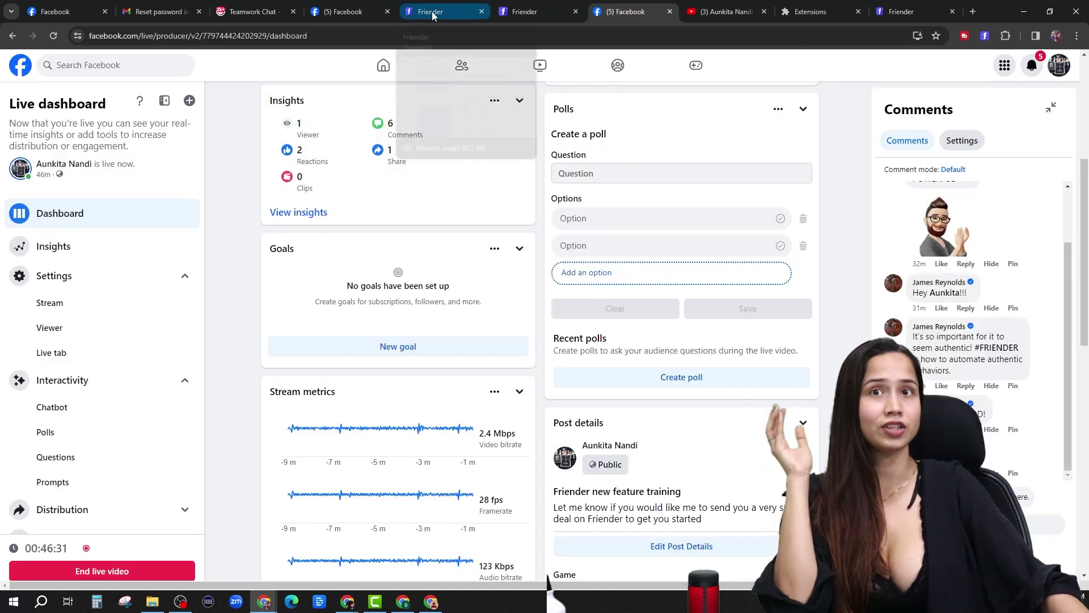
Bring up Facebook's Messenger chat list, closing an ad page opened by mistake.
{"action": "left_click", "coordinate": [335, 12]}
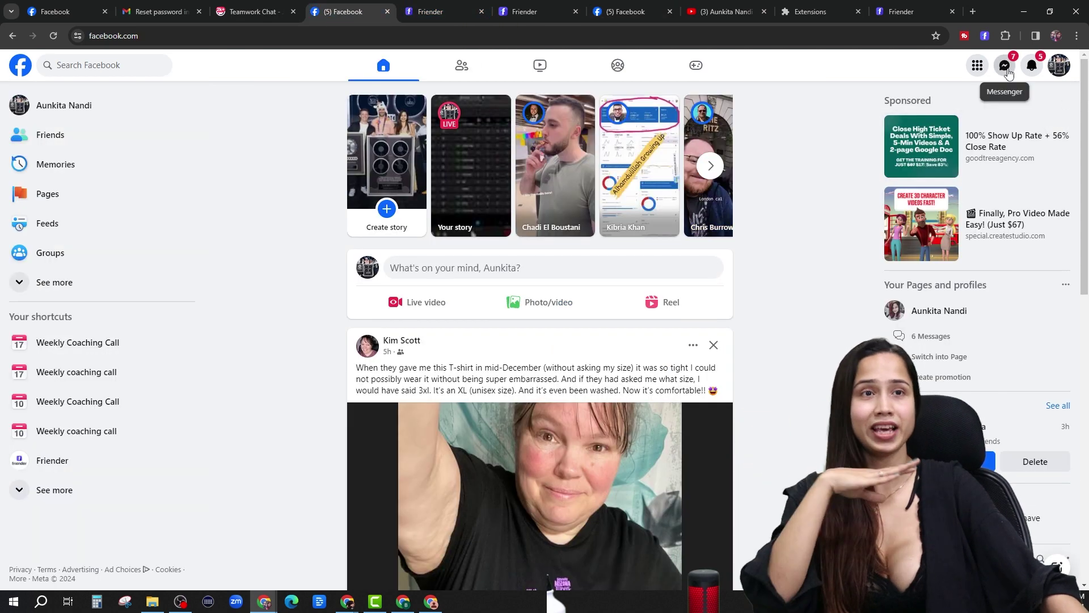
{"action": "left_click", "coordinate": [1004, 65]}
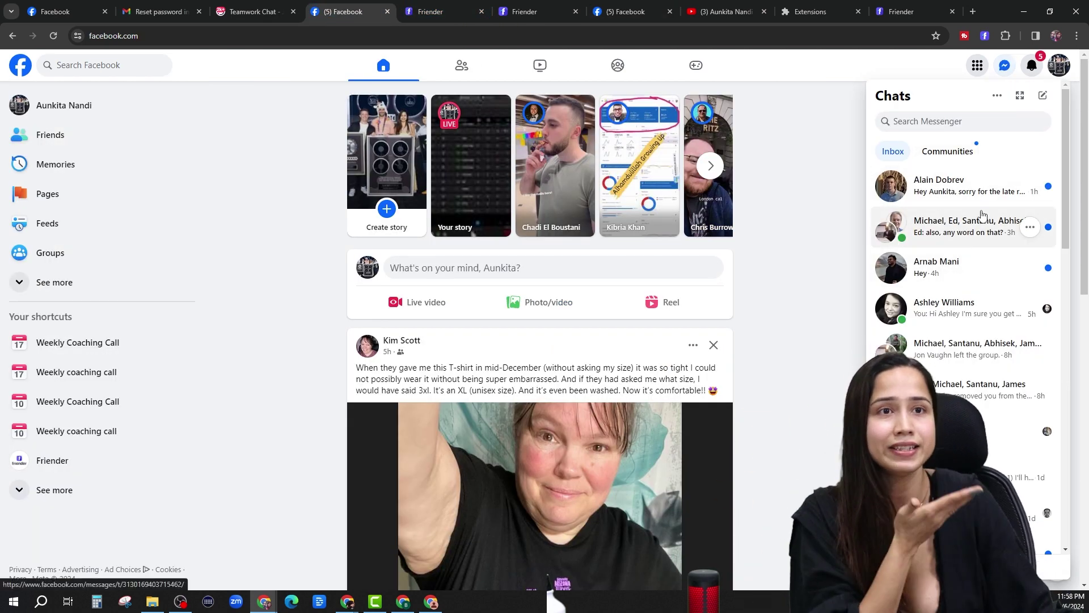
{"action": "double_click", "coordinate": [937, 196]}
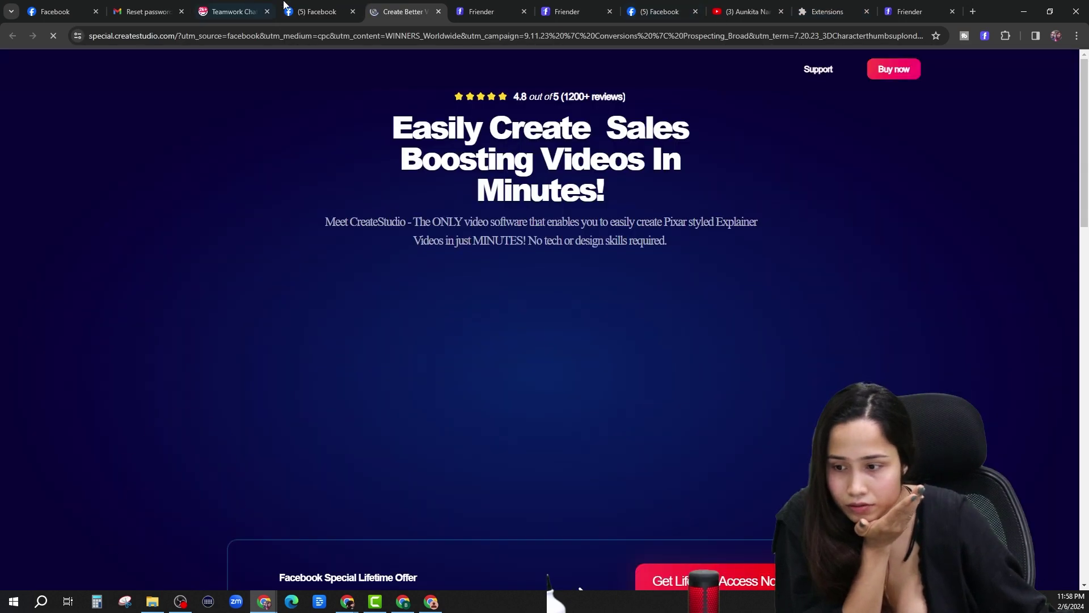
{"action": "left_click", "coordinate": [438, 11]}
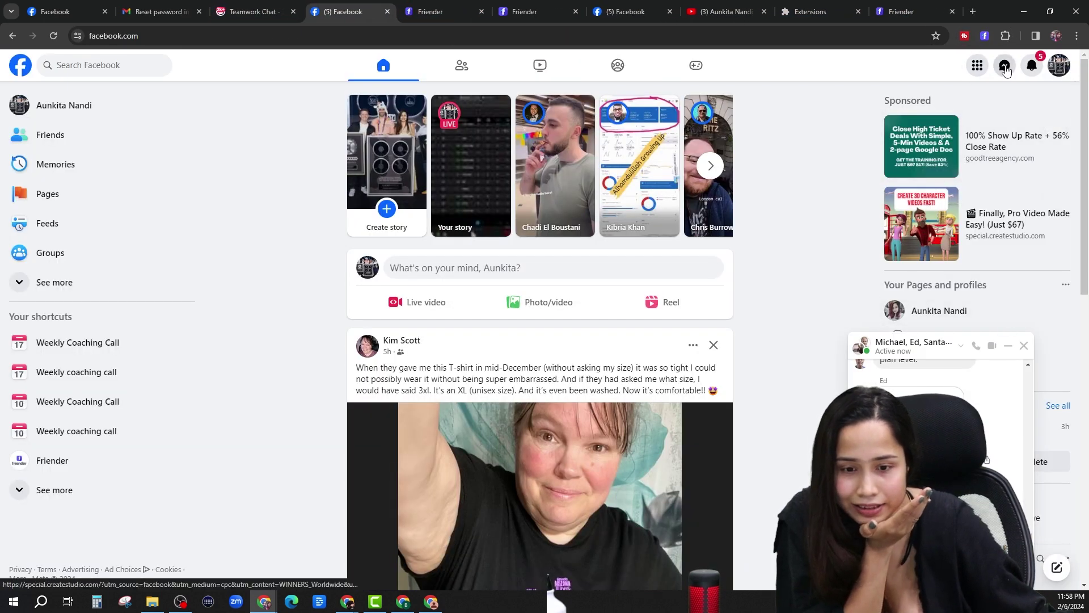
Open the new friend's Messenger conversation and scroll through the first auto-sent message.
{"action": "left_click", "coordinate": [1005, 64]}
{"action": "left_click", "coordinate": [976, 196]}
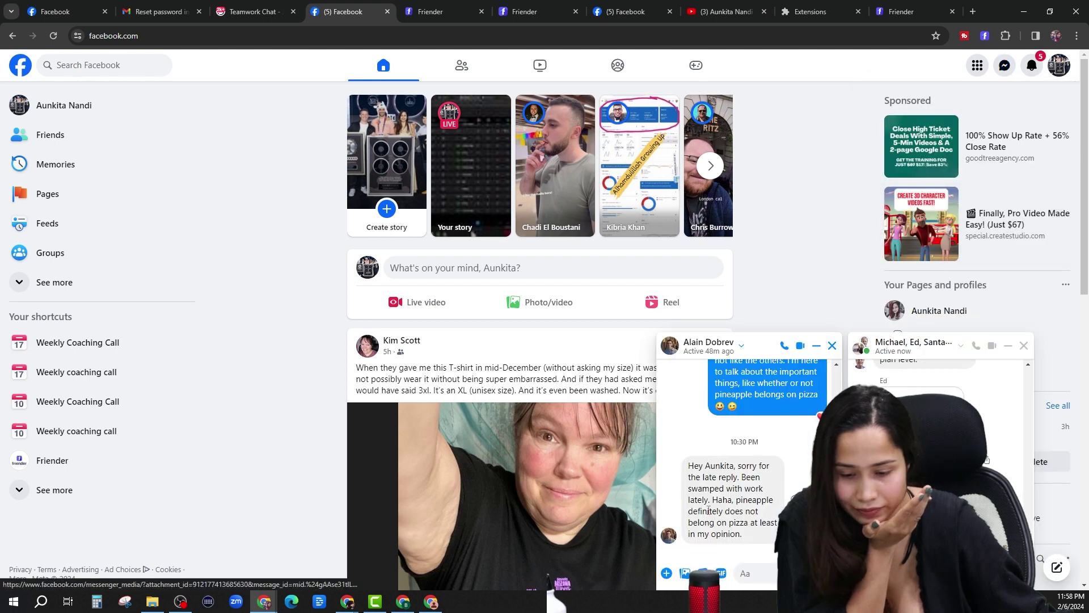
{"action": "scroll", "coordinate": [765, 461], "scroll_direction": "up", "scroll_amount": 3}
{"action": "scroll", "coordinate": [766, 461], "scroll_direction": "down", "scroll_amount": 3}
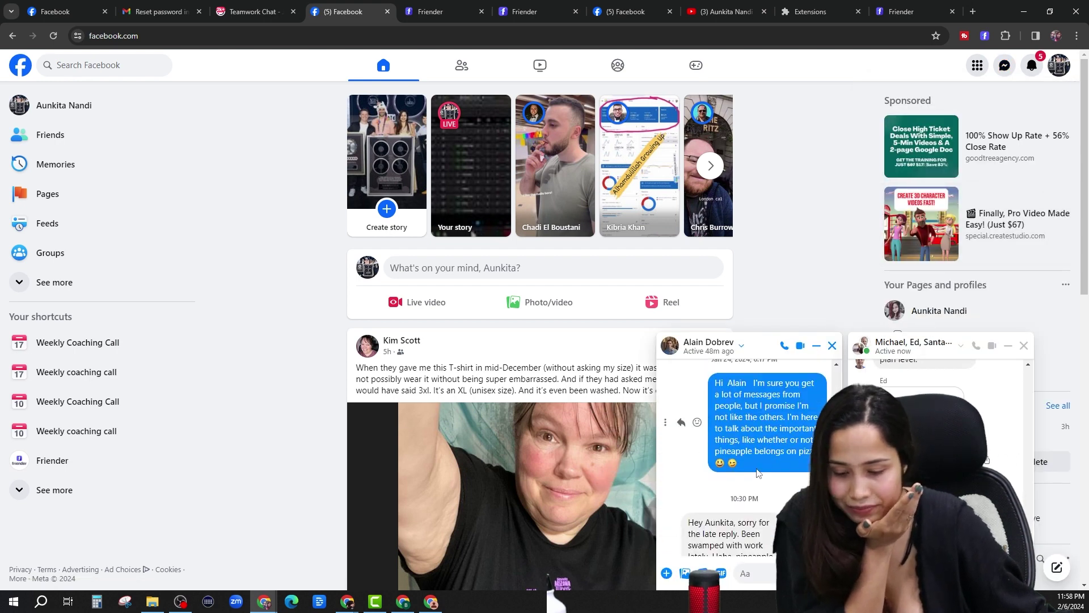
{"action": "scroll", "coordinate": [757, 434], "scroll_direction": "up", "scroll_amount": 5}
{"action": "scroll", "coordinate": [758, 434], "scroll_direction": "up", "scroll_amount": 1}
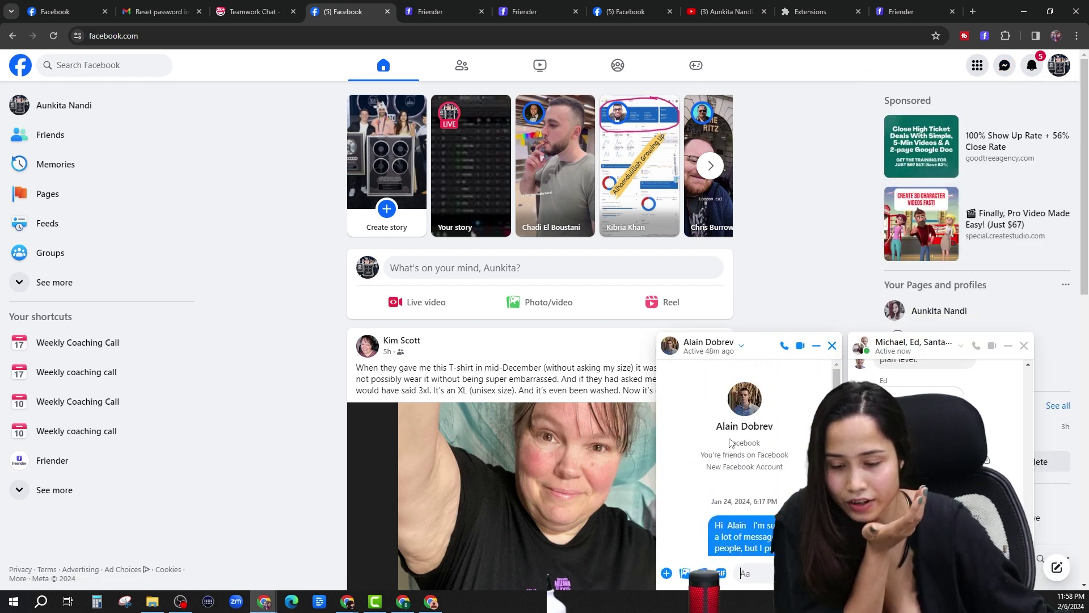
{"action": "scroll", "coordinate": [735, 437], "scroll_direction": "down", "scroll_amount": 2}
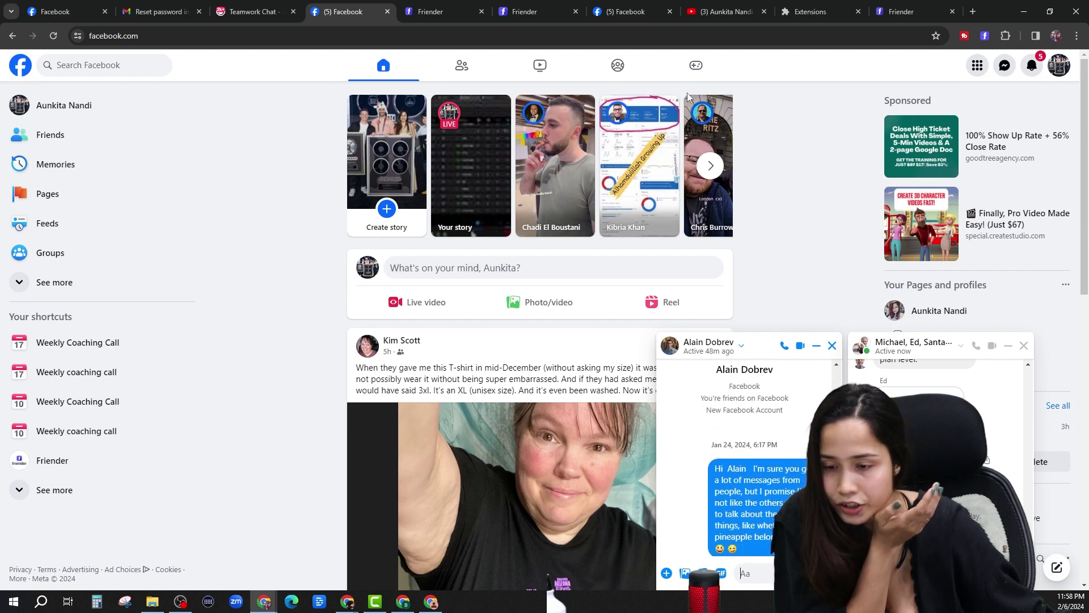
{"action": "left_click", "coordinate": [525, 12]}
Recheck that both accepted-request messages in Friender settings use the Accepting request template.
{"action": "left_click", "coordinate": [448, 8]}
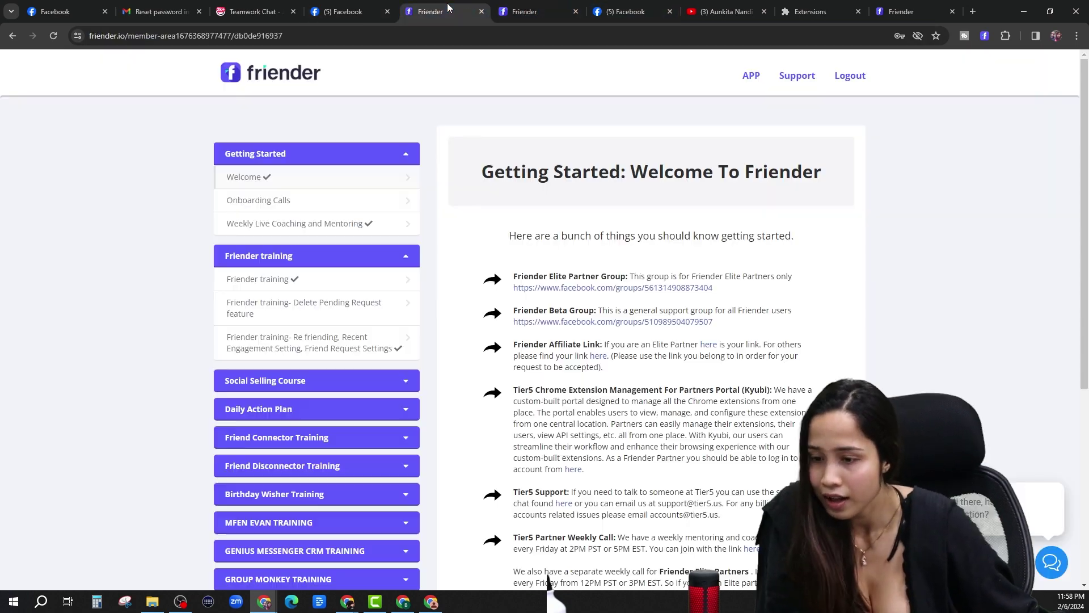
{"action": "left_click", "coordinate": [525, 11]}
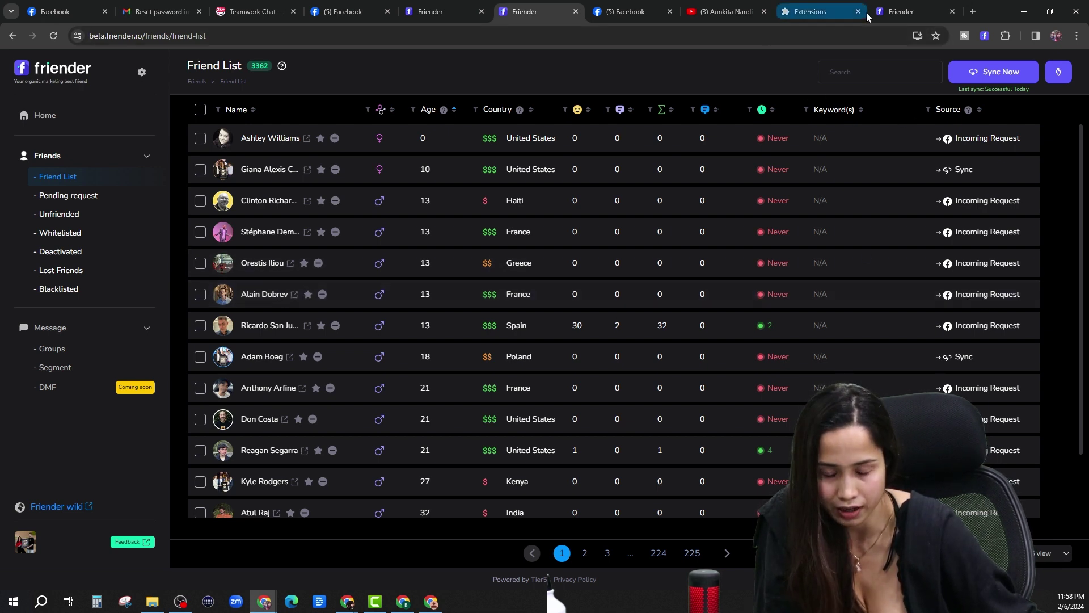
{"action": "left_click", "coordinate": [142, 70]}
{"action": "scroll", "coordinate": [412, 431], "scroll_direction": "down", "scroll_amount": 2}
{"action": "scroll", "coordinate": [412, 430], "scroll_direction": "down", "scroll_amount": 5}
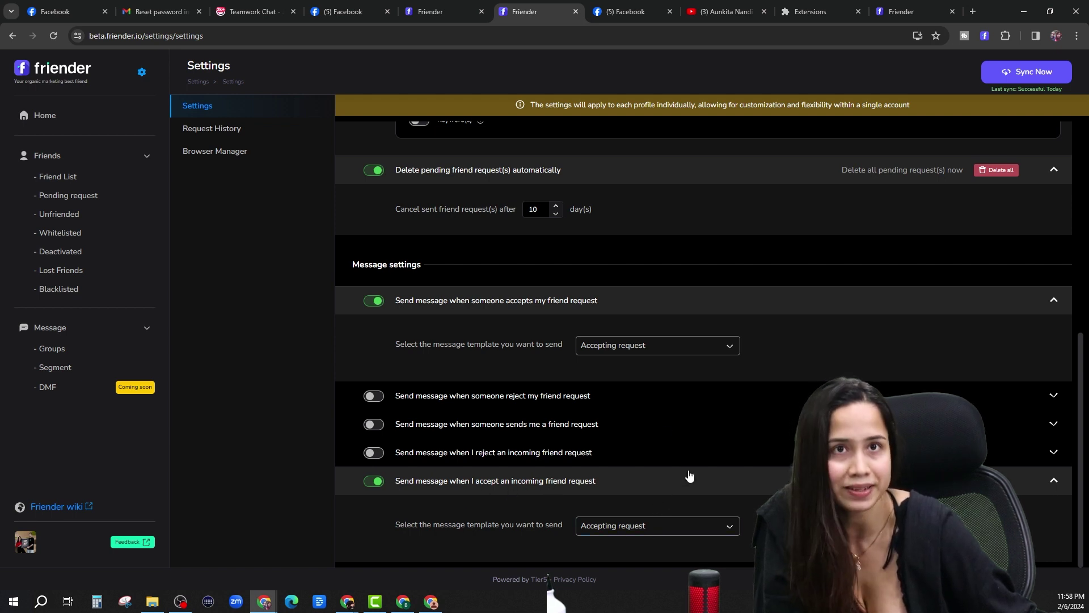
Return to the Facebook home feed showing the friend's chat.
{"action": "left_click", "coordinate": [624, 12]}
{"action": "left_click", "coordinate": [430, 12]}
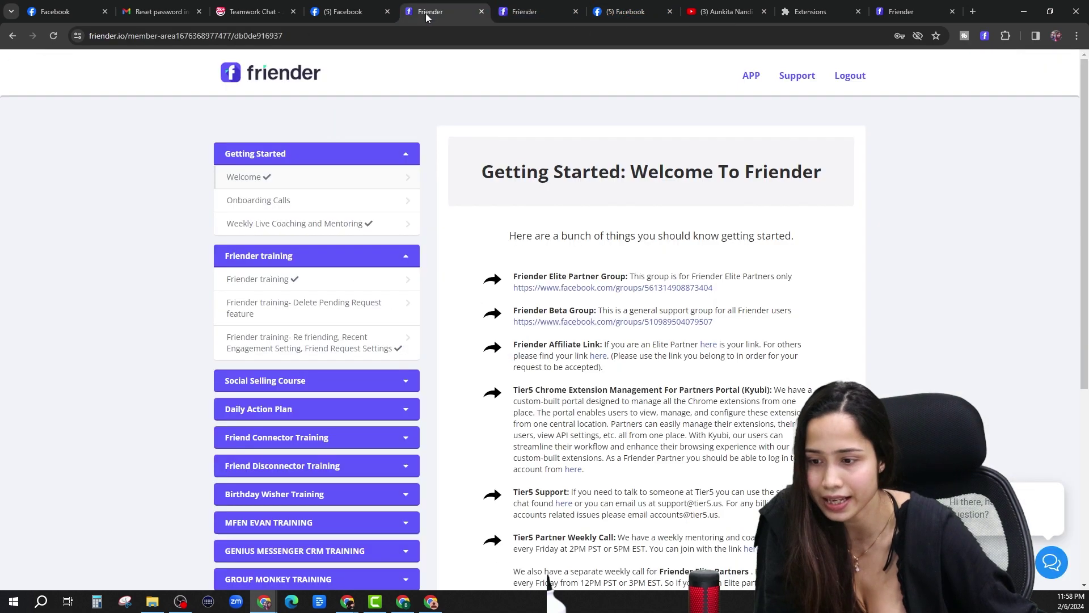
{"action": "left_click", "coordinate": [342, 12]}
{"action": "scroll", "coordinate": [755, 476], "scroll_direction": "down", "scroll_amount": 1}
{"action": "scroll", "coordinate": [732, 460], "scroll_direction": "up", "scroll_amount": 1}
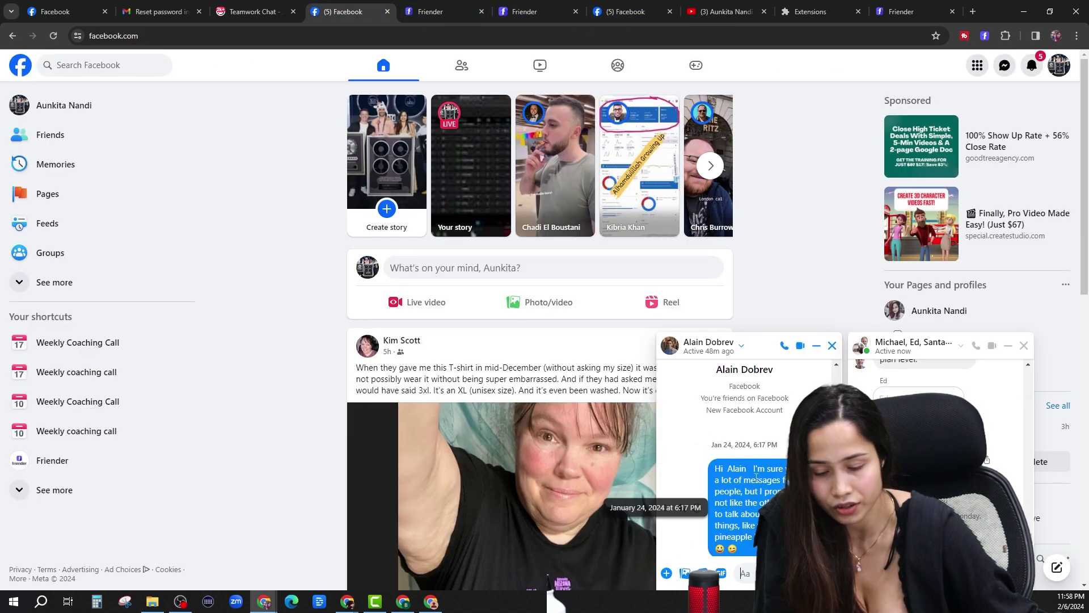
{"action": "scroll", "coordinate": [743, 465], "scroll_direction": "down", "scroll_amount": 1}
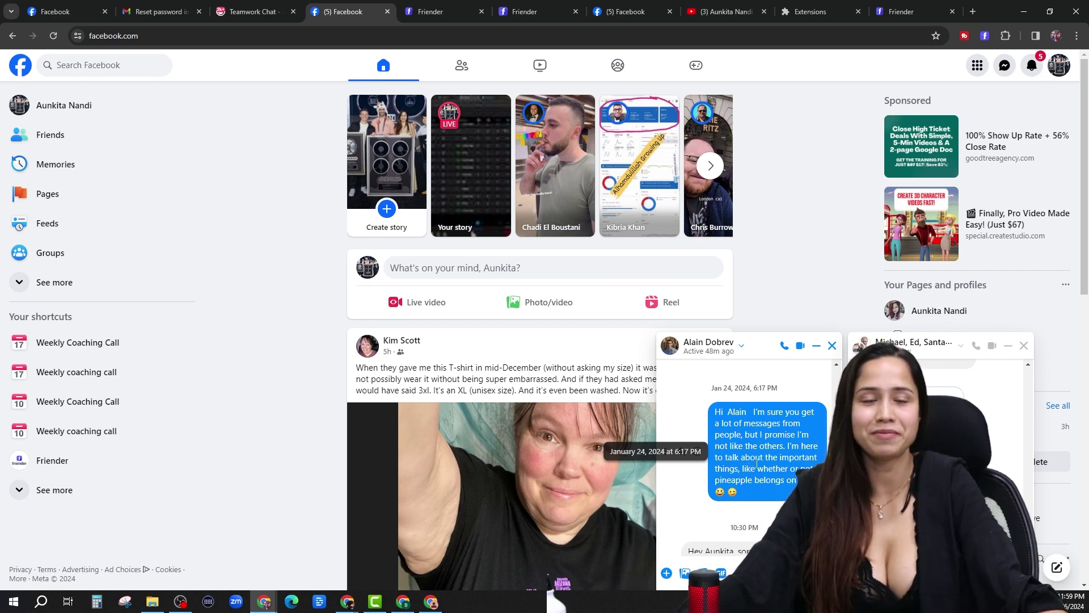
{"action": "scroll", "coordinate": [757, 462], "scroll_direction": "down", "scroll_amount": 2}
{"action": "scroll", "coordinate": [737, 482], "scroll_direction": "up", "scroll_amount": 2}
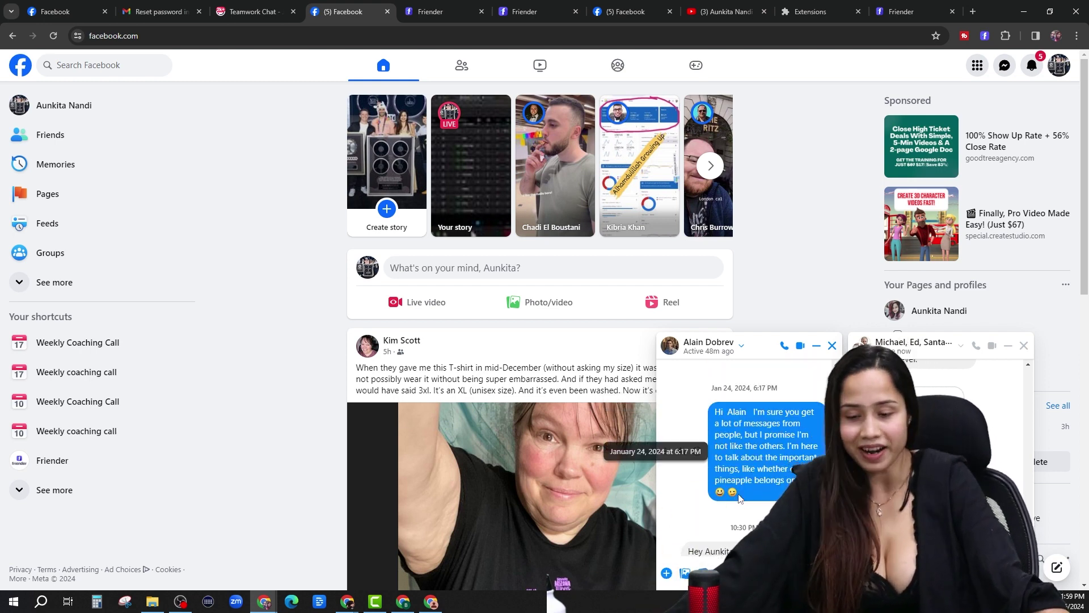
{"action": "scroll", "coordinate": [743, 482], "scroll_direction": "down", "scroll_amount": 2}
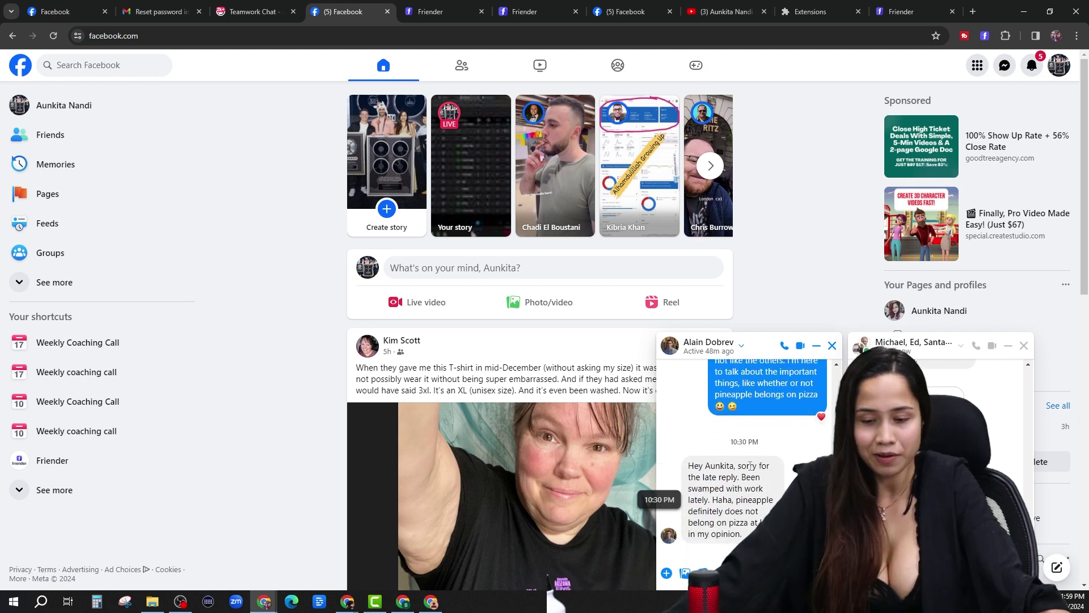
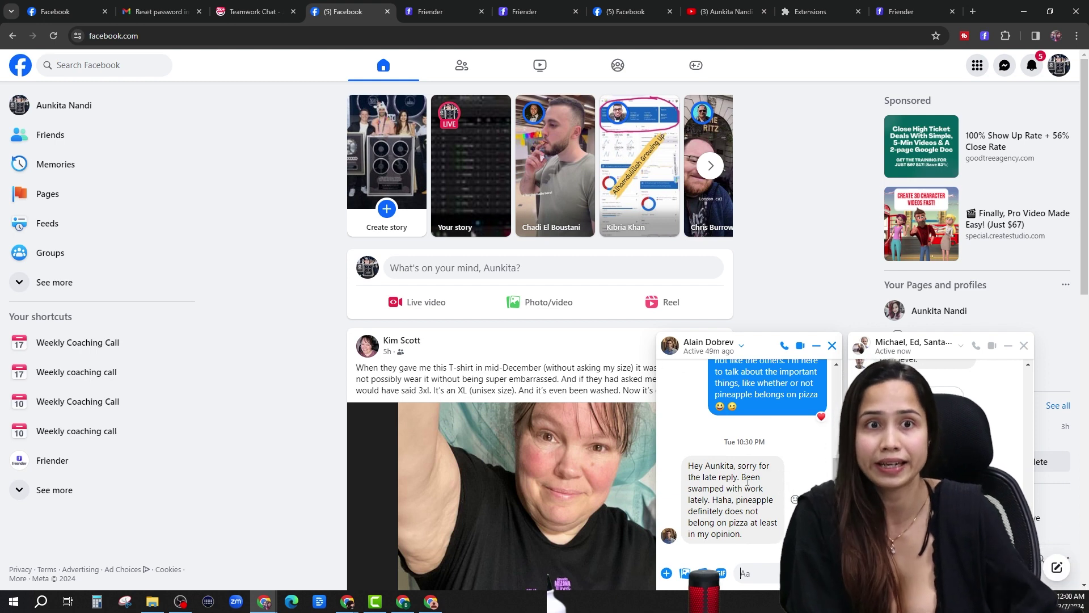
Scroll through the friend's chat and browse recent conversations in the Messenger inbox.
{"action": "scroll", "coordinate": [748, 480], "scroll_direction": "up", "scroll_amount": 1}
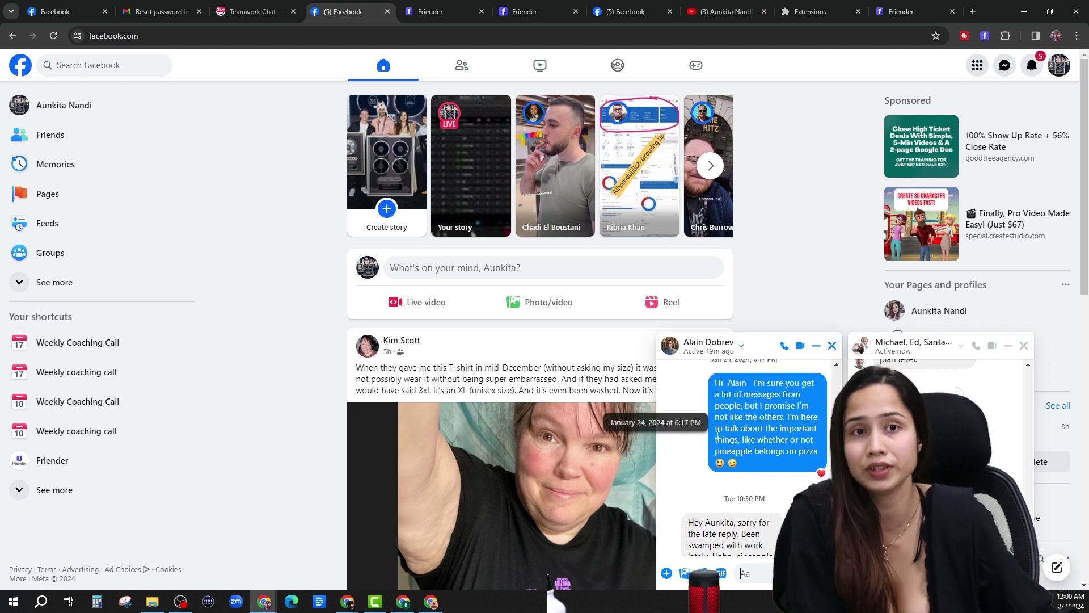
{"action": "scroll", "coordinate": [731, 442], "scroll_direction": "down", "scroll_amount": 1}
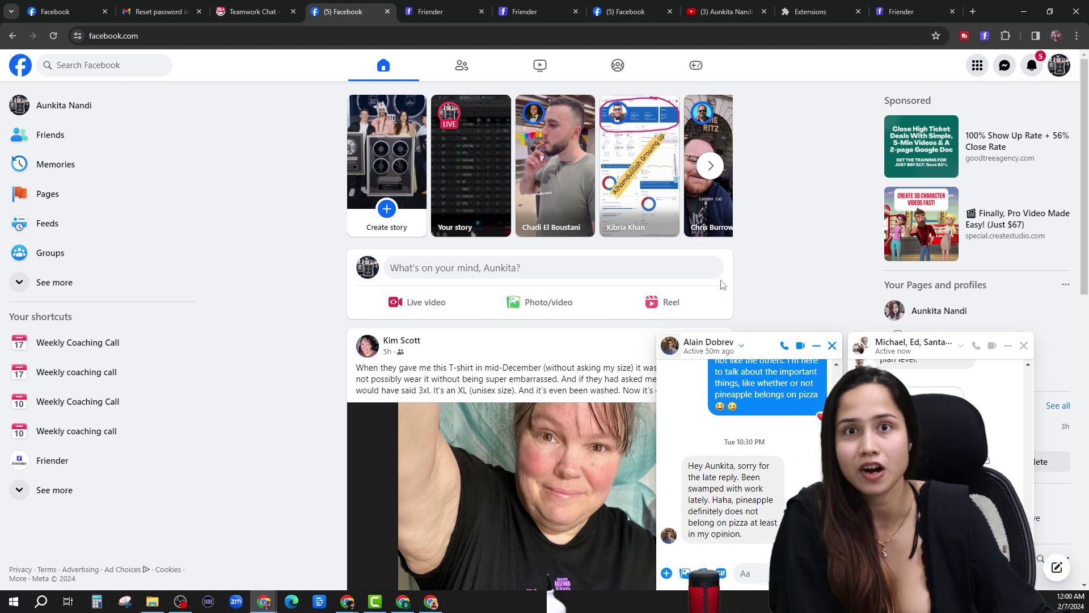
{"action": "left_click", "coordinate": [1004, 65]}
{"action": "scroll", "coordinate": [987, 351], "scroll_direction": "down", "scroll_amount": 1}
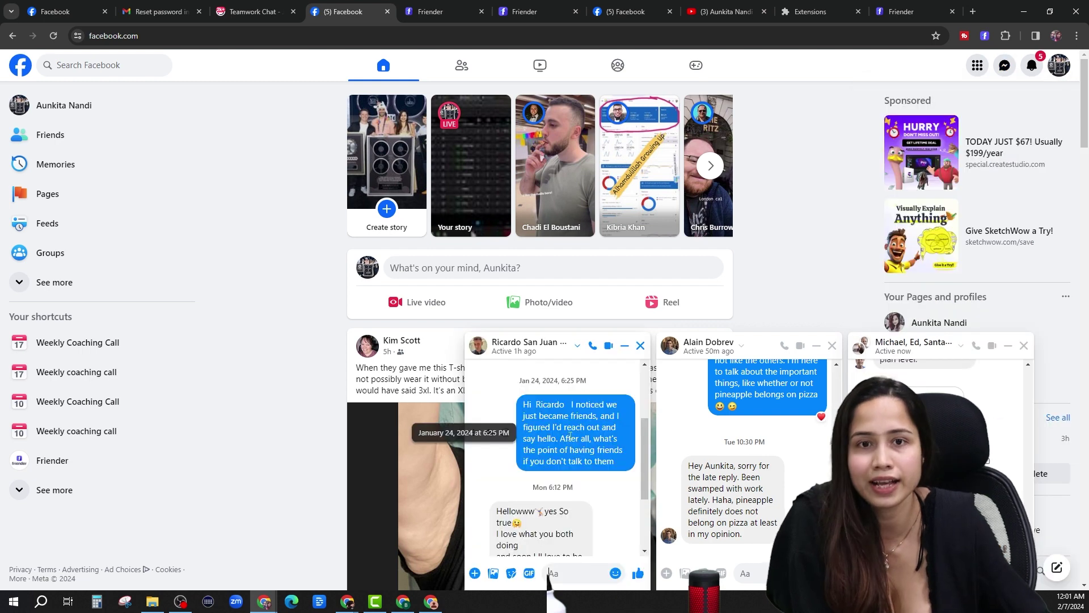
{"action": "scroll", "coordinate": [570, 435], "scroll_direction": "down", "scroll_amount": 1}
{"action": "scroll", "coordinate": [572, 435], "scroll_direction": "up", "scroll_amount": 1}
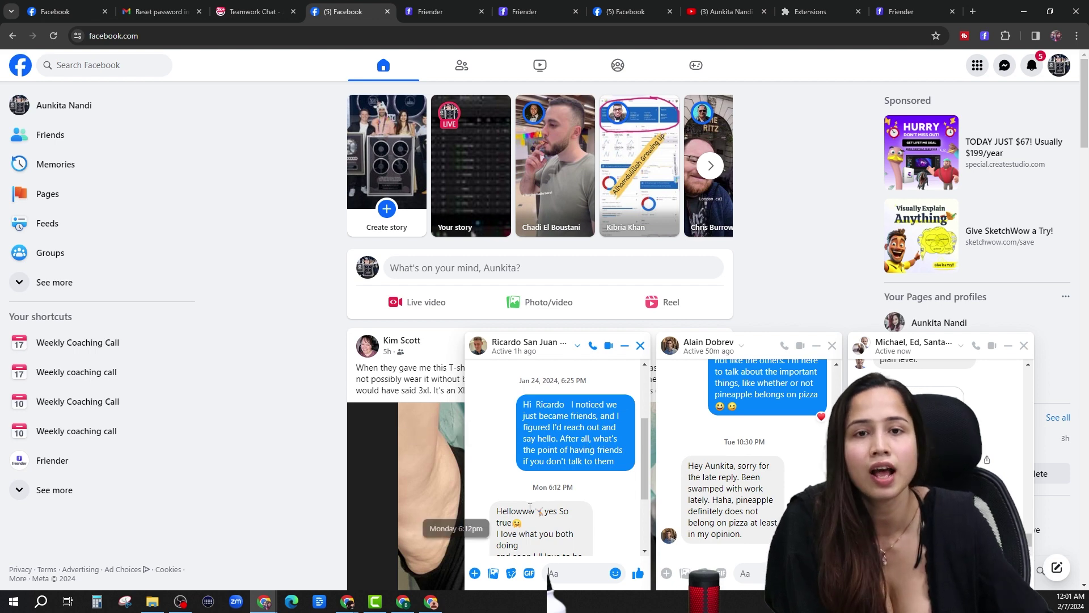
Close the newer chat conversation and go back to the Friender settings tab.
{"action": "scroll", "coordinate": [539, 488], "scroll_direction": "down", "scroll_amount": 2}
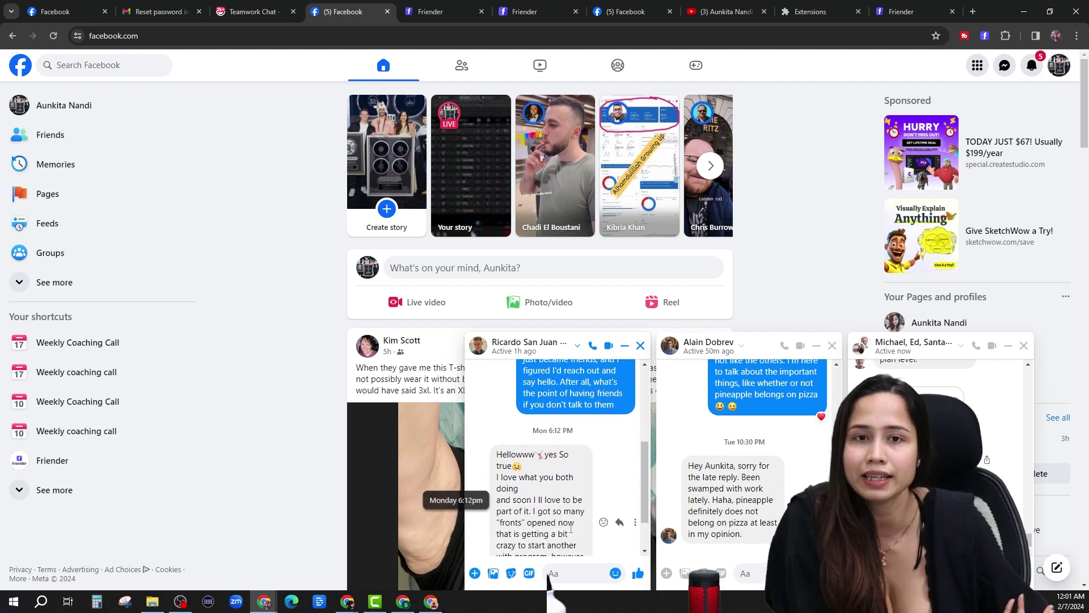
{"action": "left_click", "coordinate": [640, 346]}
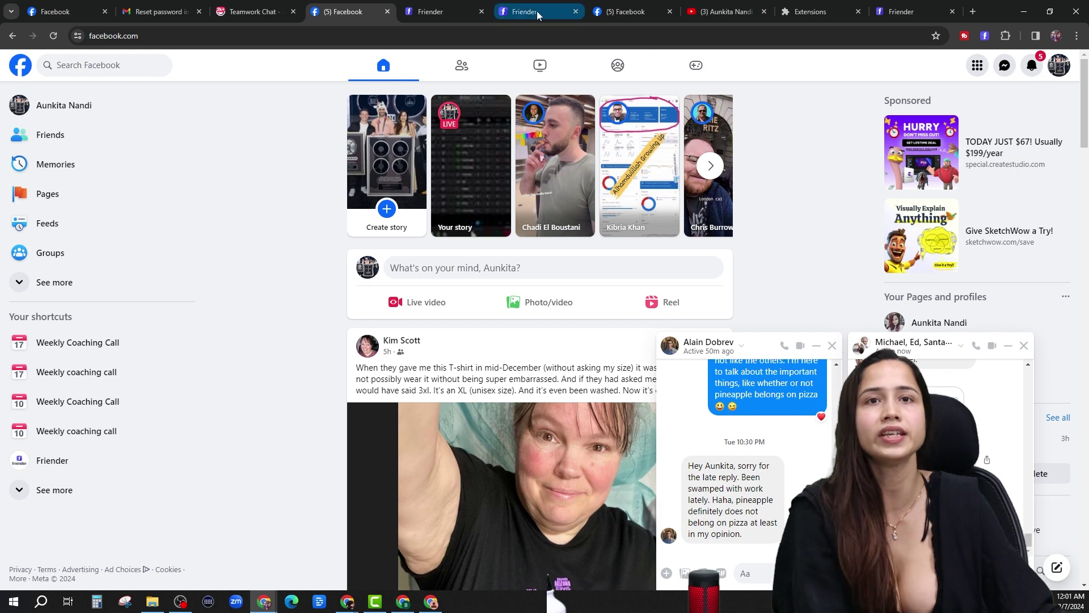
{"action": "left_click", "coordinate": [525, 11]}
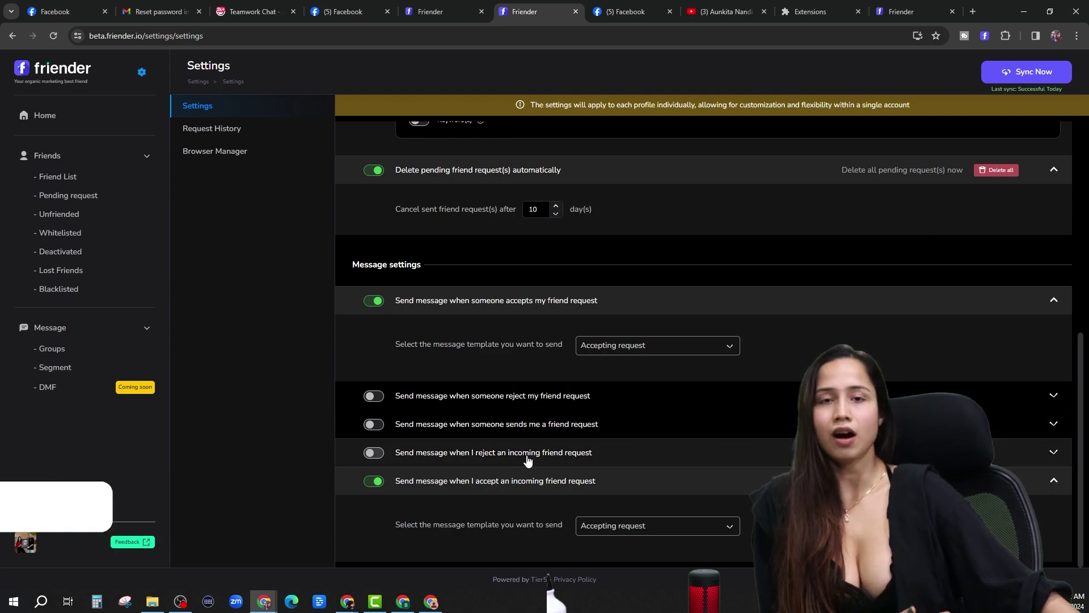
Switch on 'Send message when someone sends me a friend request' in Friender's Message settings.
{"action": "left_click", "coordinate": [729, 437]}
{"action": "scroll", "coordinate": [729, 437], "scroll_direction": "down", "scroll_amount": 1}
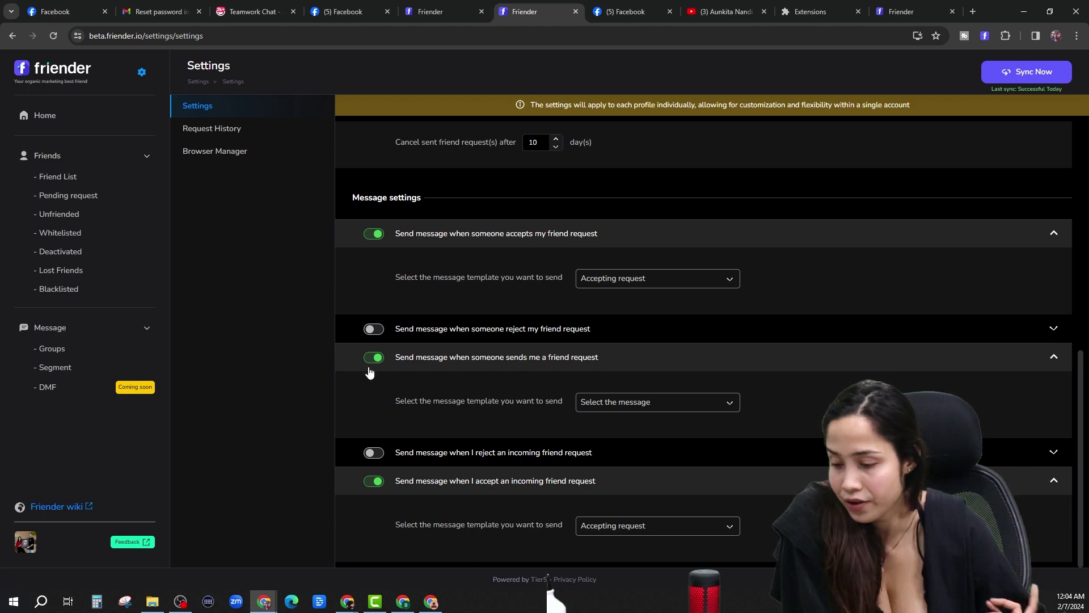
Review the 'incoming friend request' template in Messages > Groups, then re-save it unchanged.
{"action": "left_click", "coordinate": [620, 402]}
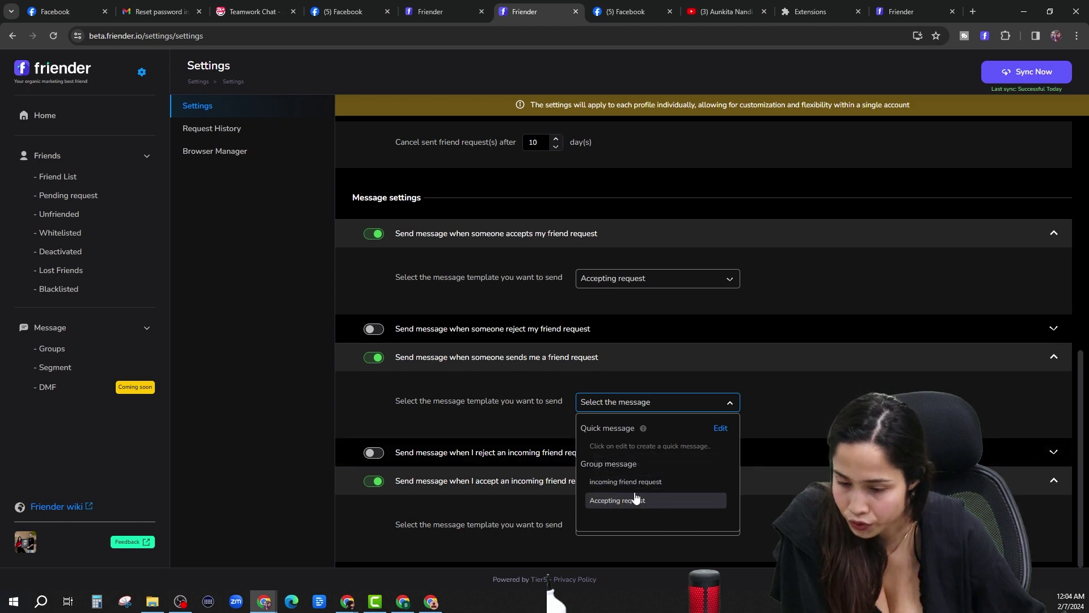
{"action": "left_click", "coordinate": [54, 348]}
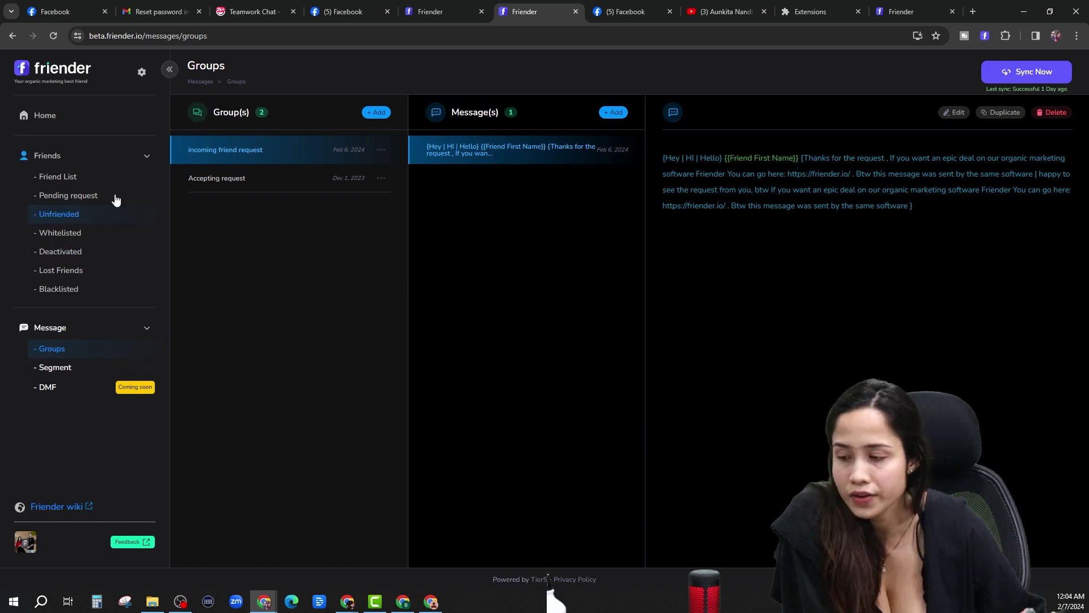
{"action": "left_click", "coordinate": [952, 113]}
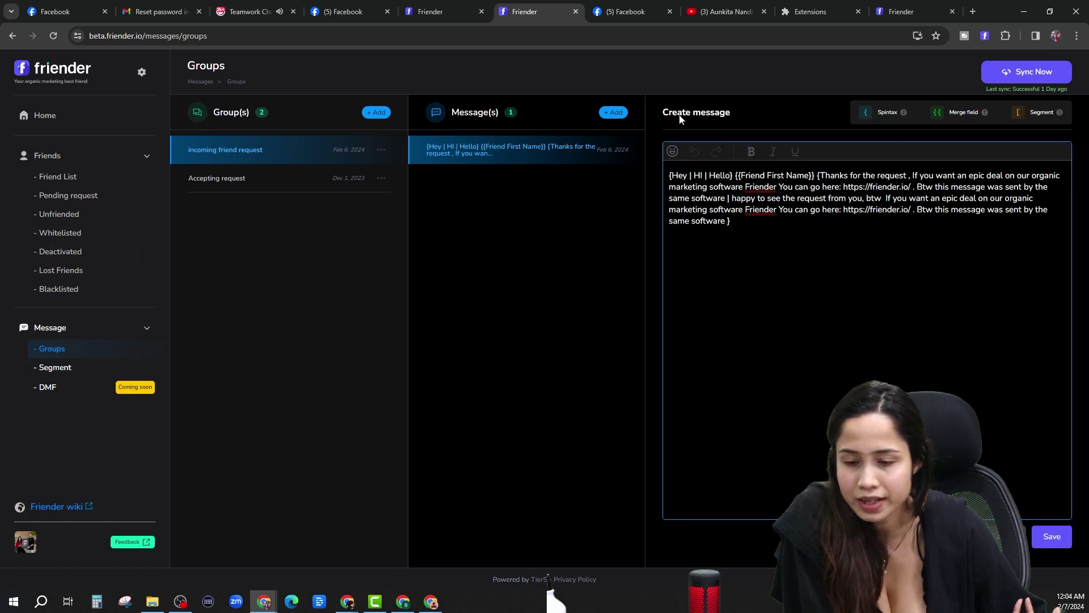
{"action": "left_click", "coordinate": [1051, 537]}
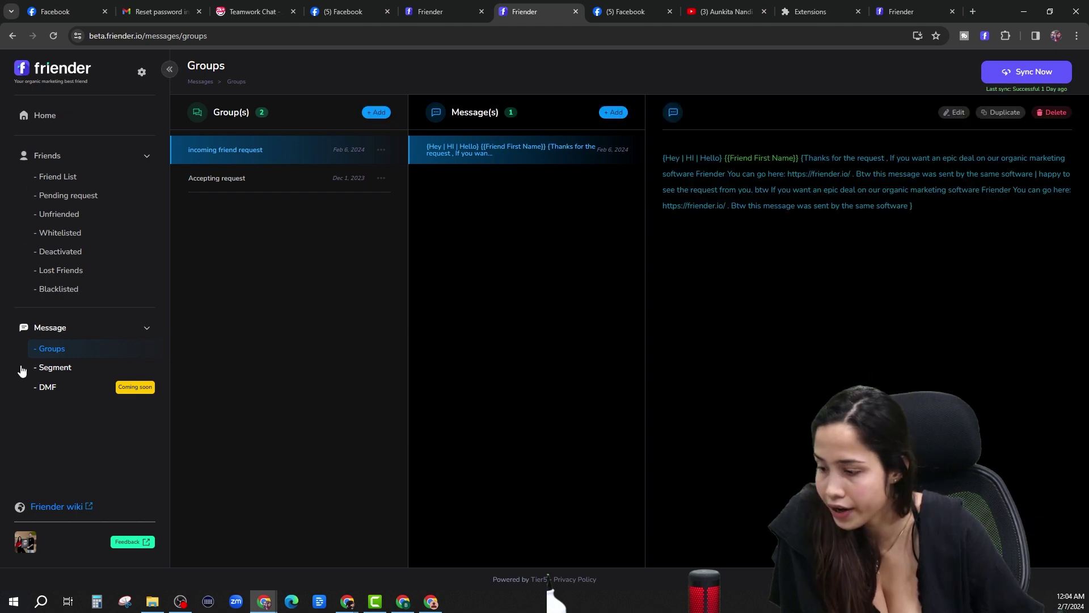
Back in settings, start a new Quick message from the received-requests template dropdown.
{"action": "left_click", "coordinate": [142, 73]}
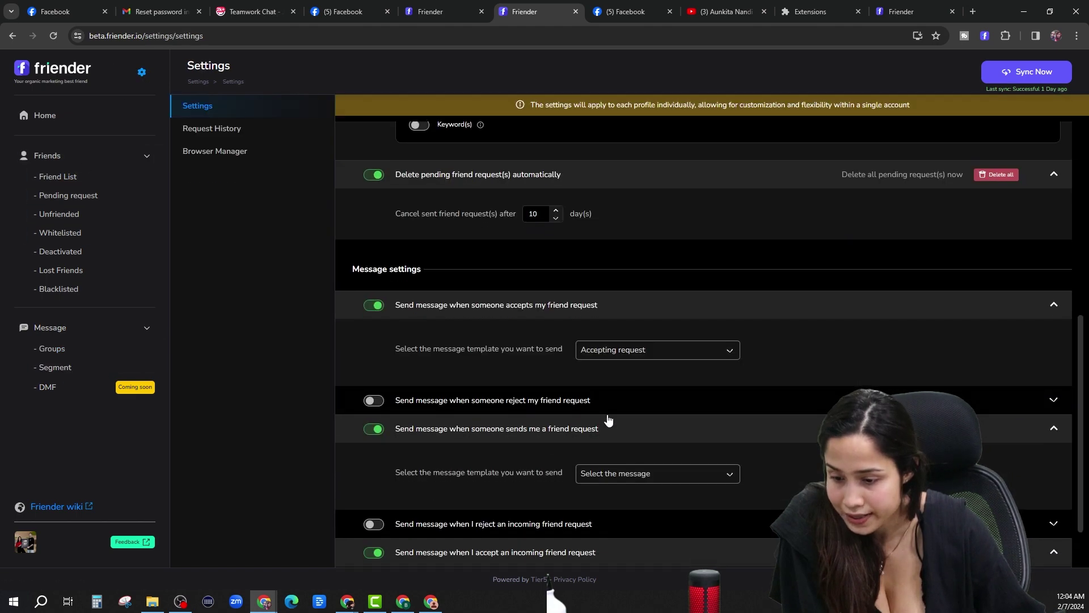
{"action": "scroll", "coordinate": [624, 425], "scroll_direction": "down", "scroll_amount": 3}
{"action": "left_click", "coordinate": [653, 402]}
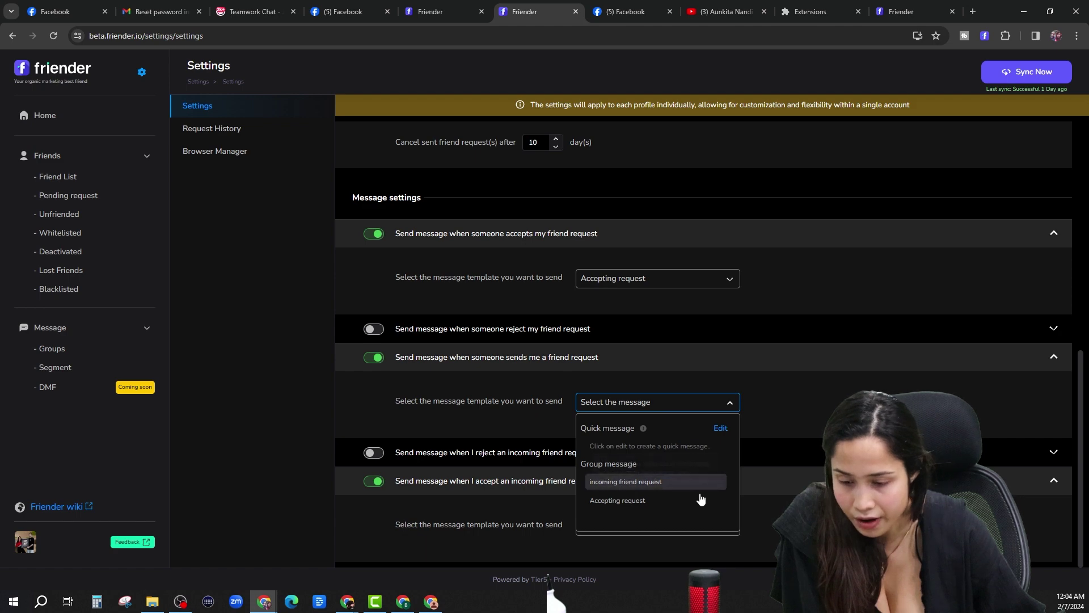
{"action": "mouse_move", "coordinate": [630, 444]}
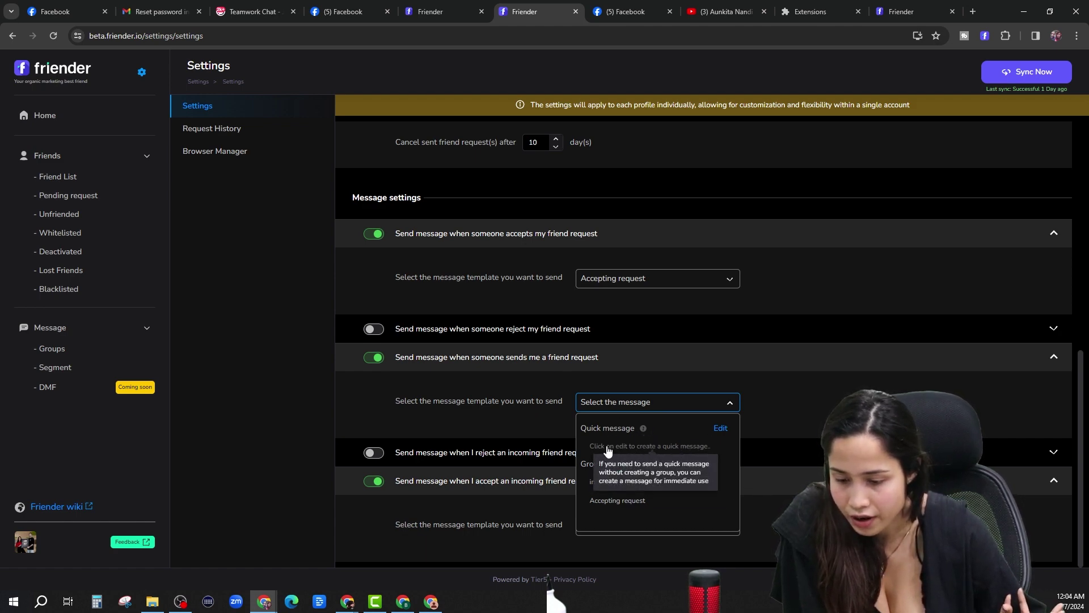
{"action": "left_click", "coordinate": [721, 429]}
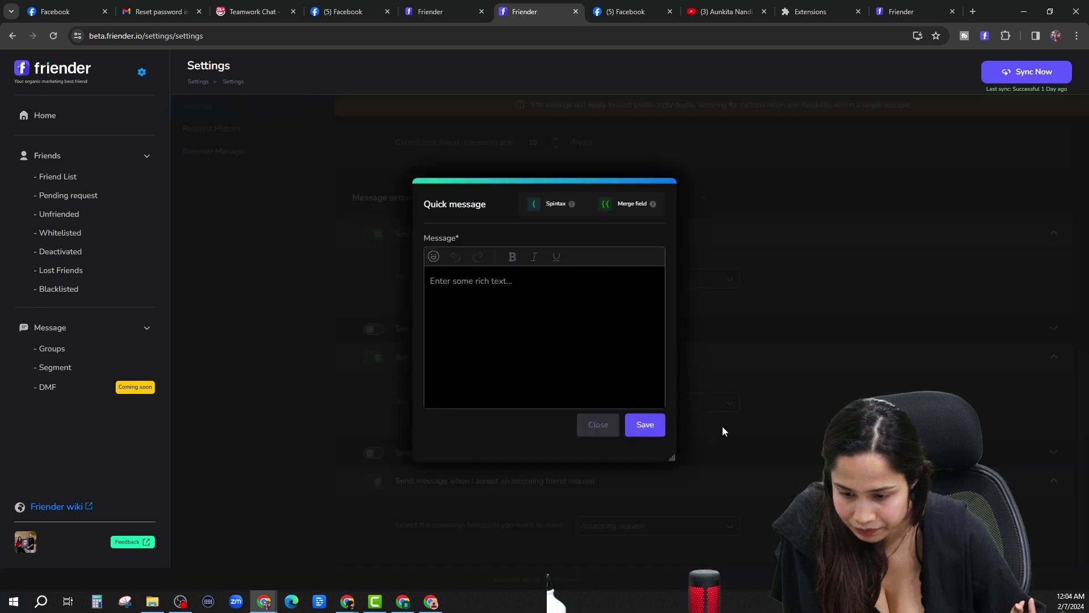
Close the empty Quick message editor without writing or saving anything.
{"action": "left_click", "coordinate": [491, 301]}
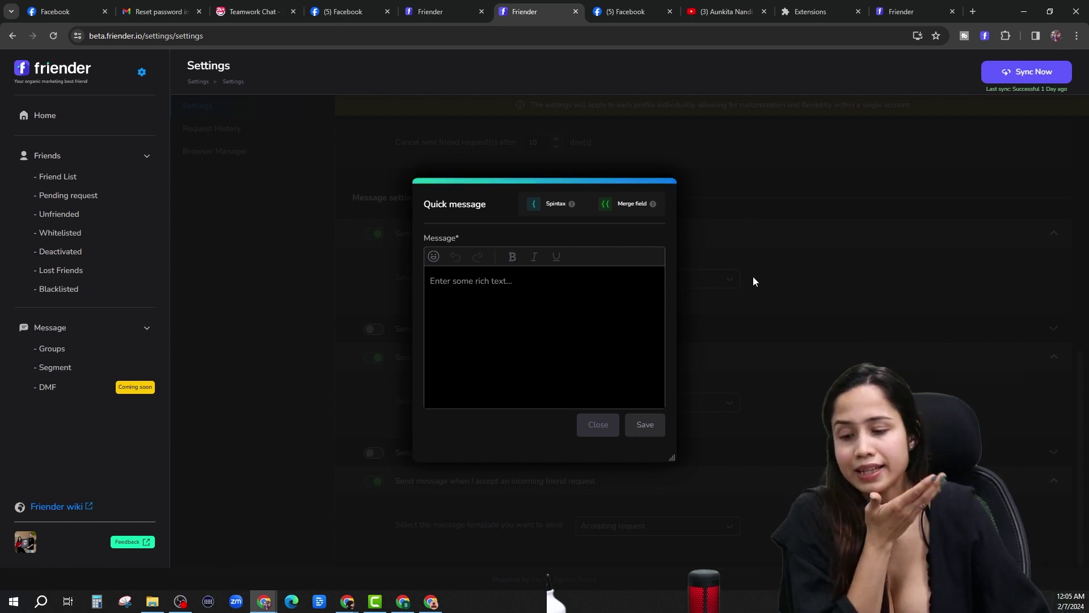
{"action": "left_click", "coordinate": [587, 424]}
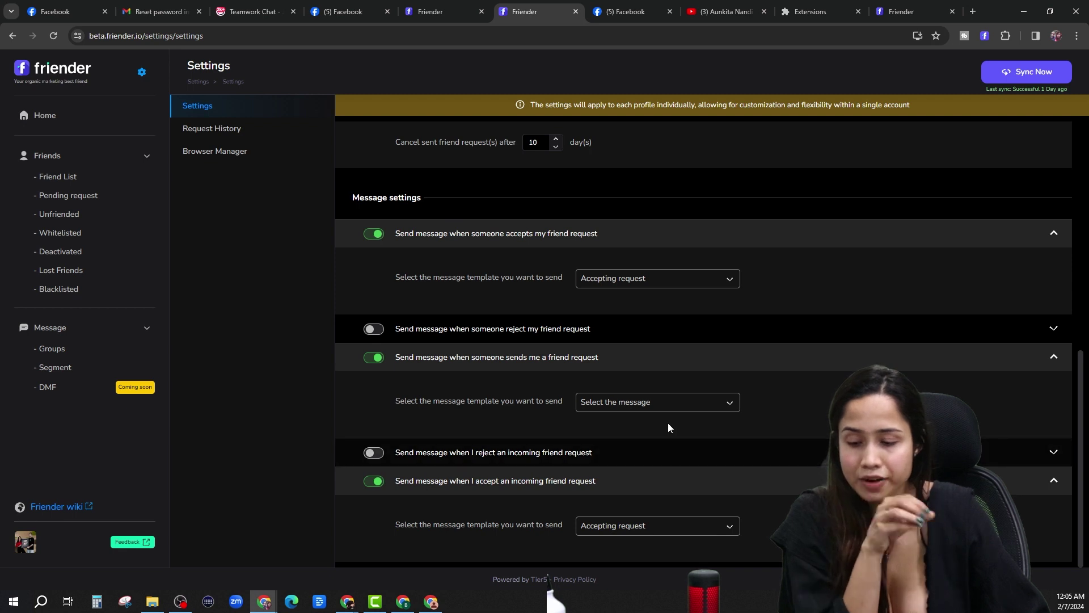
Assign the 'incoming friend request' template to messages sent when someone sends a friend request.
{"action": "left_click", "coordinate": [692, 405]}
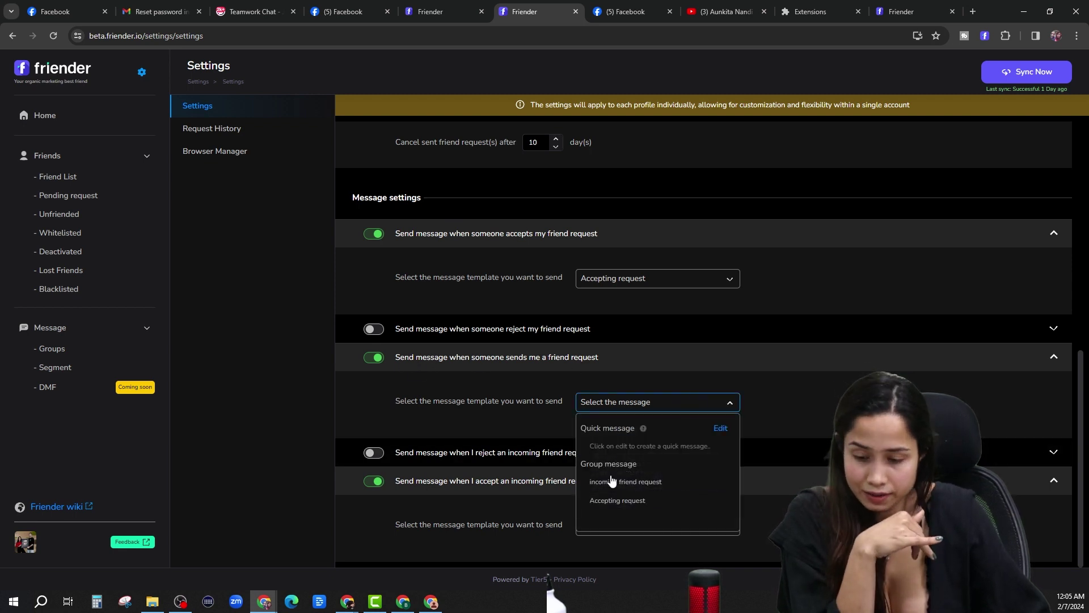
{"action": "left_click", "coordinate": [605, 483]}
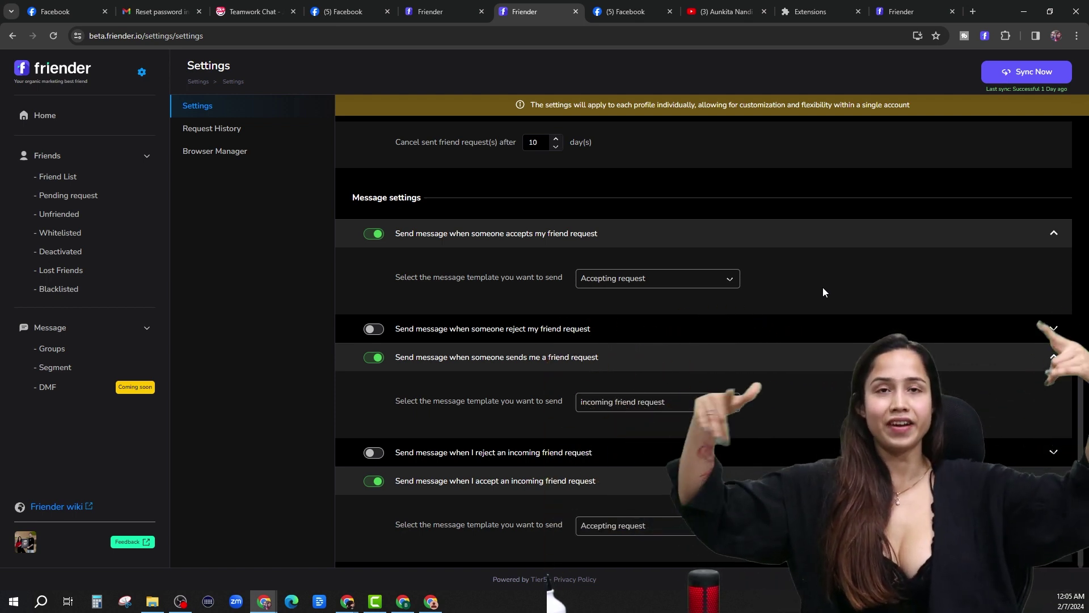
{"action": "scroll", "coordinate": [466, 308], "scroll_direction": "up", "scroll_amount": 1}
{"action": "scroll", "coordinate": [466, 311], "scroll_direction": "up", "scroll_amount": 10}
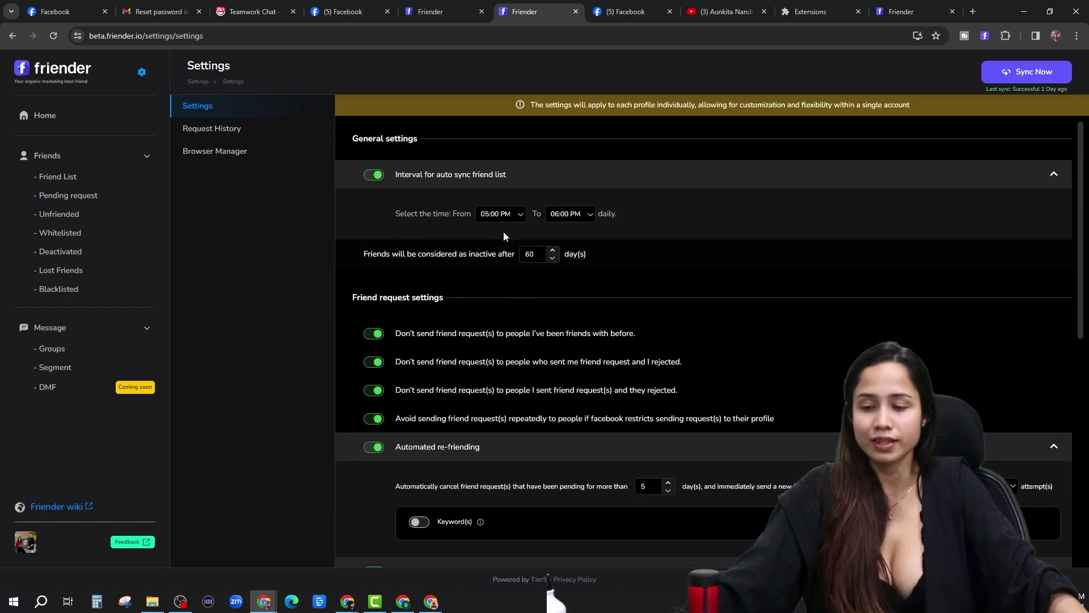
{"action": "scroll", "coordinate": [501, 227], "scroll_direction": "down", "scroll_amount": 1}
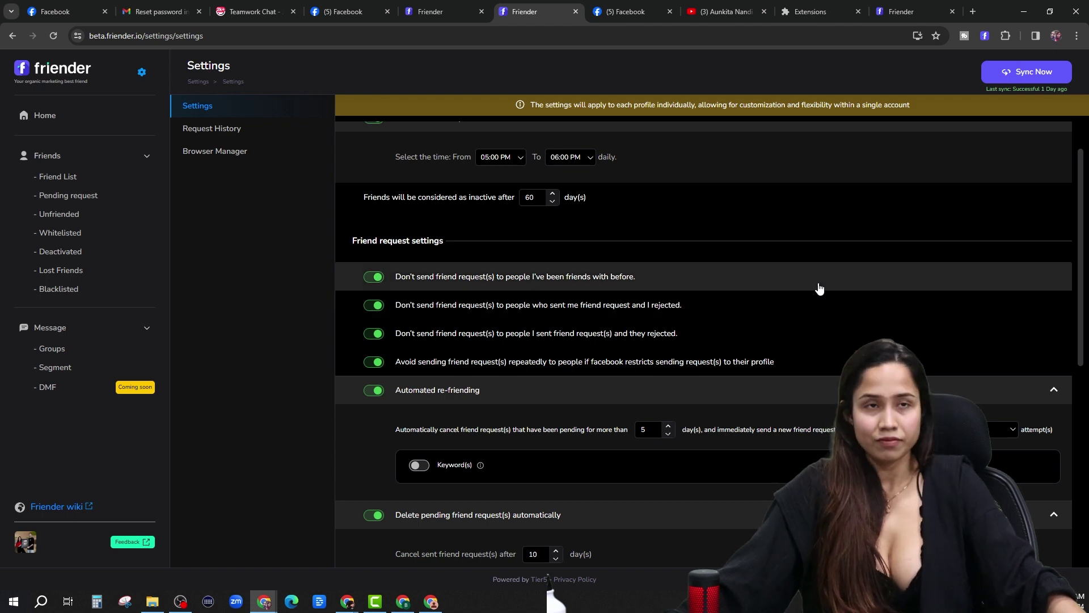
{"action": "scroll", "coordinate": [811, 284], "scroll_direction": "down", "scroll_amount": 5}
{"action": "scroll", "coordinate": [737, 321], "scroll_direction": "down", "scroll_amount": 2}
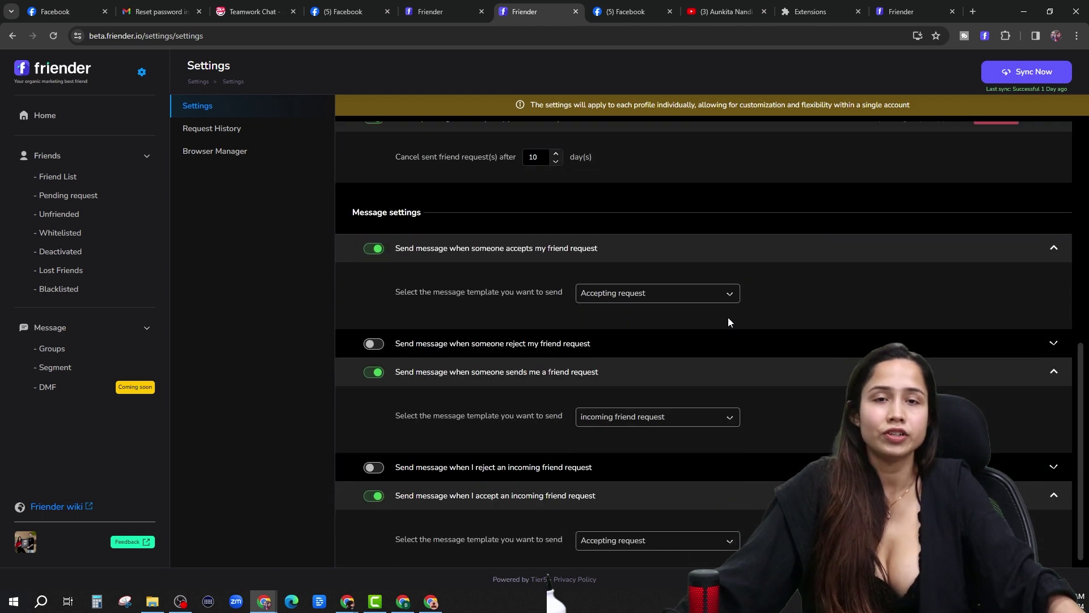
{"action": "scroll", "coordinate": [705, 342], "scroll_direction": "down", "scroll_amount": 1}
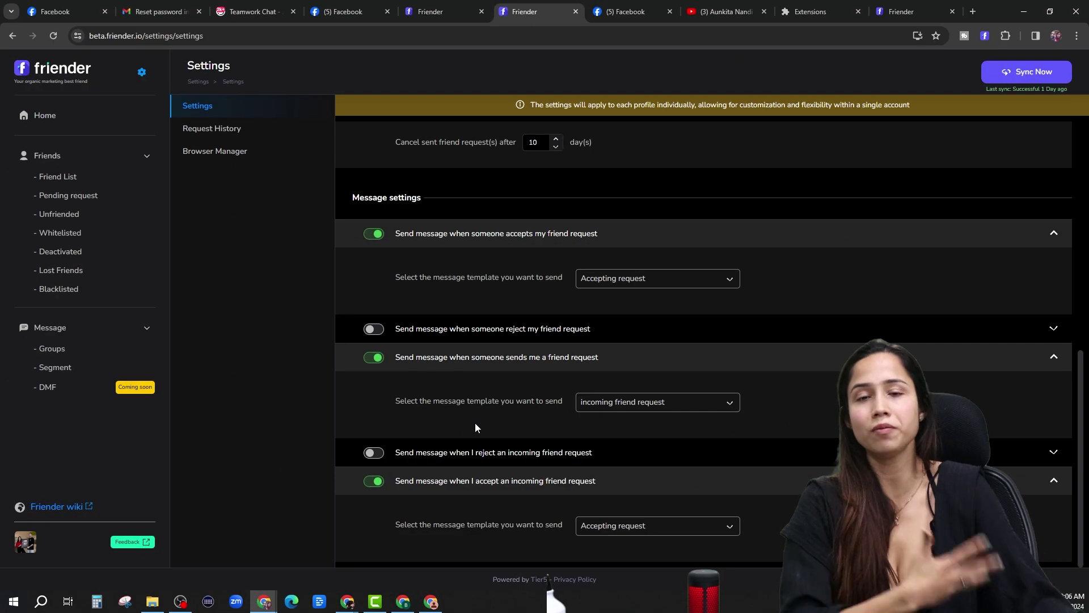
{"action": "scroll", "coordinate": [700, 395], "scroll_direction": "up", "scroll_amount": 10}
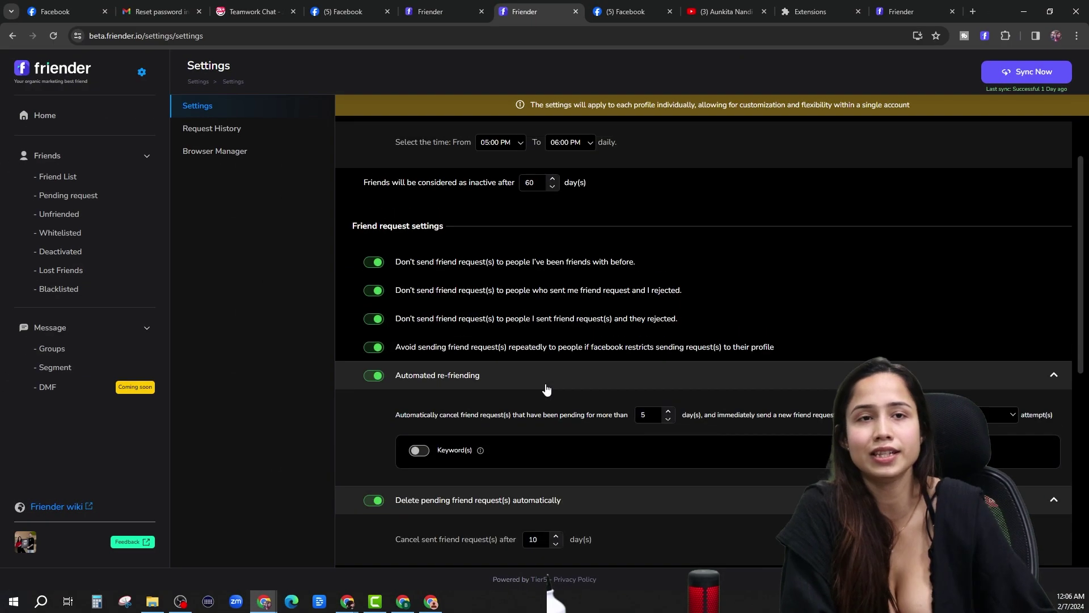
{"action": "scroll", "coordinate": [570, 377], "scroll_direction": "down", "scroll_amount": 3}
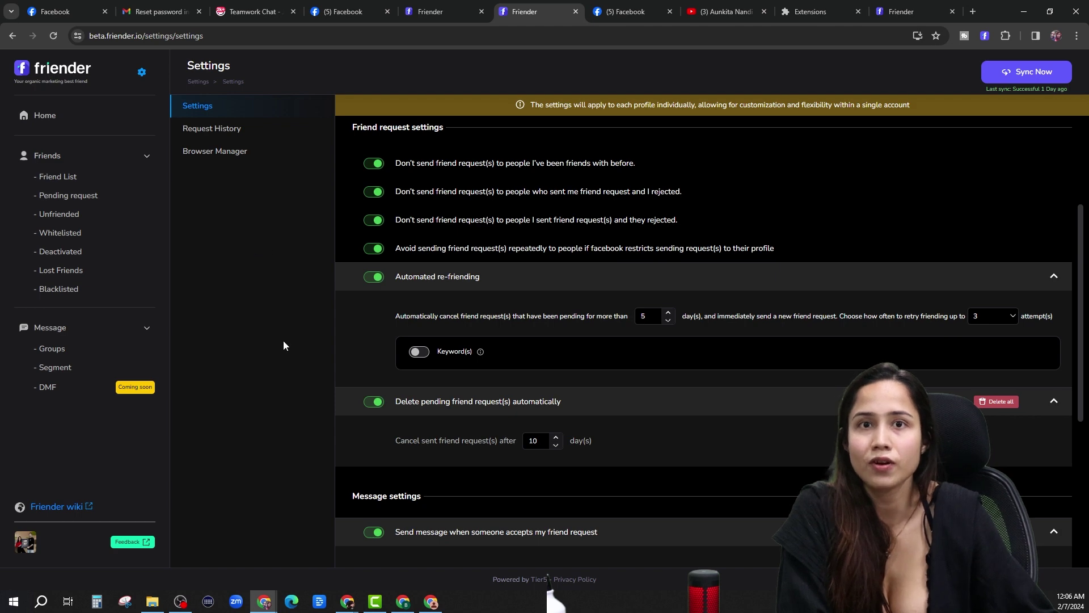
{"action": "scroll", "coordinate": [487, 372], "scroll_direction": "up", "scroll_amount": 3}
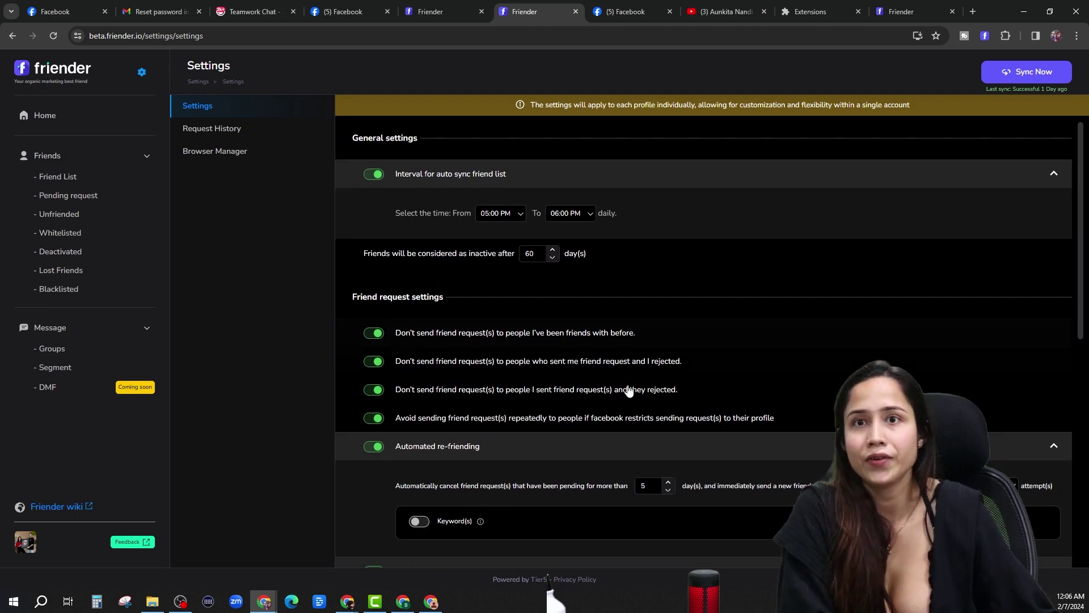
{"action": "scroll", "coordinate": [594, 377], "scroll_direction": "down", "scroll_amount": 10}
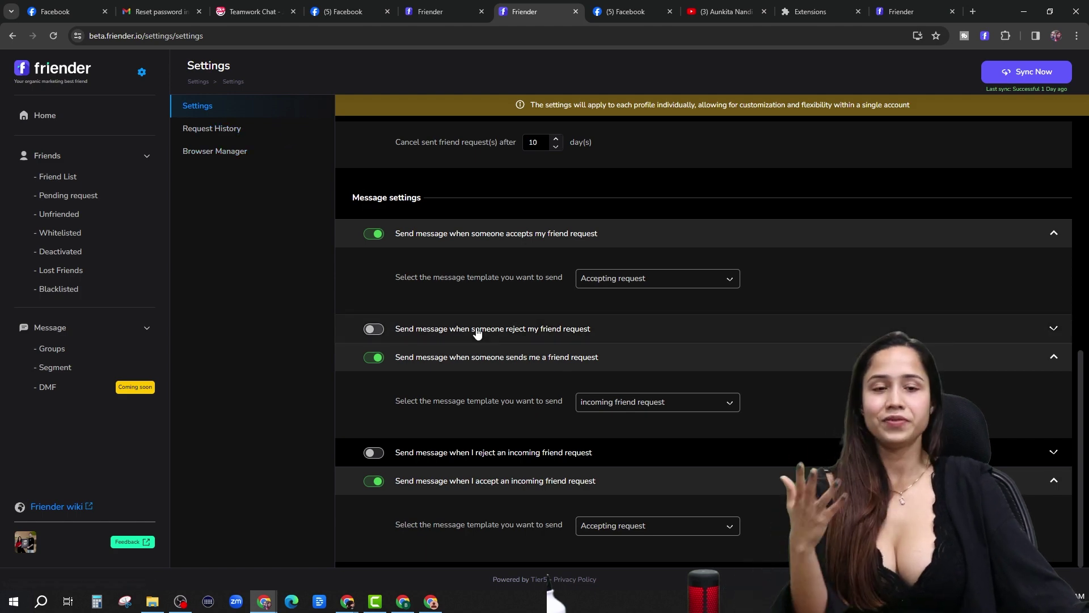
{"action": "left_click", "coordinate": [434, 6]}
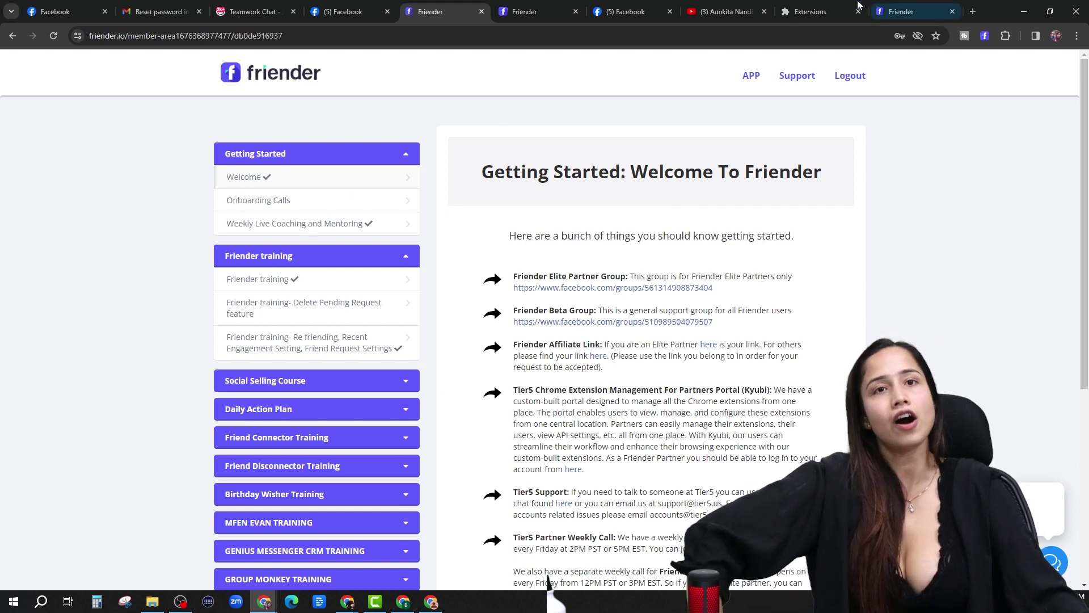
{"action": "left_click", "coordinate": [726, 12]}
{"action": "left_click", "coordinate": [428, 13]}
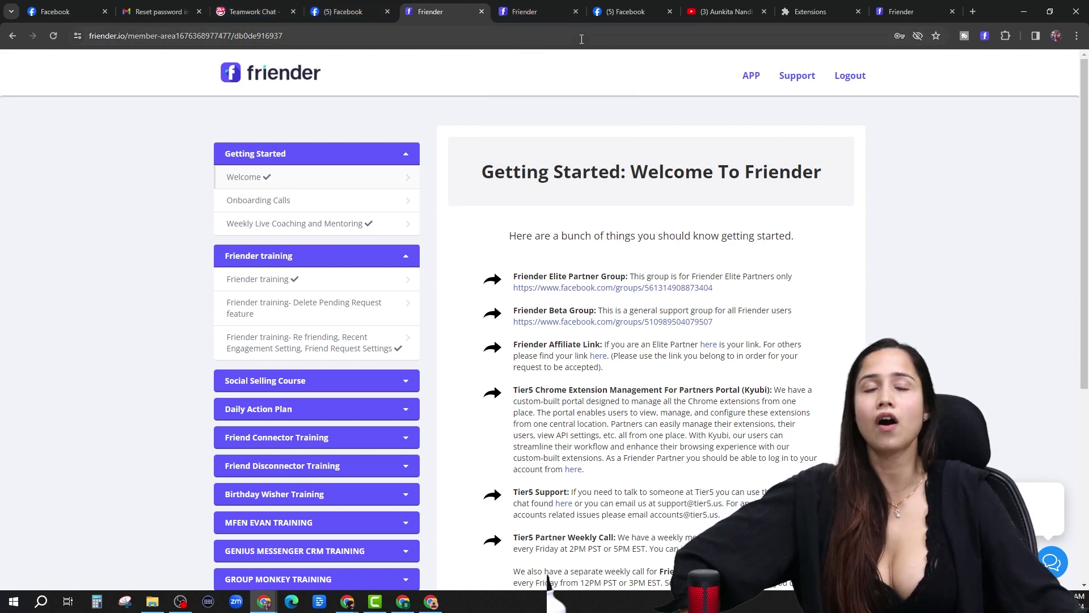
{"action": "left_click", "coordinate": [340, 12]}
{"action": "left_click", "coordinate": [483, 13]}
{"action": "left_click", "coordinate": [523, 10]}
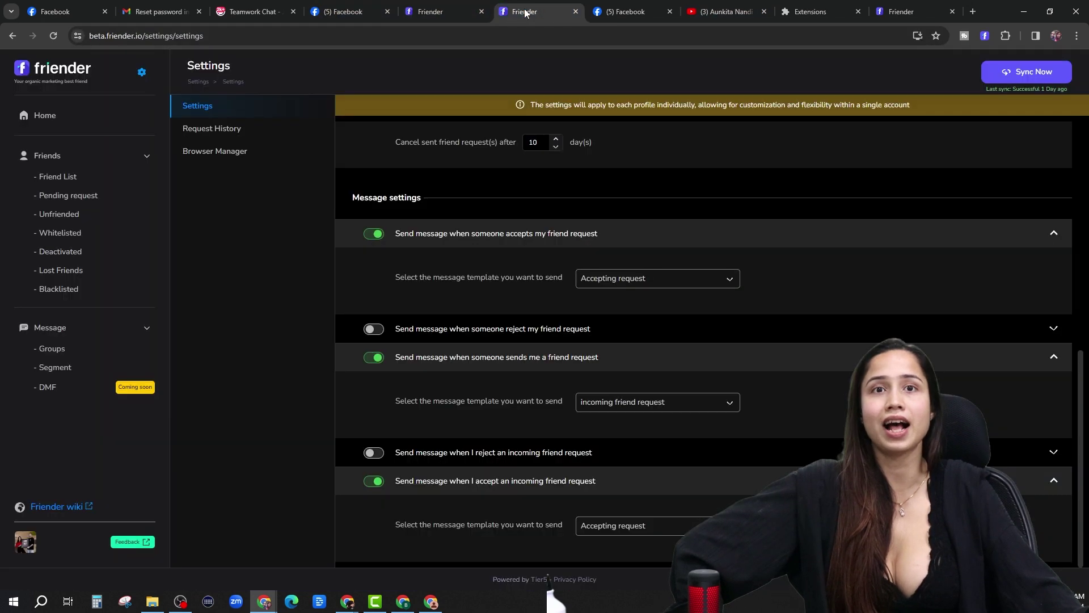